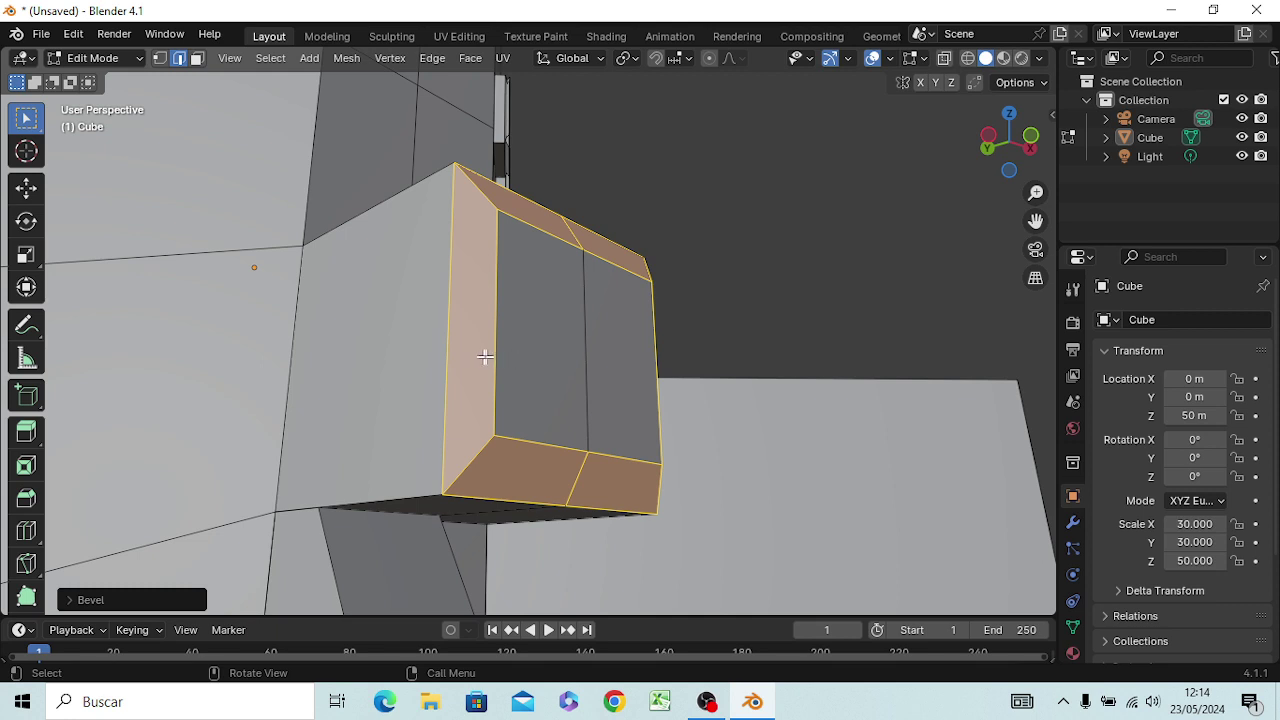
Deselect everything once the protruding block's corner edges are chamfered
key("alt+a")
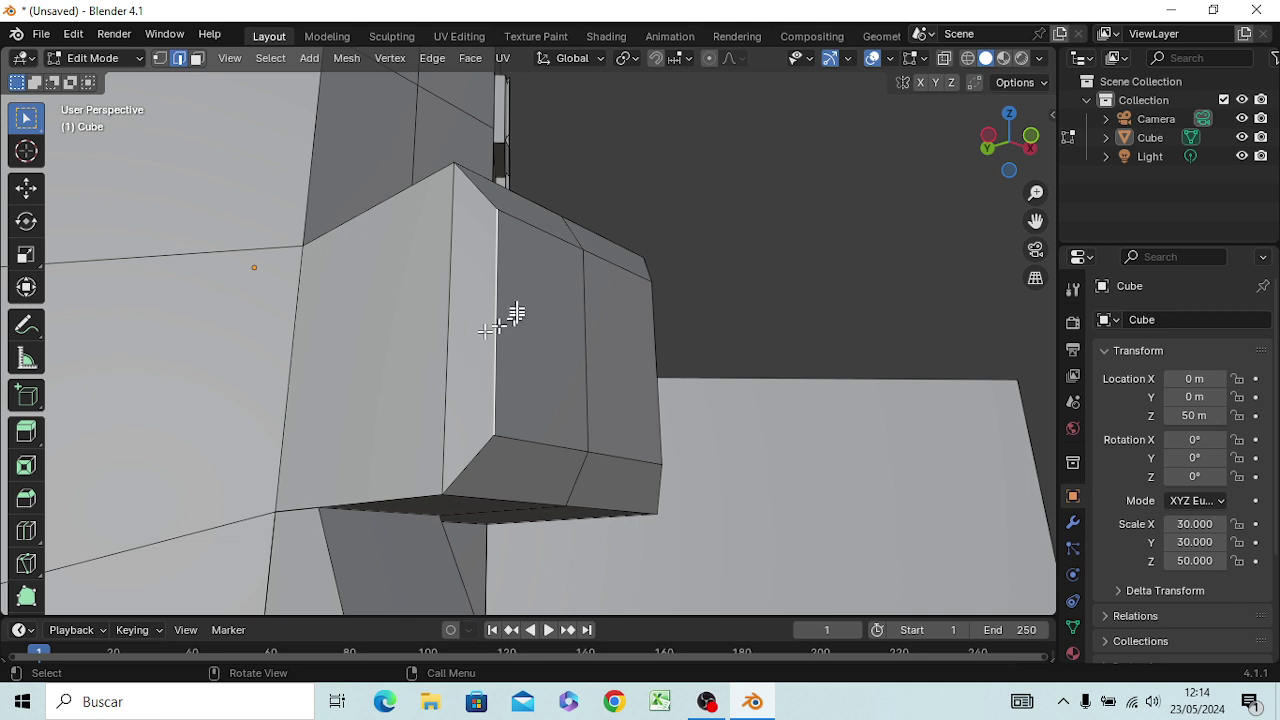
In face mode, select the narrow bevelled corner face and extrude it in place at 0 m
key("3")
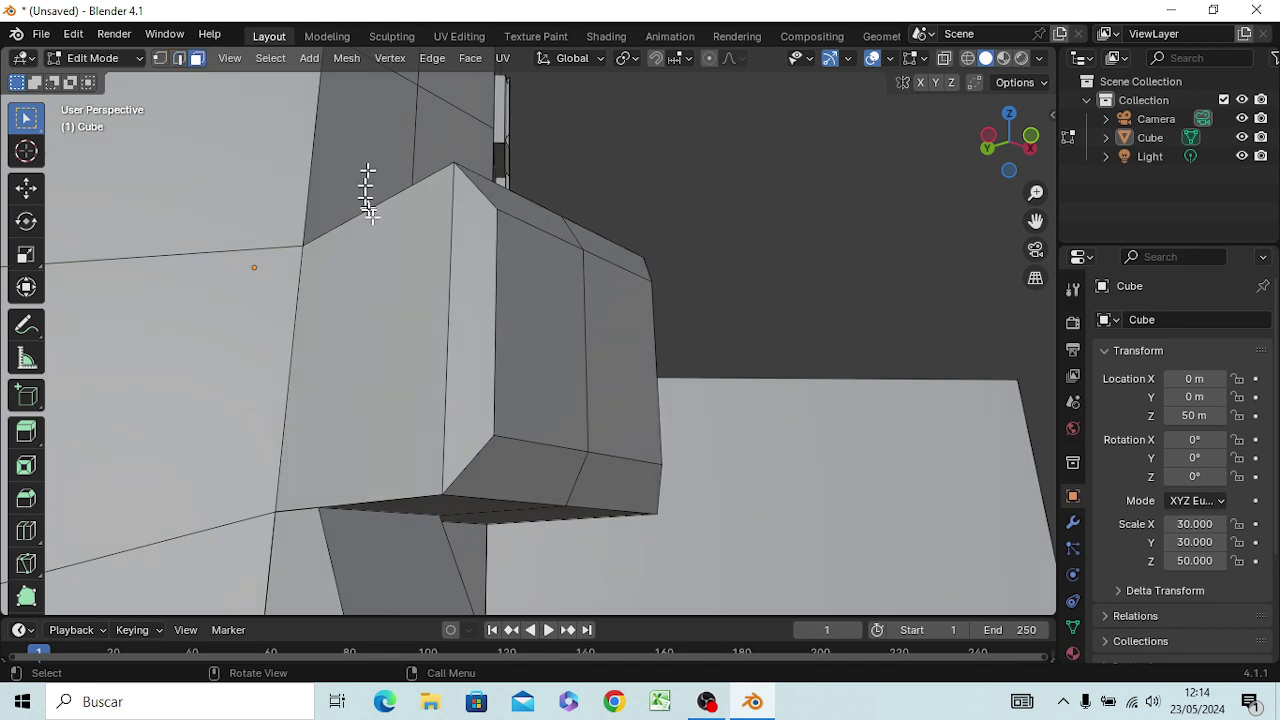
left_click(468, 292)
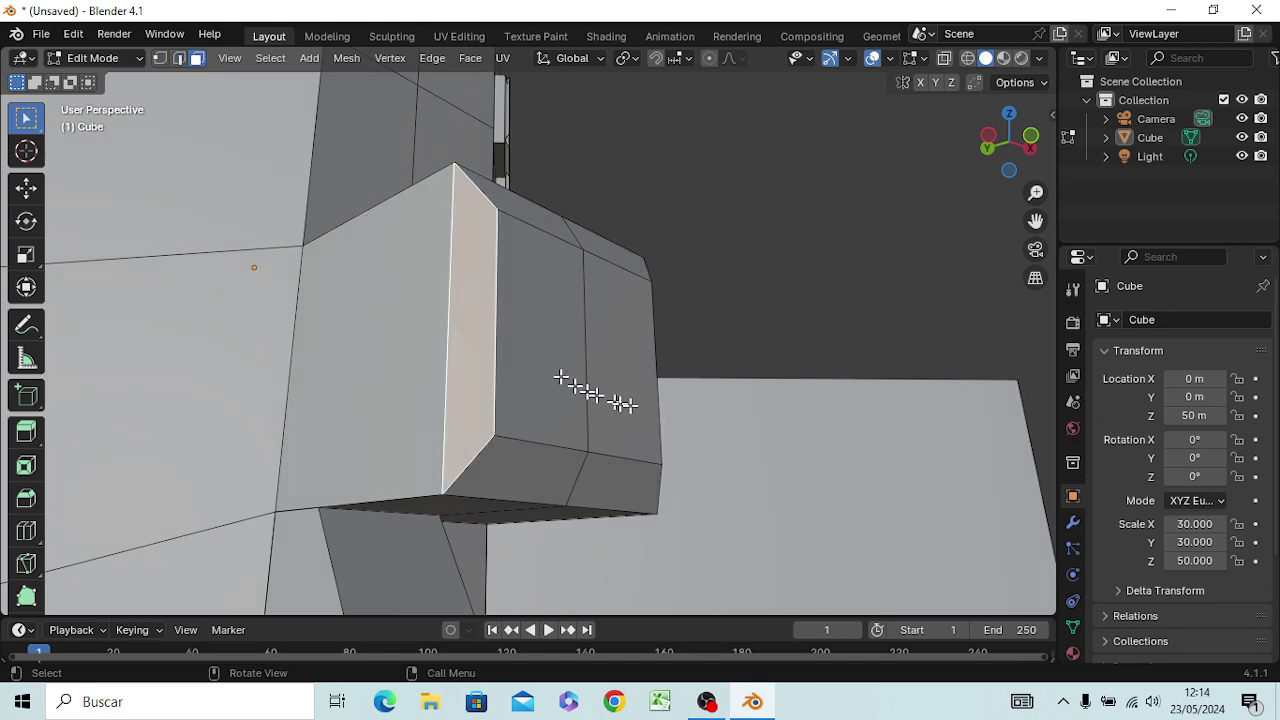
middle_click_drag(655, 410, 586, 403)
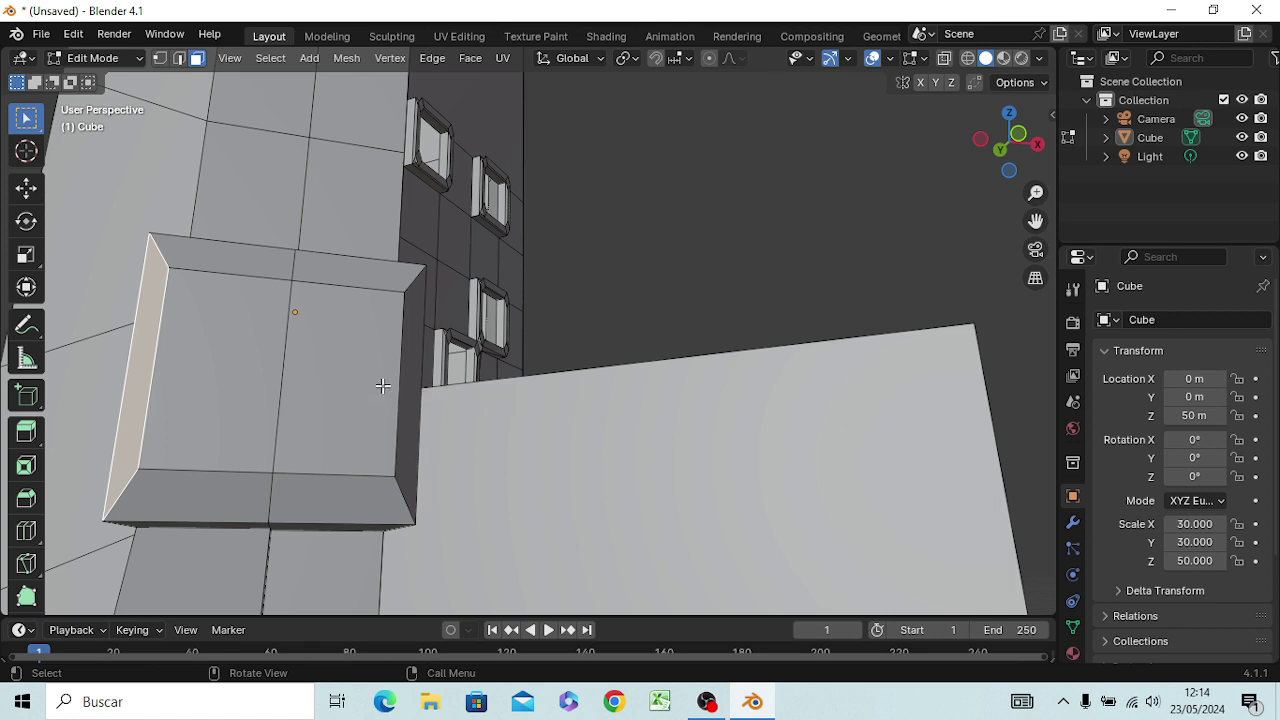
key("e")
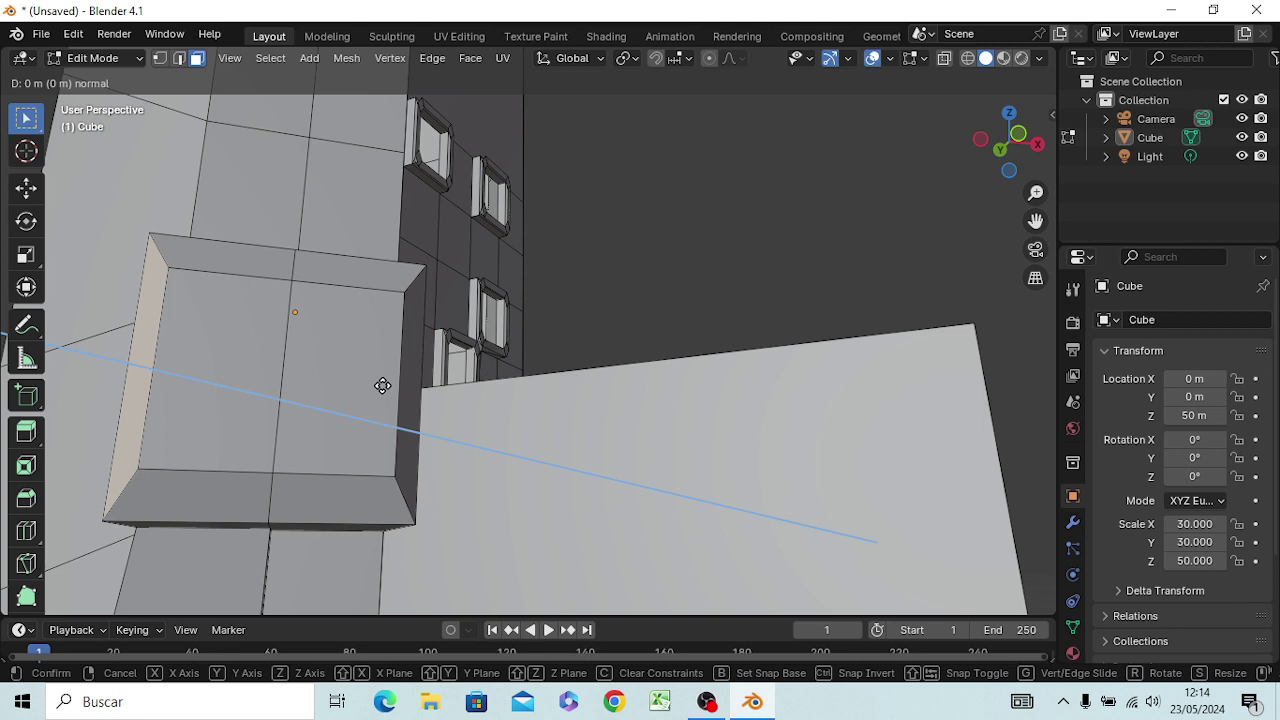
left_click(382, 386)
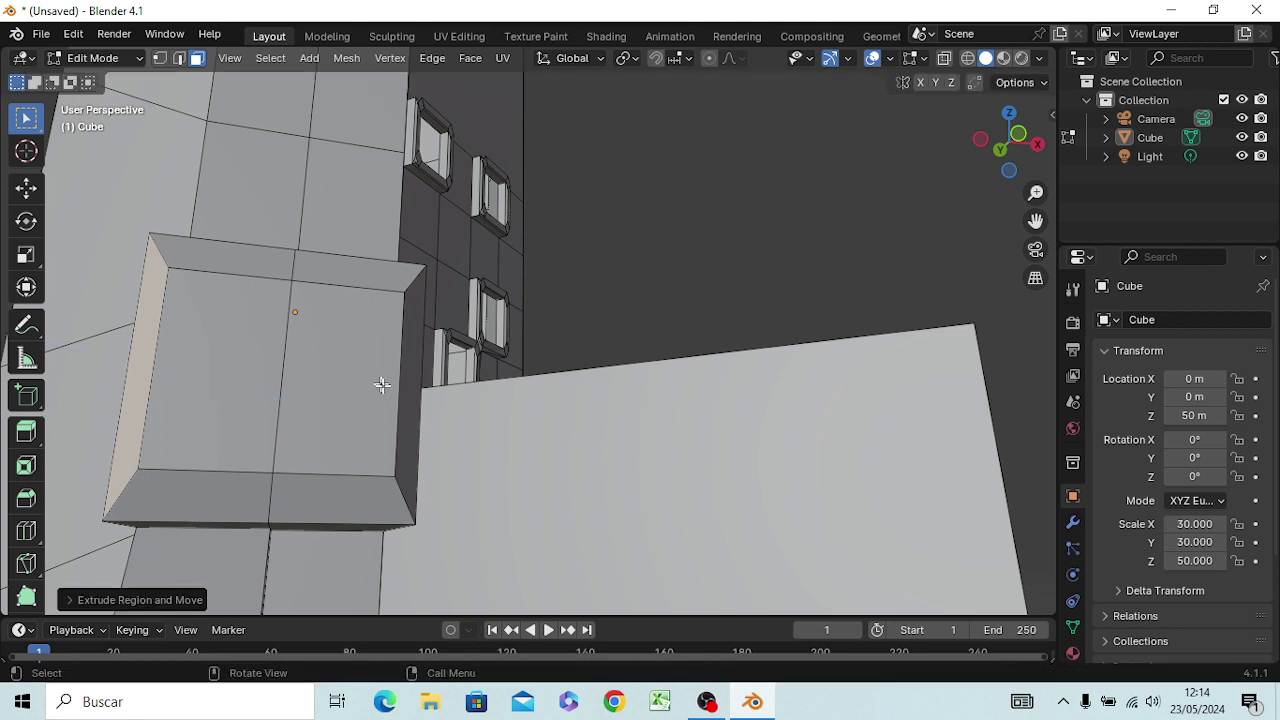
middle_click_drag(403, 391, 483, 397)
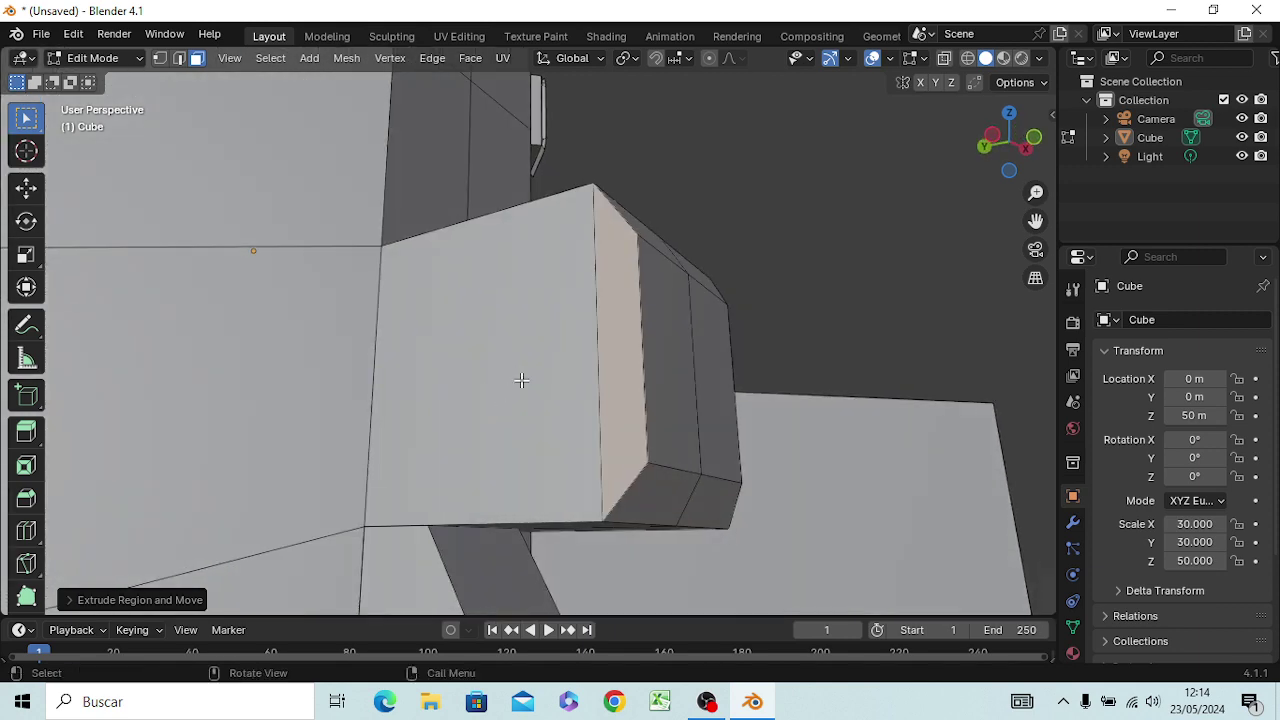
key("KP_7")
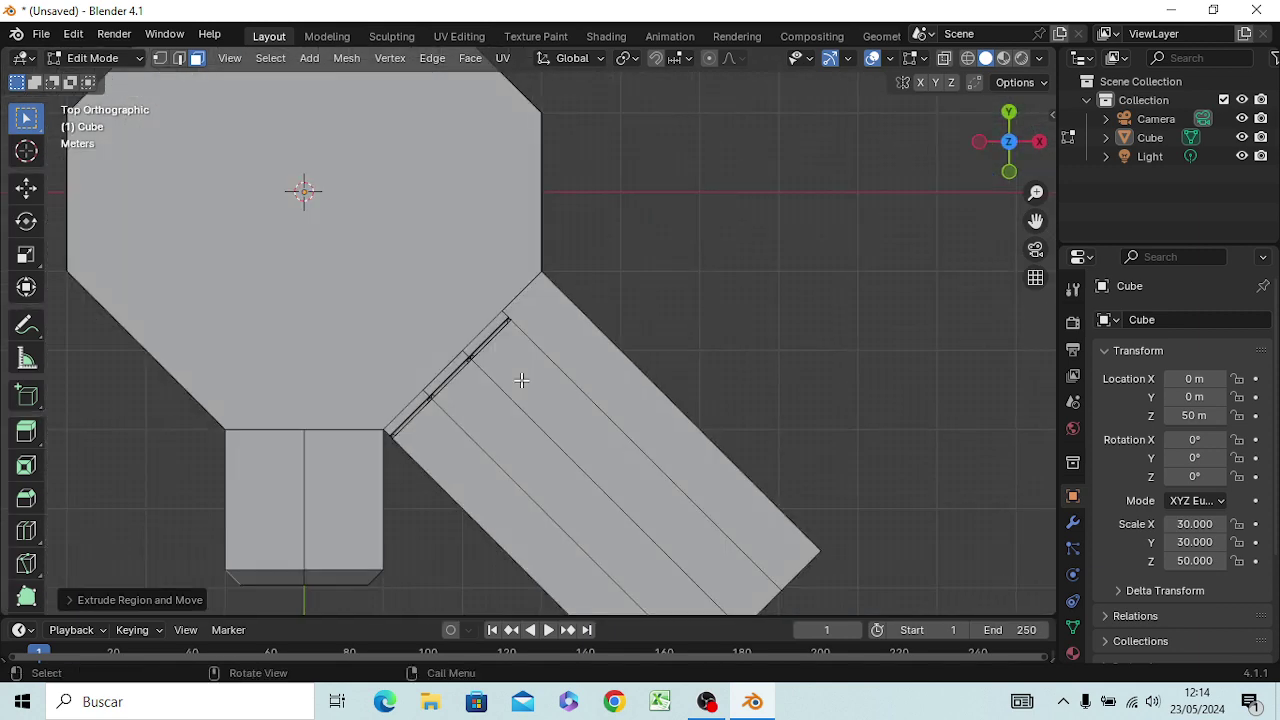
scroll(211, 563, "up", 1)
scroll(225, 561, "up", 3)
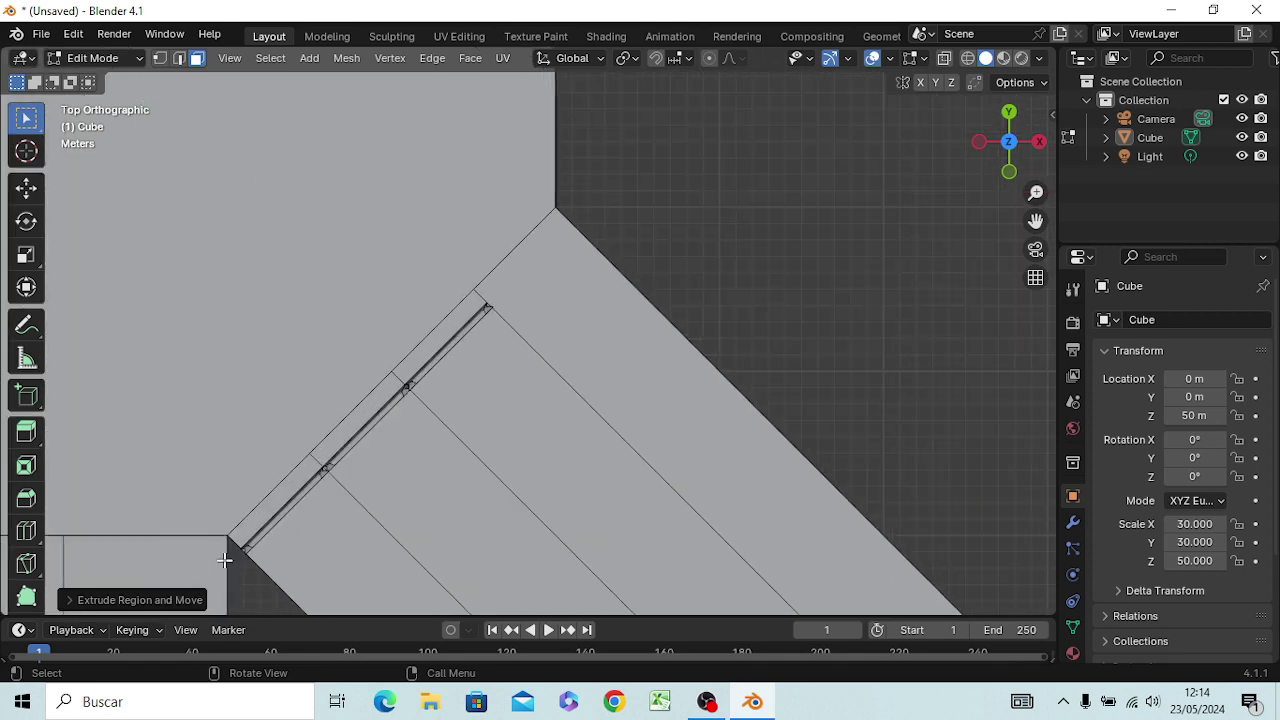
mouse_move(225, 561)
middle_mouse_down()
mouse_move(366, 509)
mouse_move(569, 470)
middle_mouse_up()
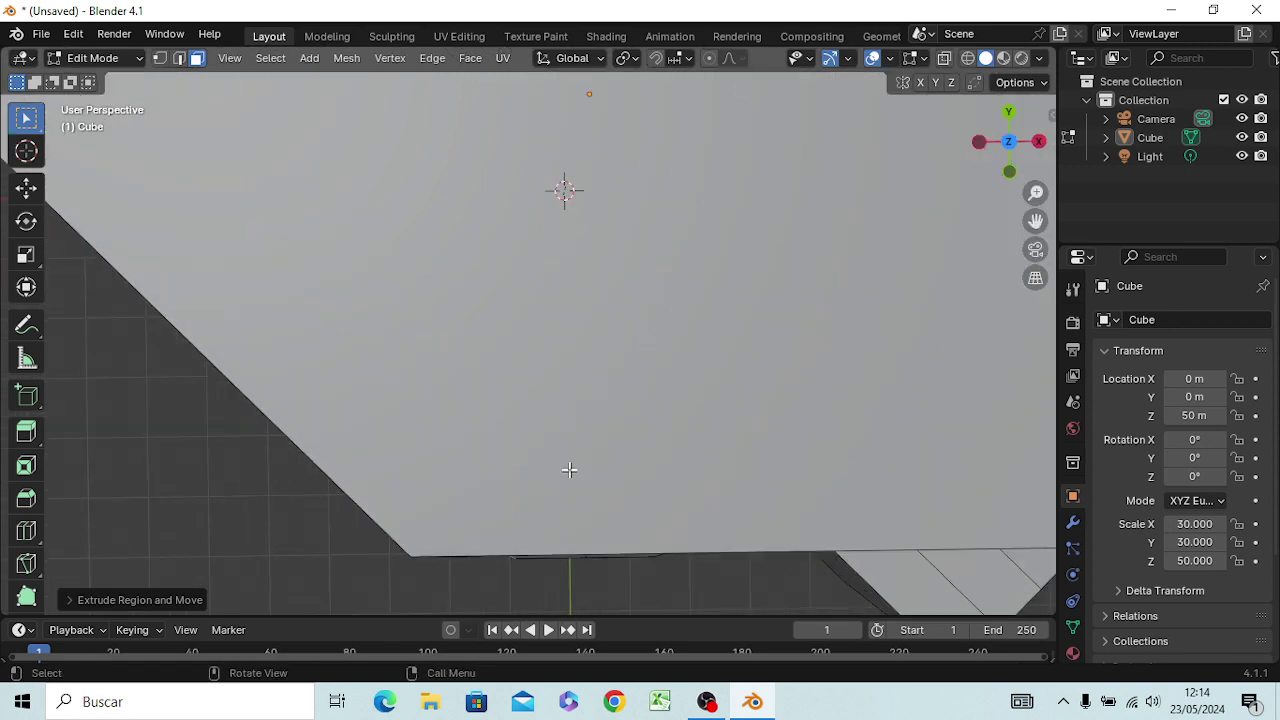
middle_click_drag(563, 523, 568, 496, "ctrl")
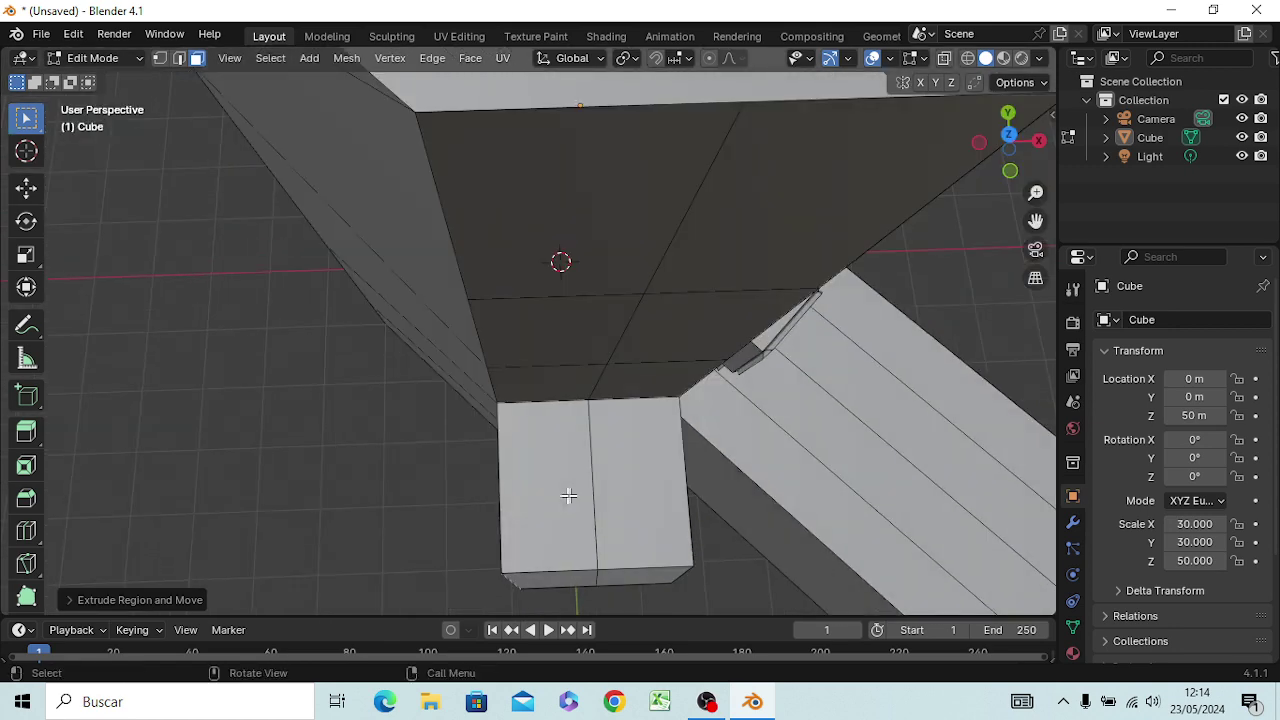
key("KP_7")
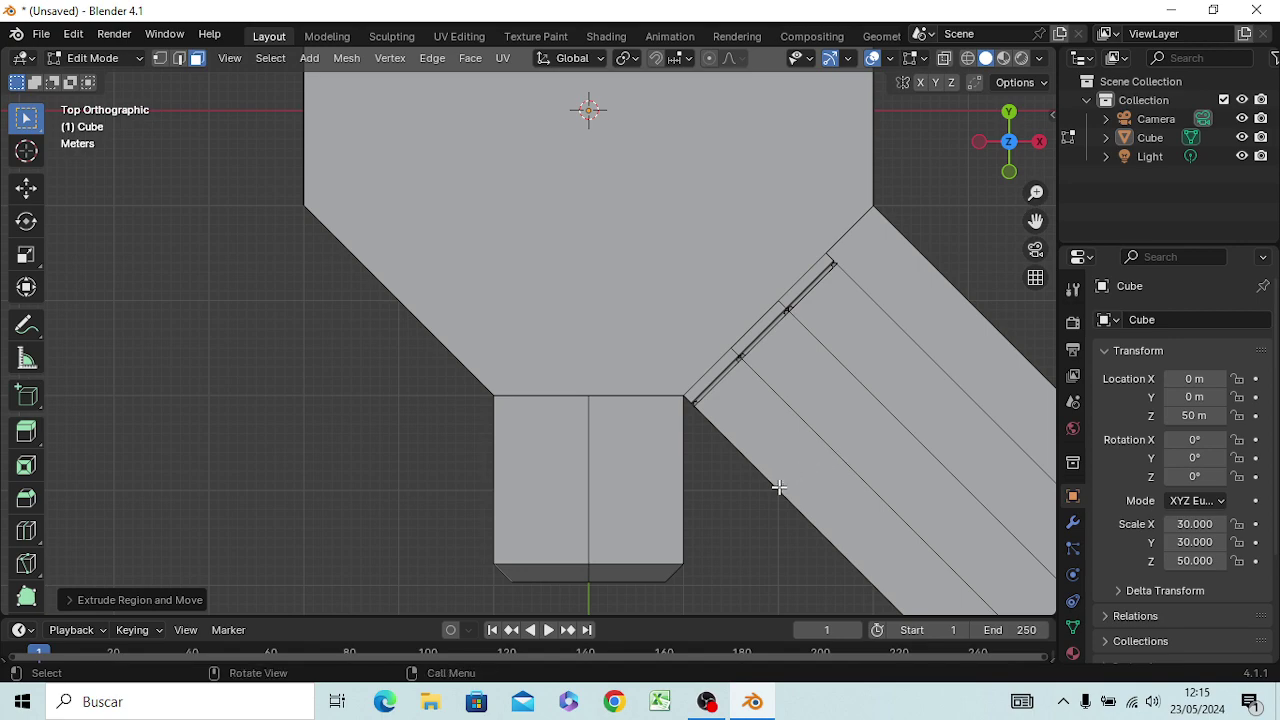
mouse_move(779, 487)
middle_mouse_down()
mouse_move(757, 245)
mouse_move(786, 466)
middle_mouse_up()
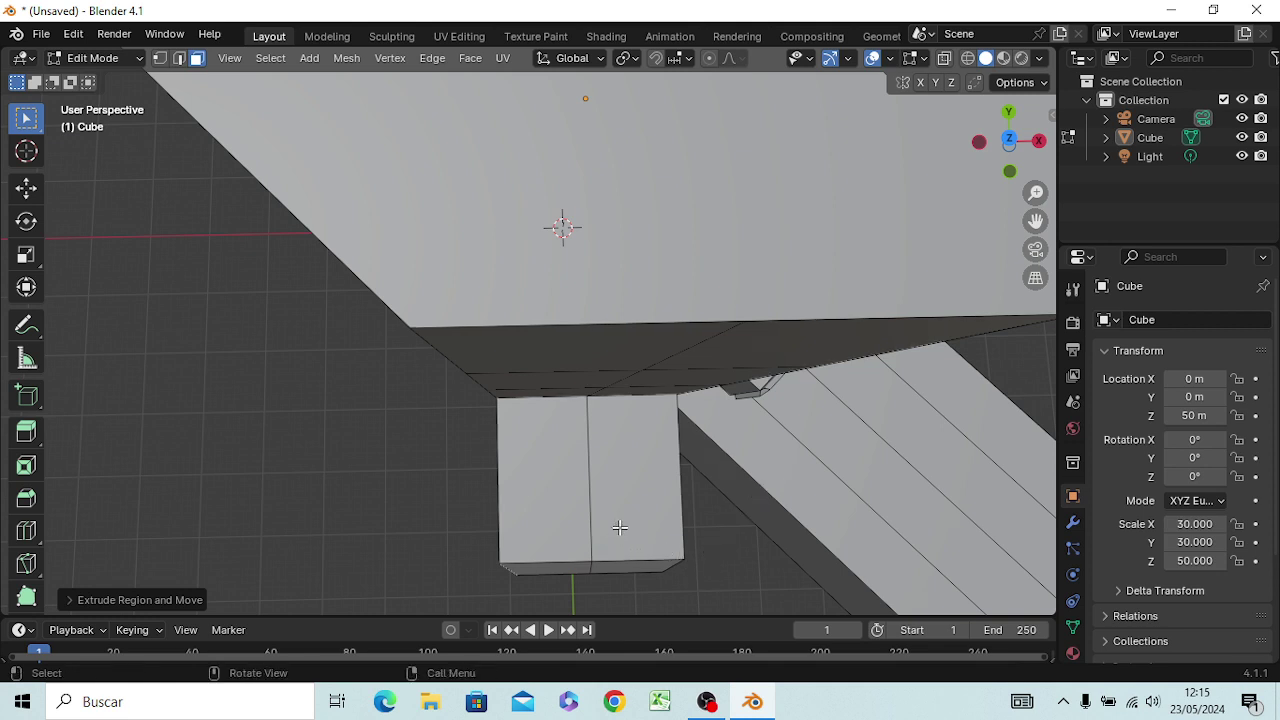
scroll(623, 524, "up", 3)
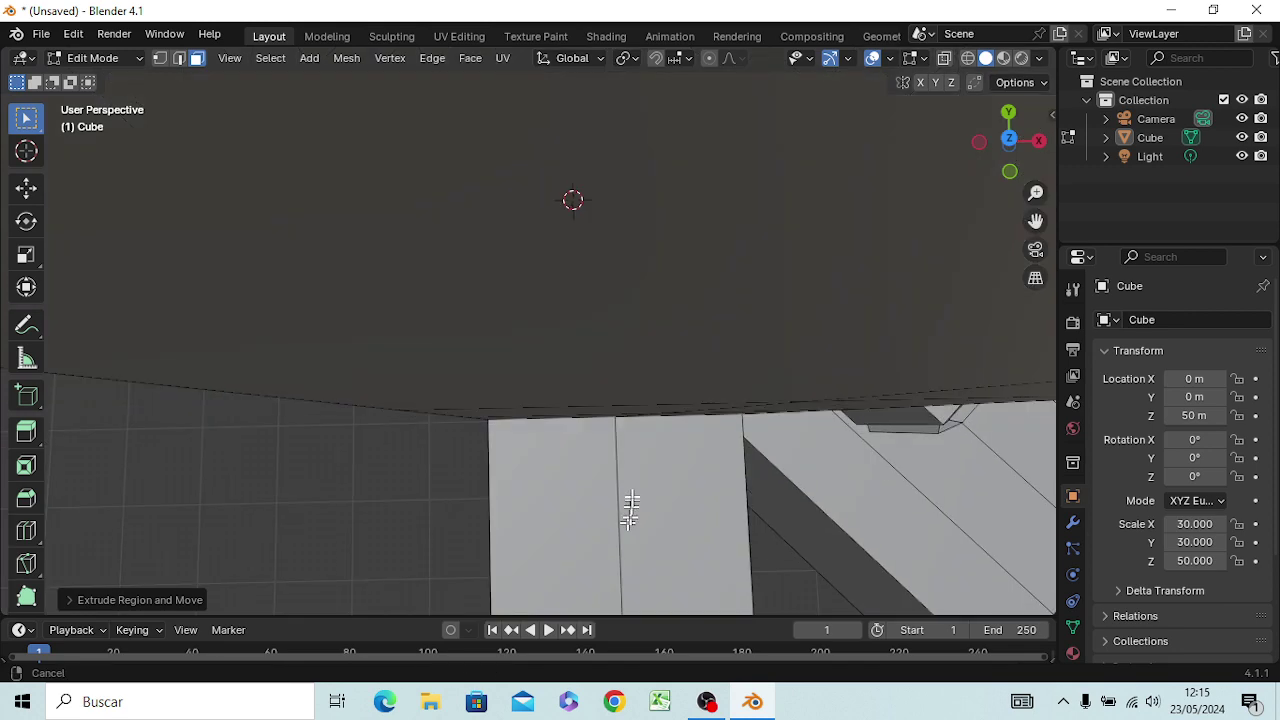
mouse_move(629, 503)
middle_mouse_down("ctrl")
mouse_move(641, 352)
mouse_move(609, 263)
middle_mouse_up("ctrl")
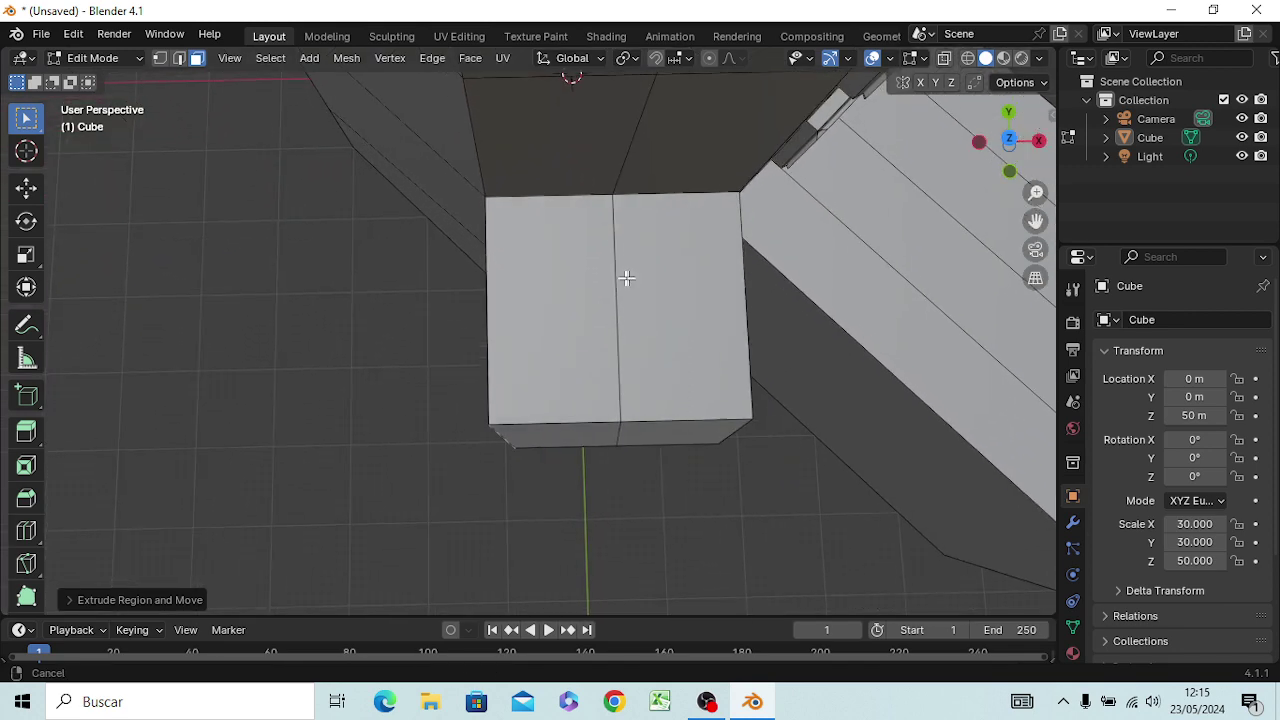
scroll(560, 401, "up", 3)
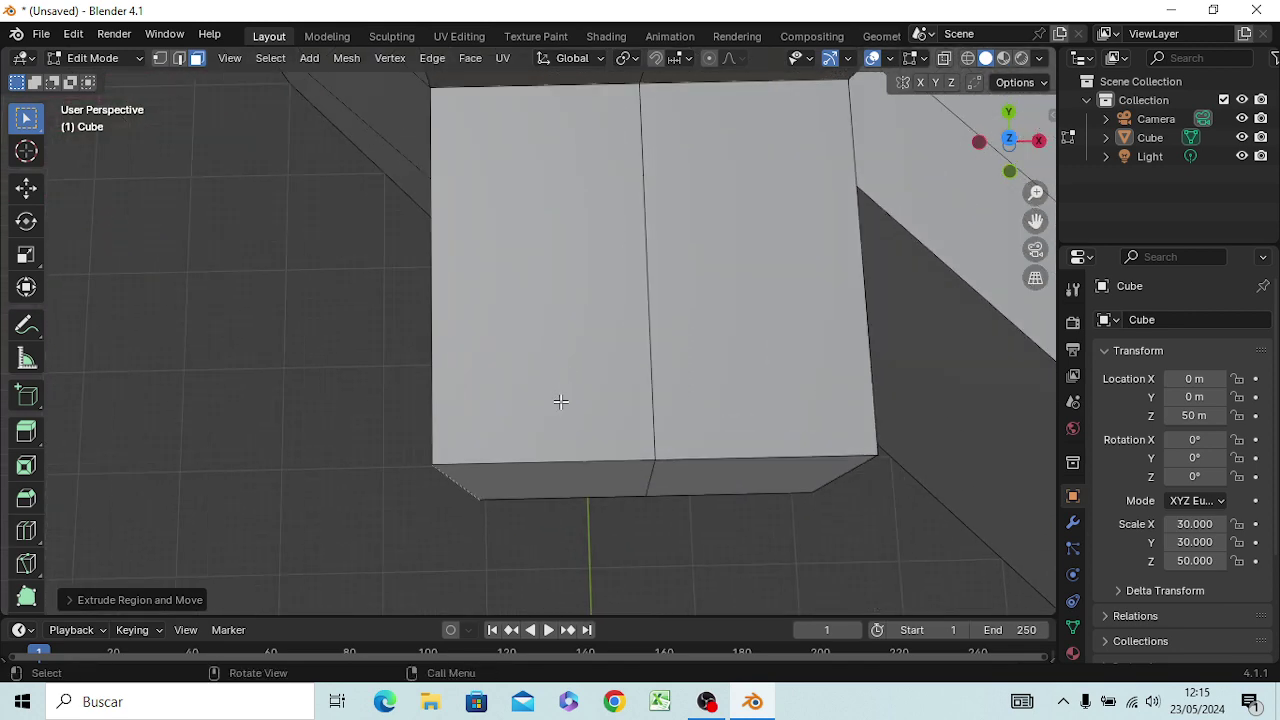
scroll(560, 401, "up", 1)
middle_click_drag(458, 457, 477, 486)
key("KP_7")
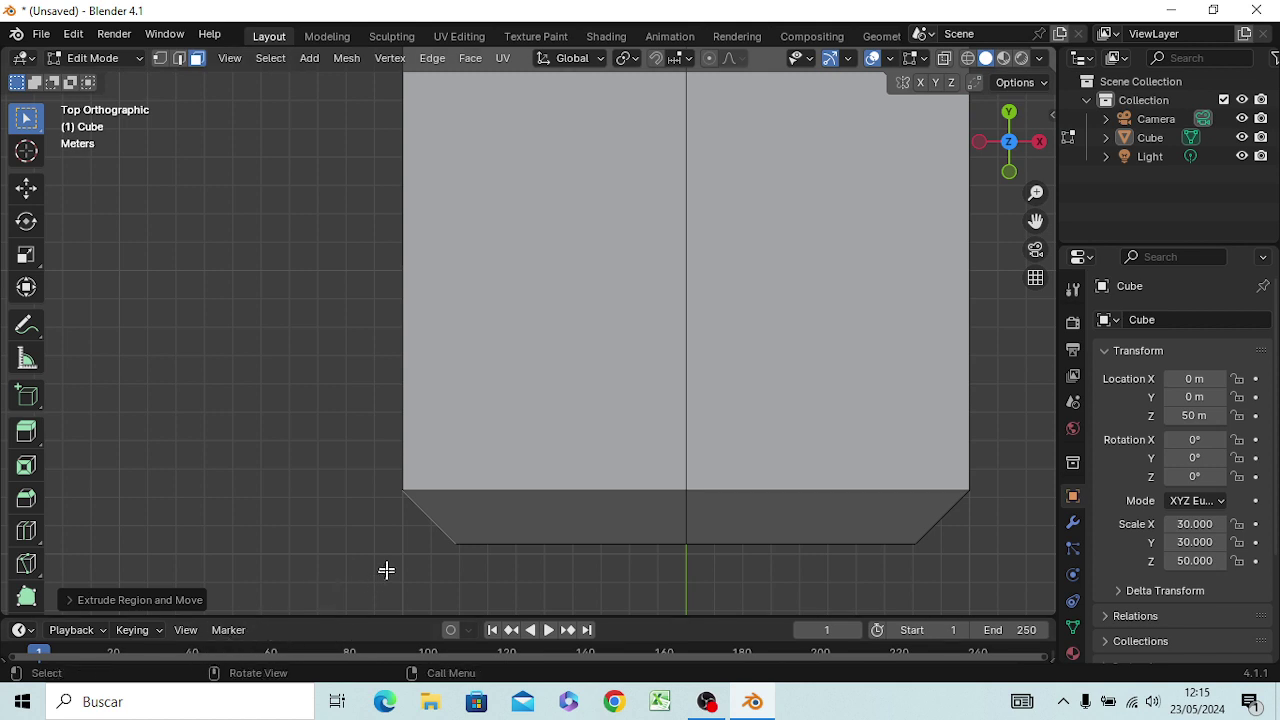
Extrude the left bevelled corner face outward into a small pillar
key("e")
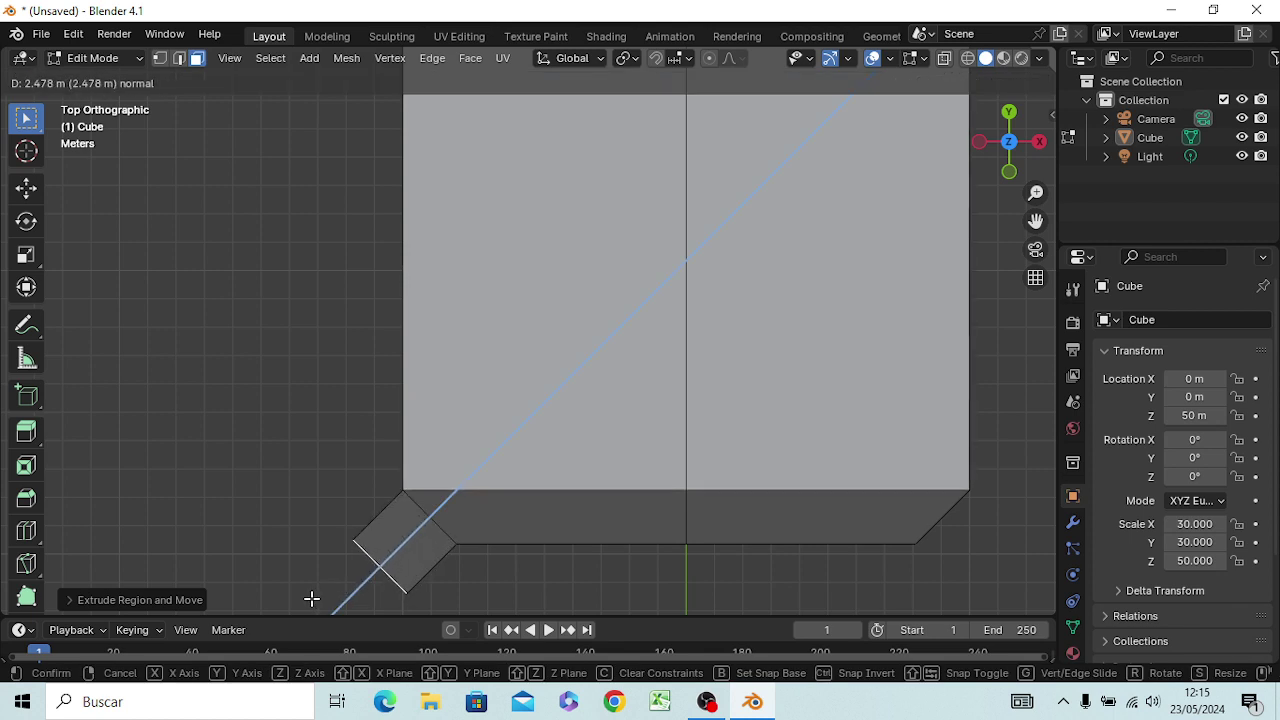
left_click(318, 596)
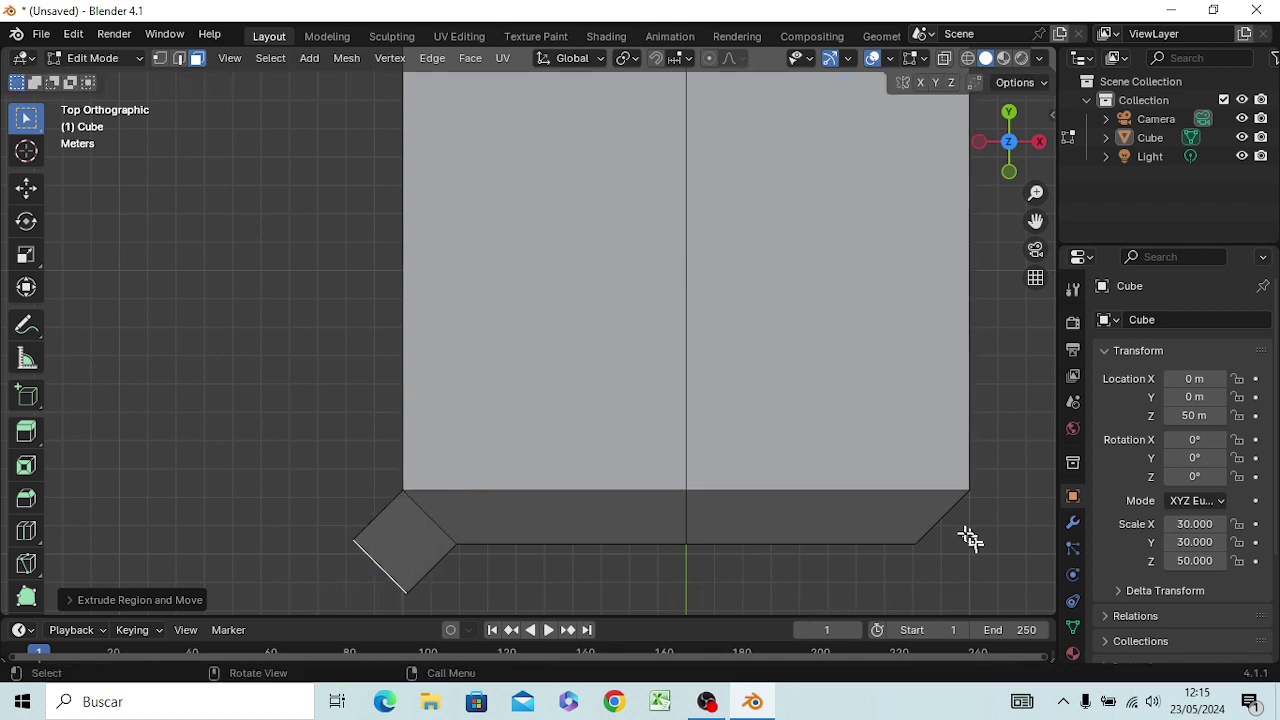
mouse_move(960, 540)
middle_mouse_down()
mouse_move(903, 503)
mouse_move(913, 535)
middle_mouse_up()
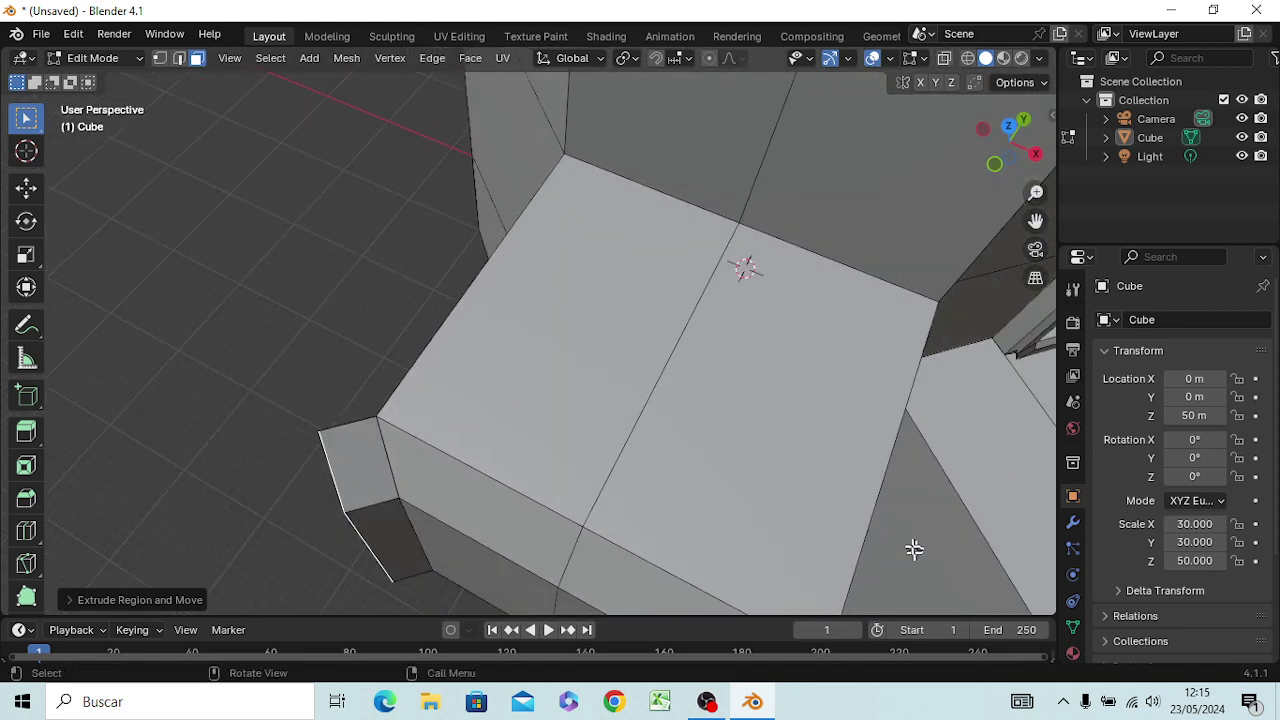
scroll(913, 535, "down", 1)
scroll(910, 531, "down", 1)
scroll(900, 532, "down", 1)
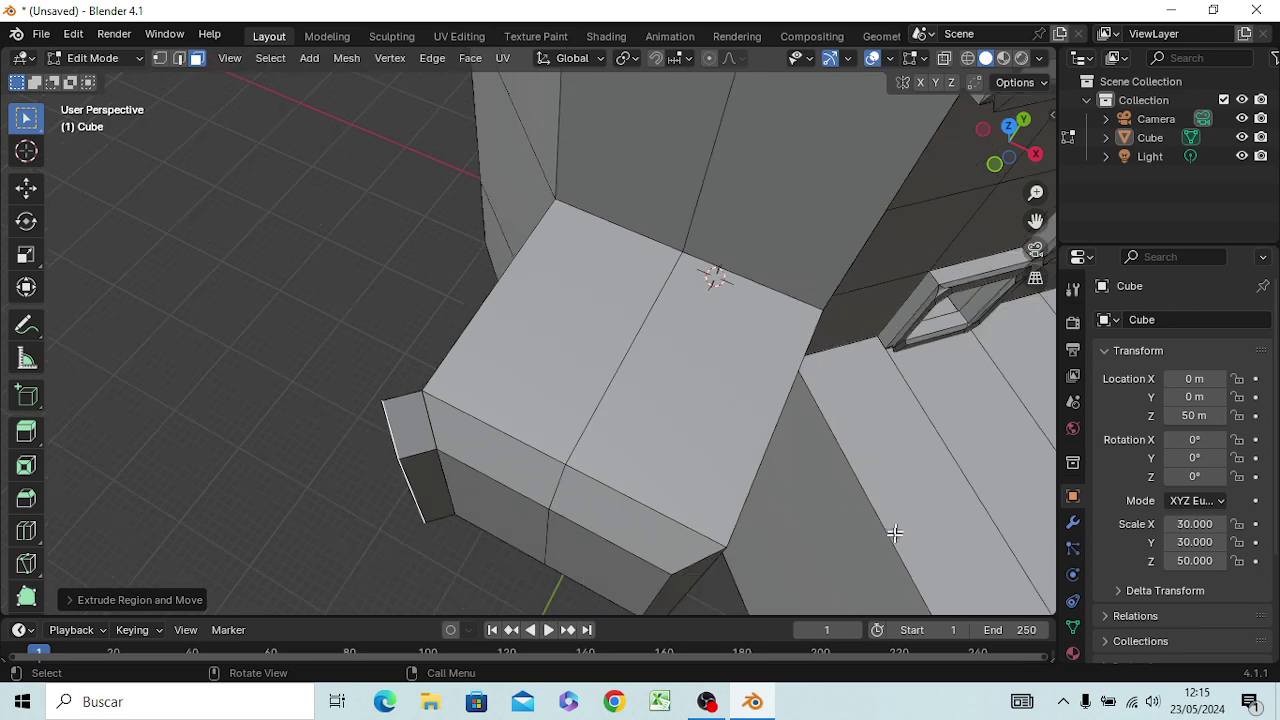
Extrude the right bevelled corner face outward 2.464 m into a matching pillar
left_click(688, 586)
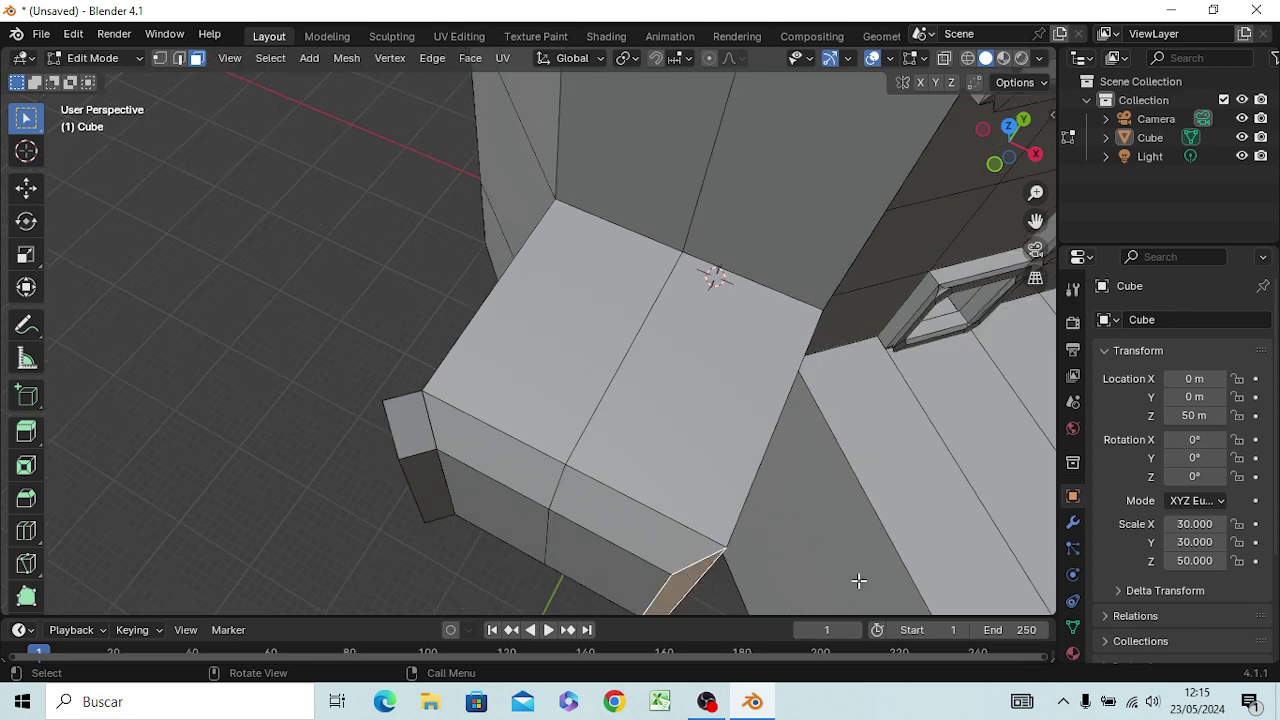
key("KP_7")
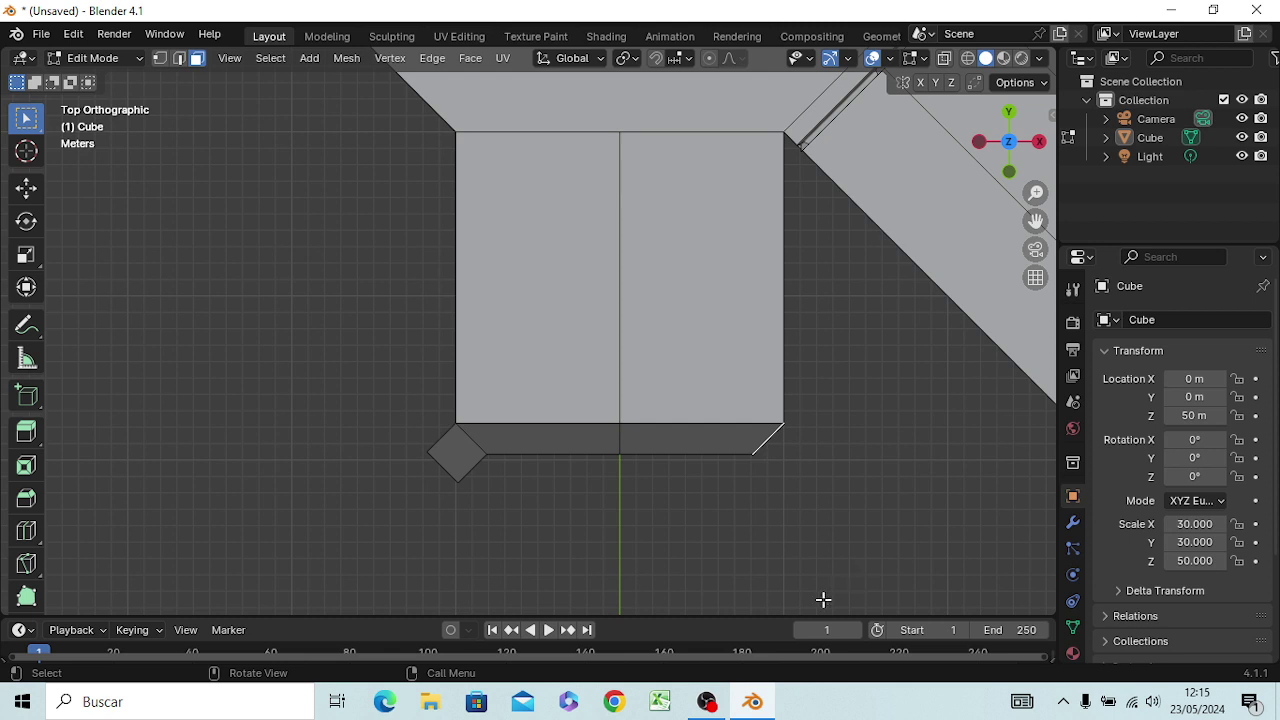
key("e")
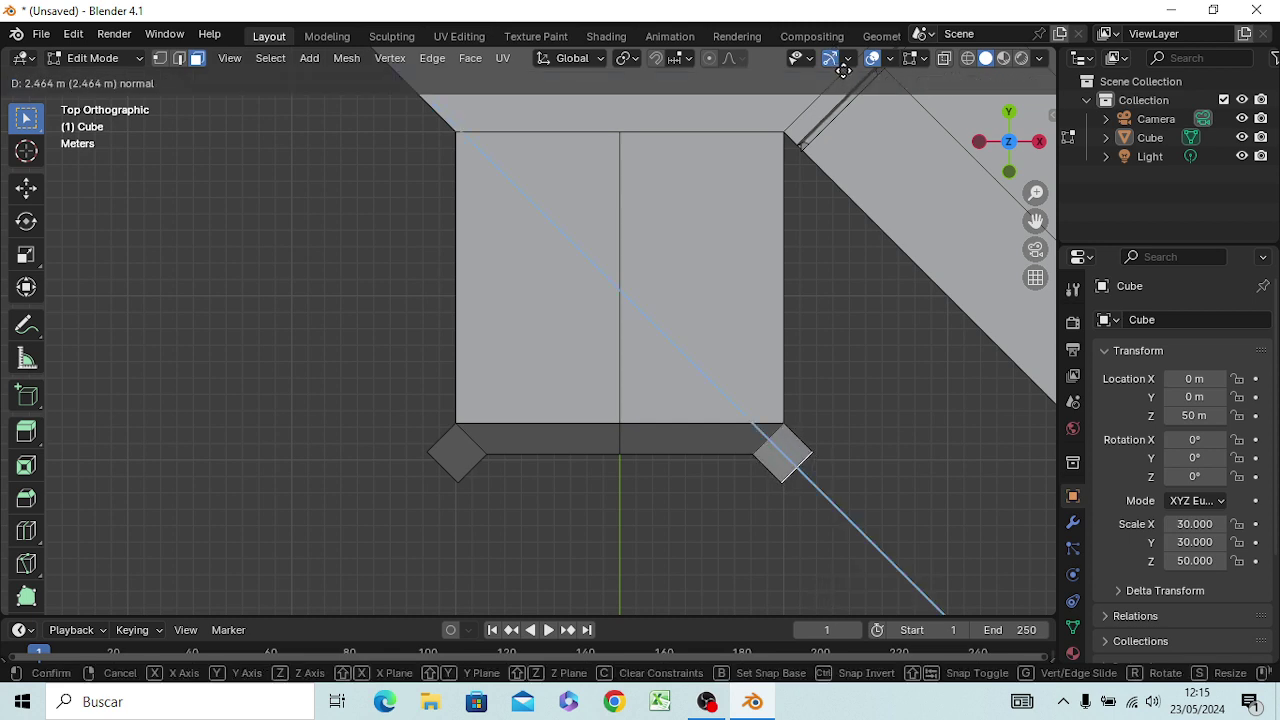
right_click(843, 70)
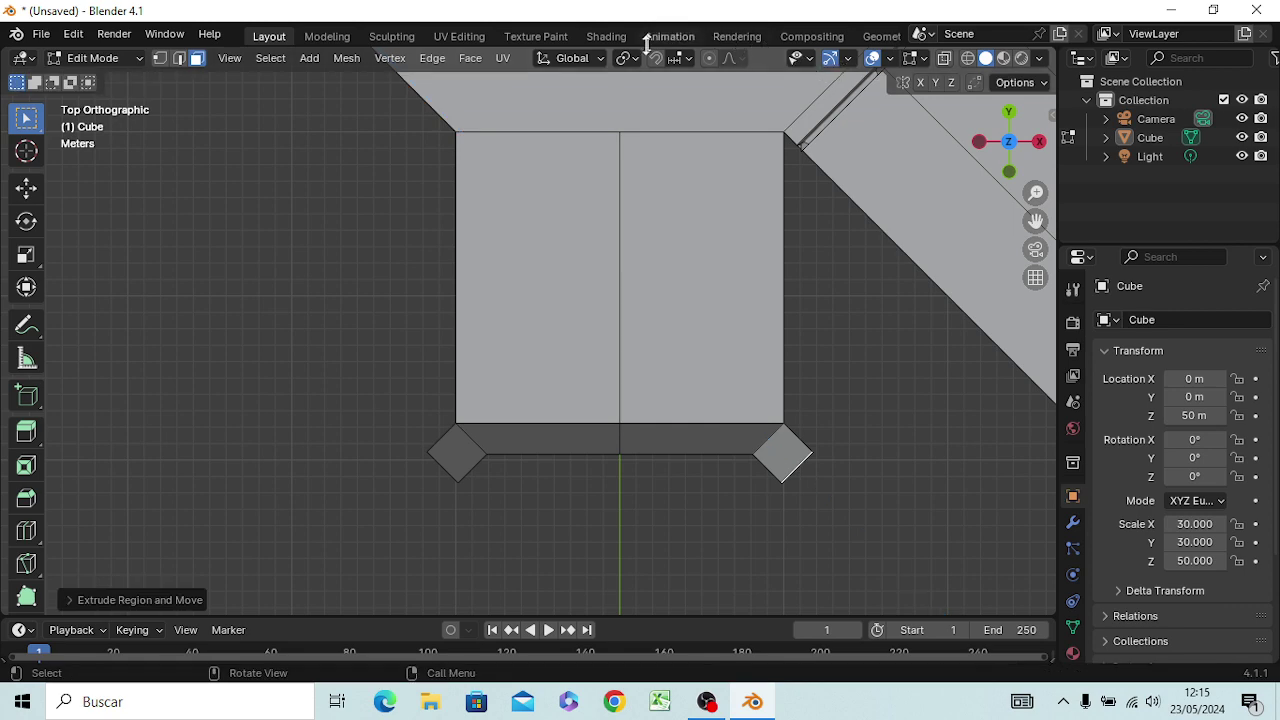
mouse_move(586, 234)
middle_mouse_down()
mouse_move(586, 485)
mouse_move(560, 509)
middle_mouse_up()
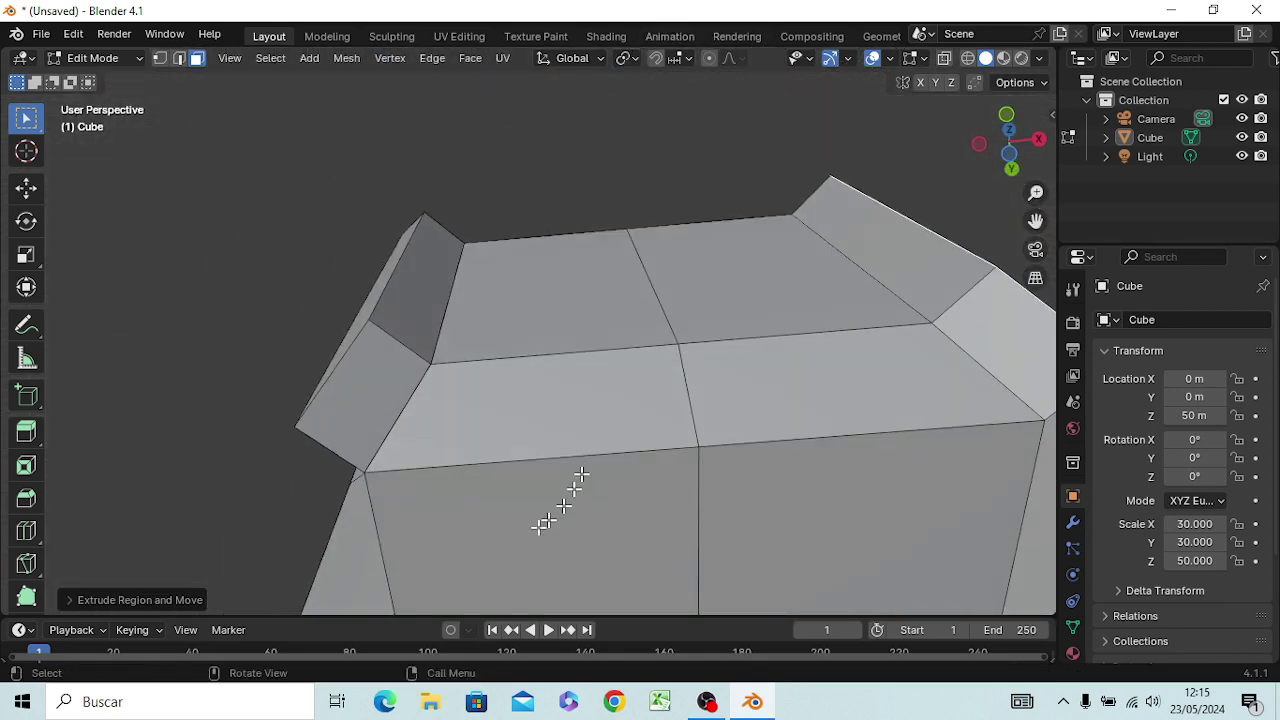
left_click(378, 406)
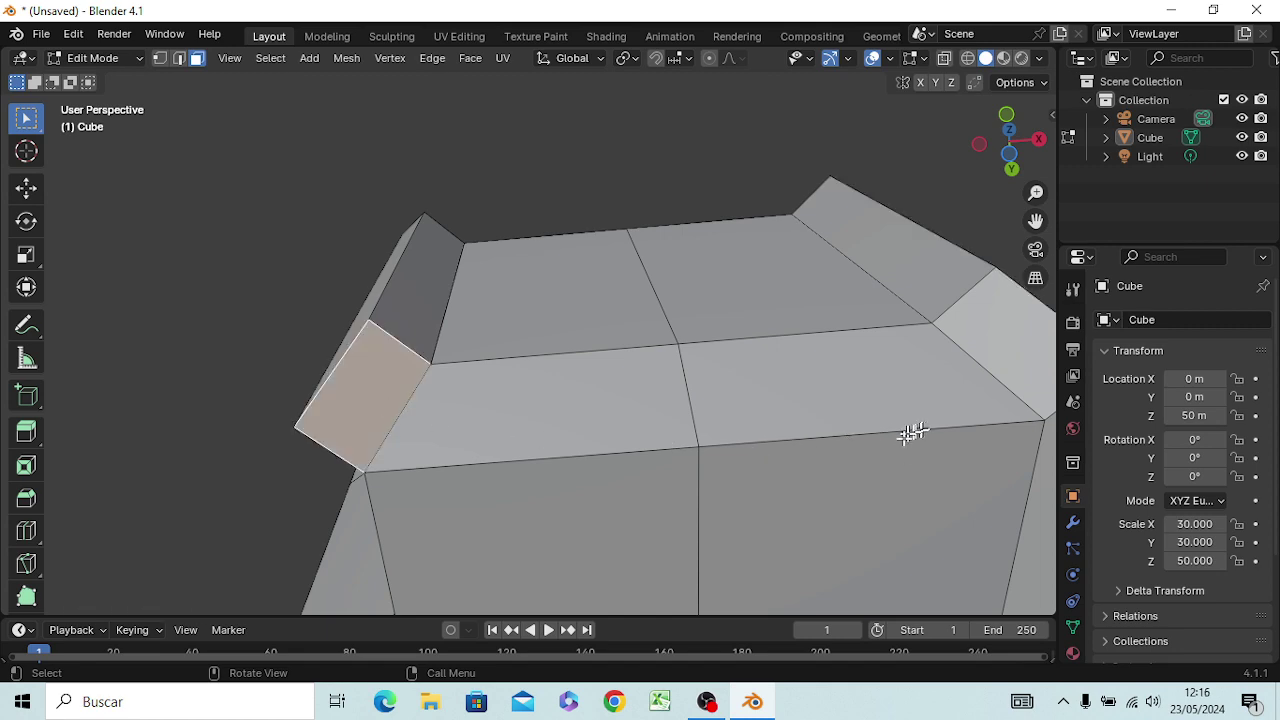
mouse_move(897, 457)
middle_mouse_down()
mouse_move(768, 543)
mouse_move(773, 477)
middle_mouse_up()
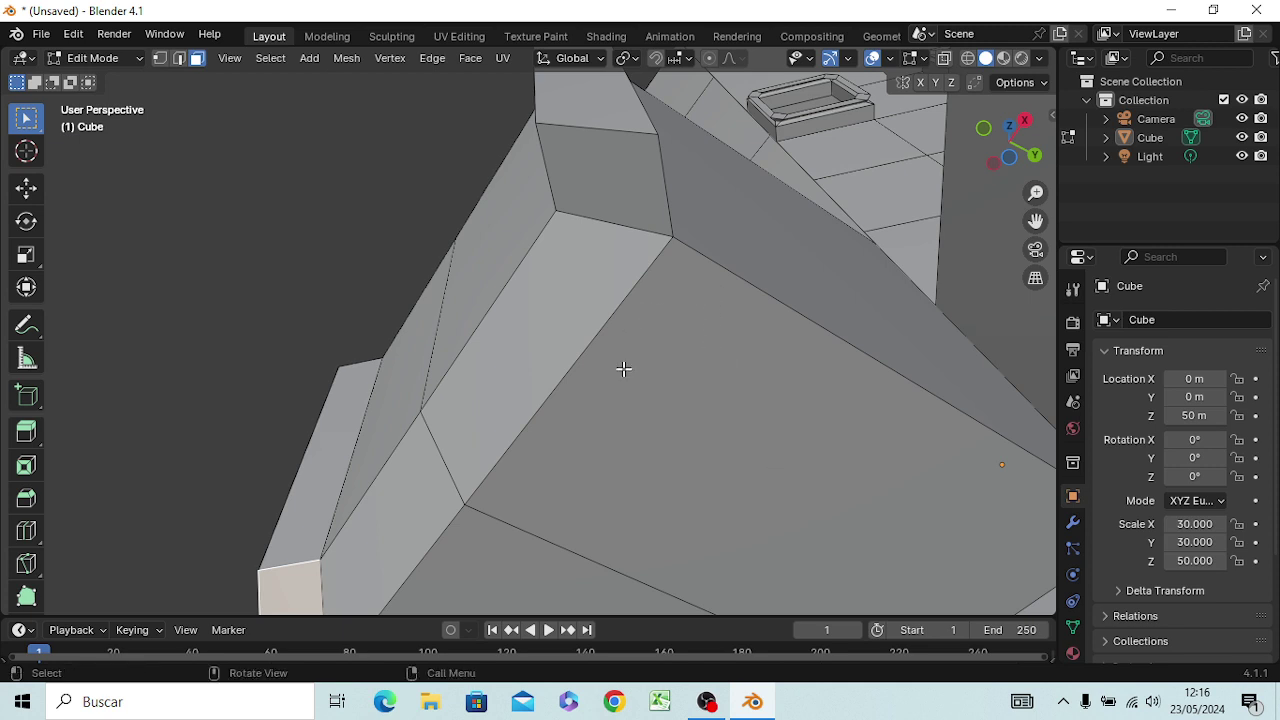
key("KP_3")
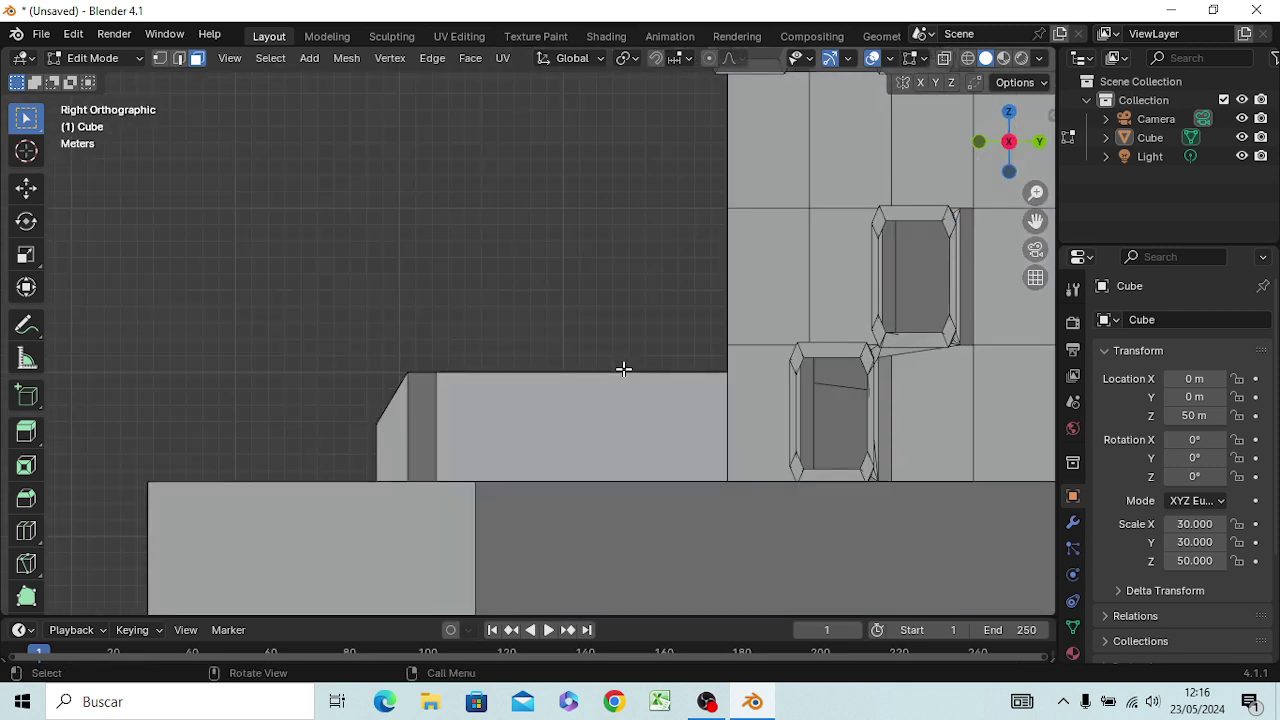
scroll(623, 369, "down", 2)
scroll(600, 380, "down", 2)
scroll(593, 378, "down", 2)
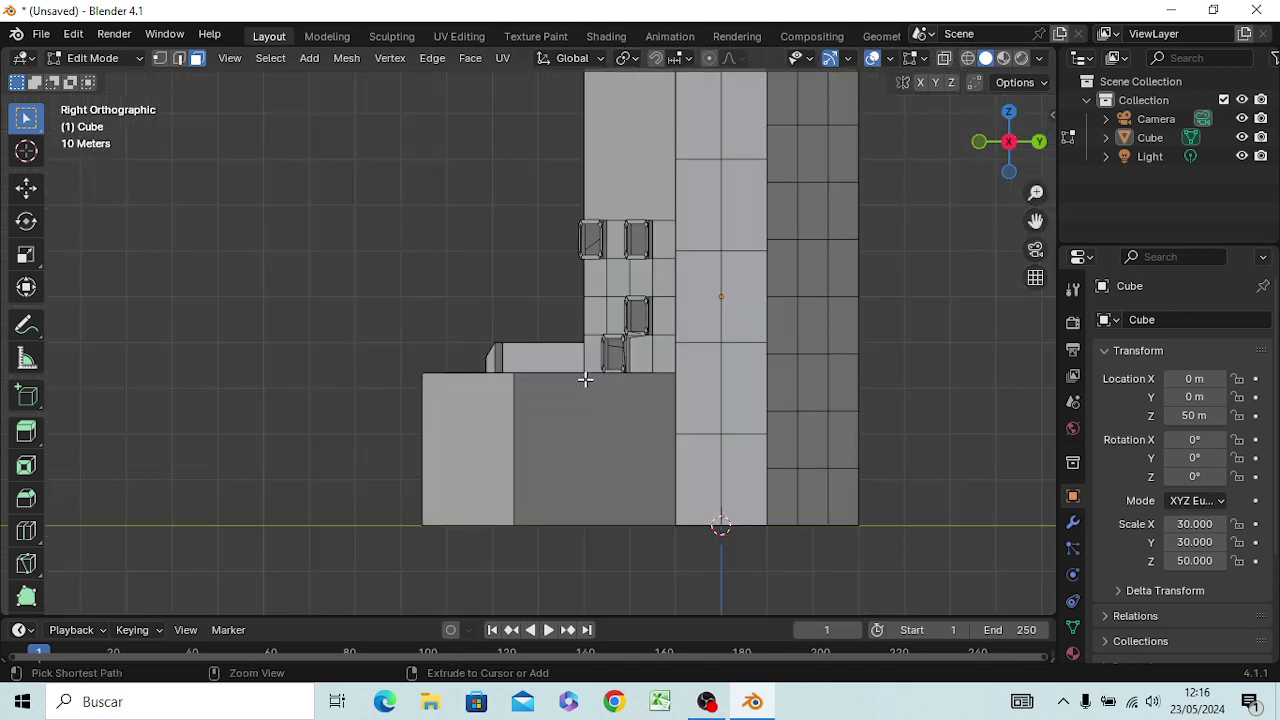
key("ctrl+KP_3")
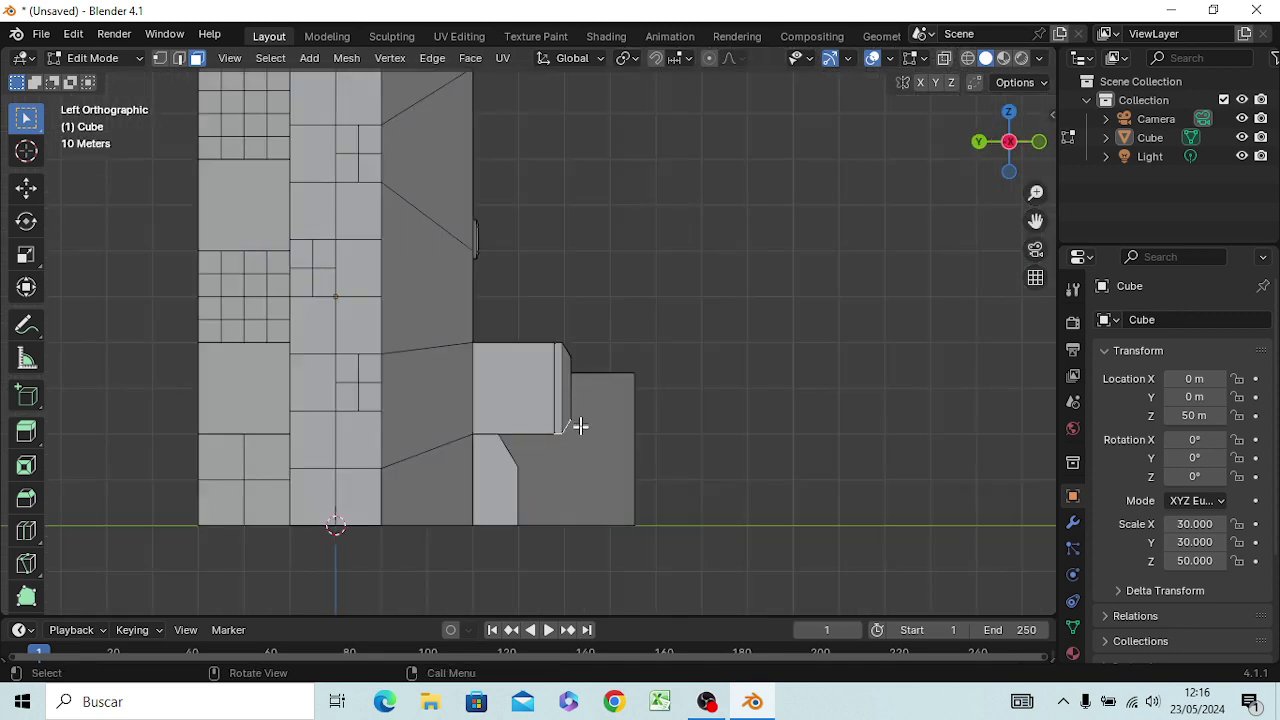
scroll(557, 443, "up", 2)
scroll(580, 451, "up", 2)
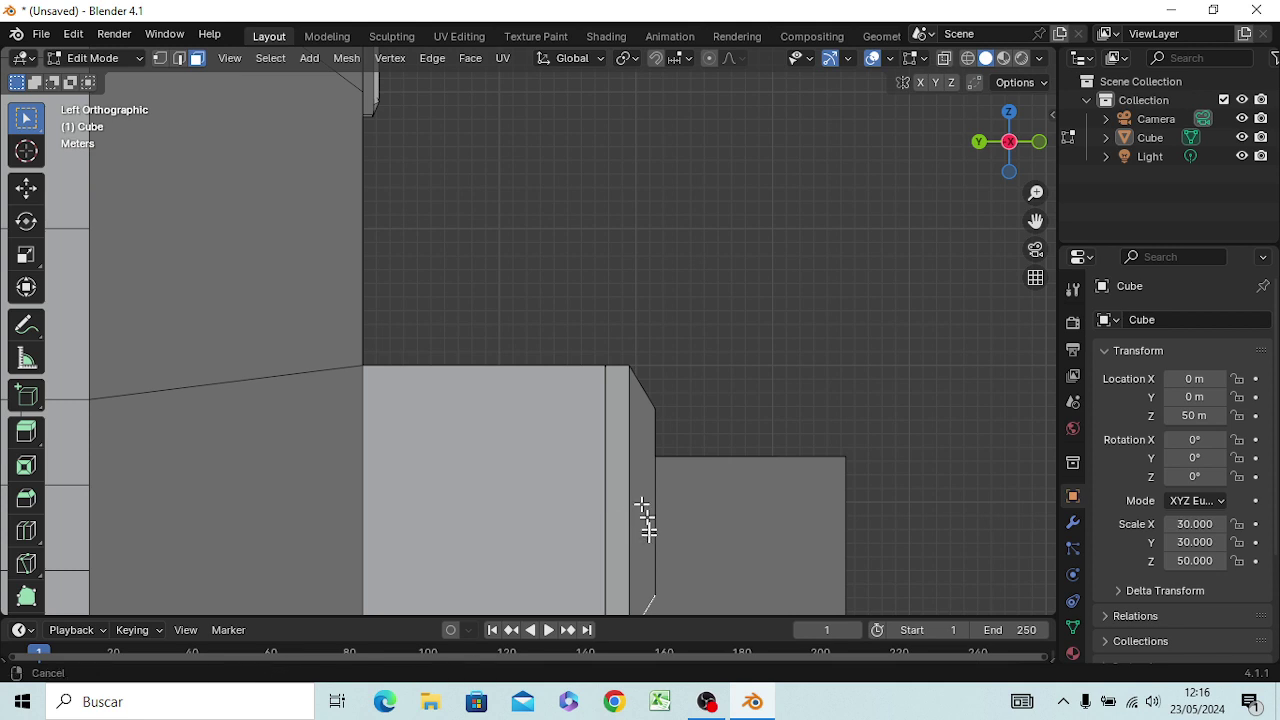
middle_click_drag(643, 510, 589, 323, "shift")
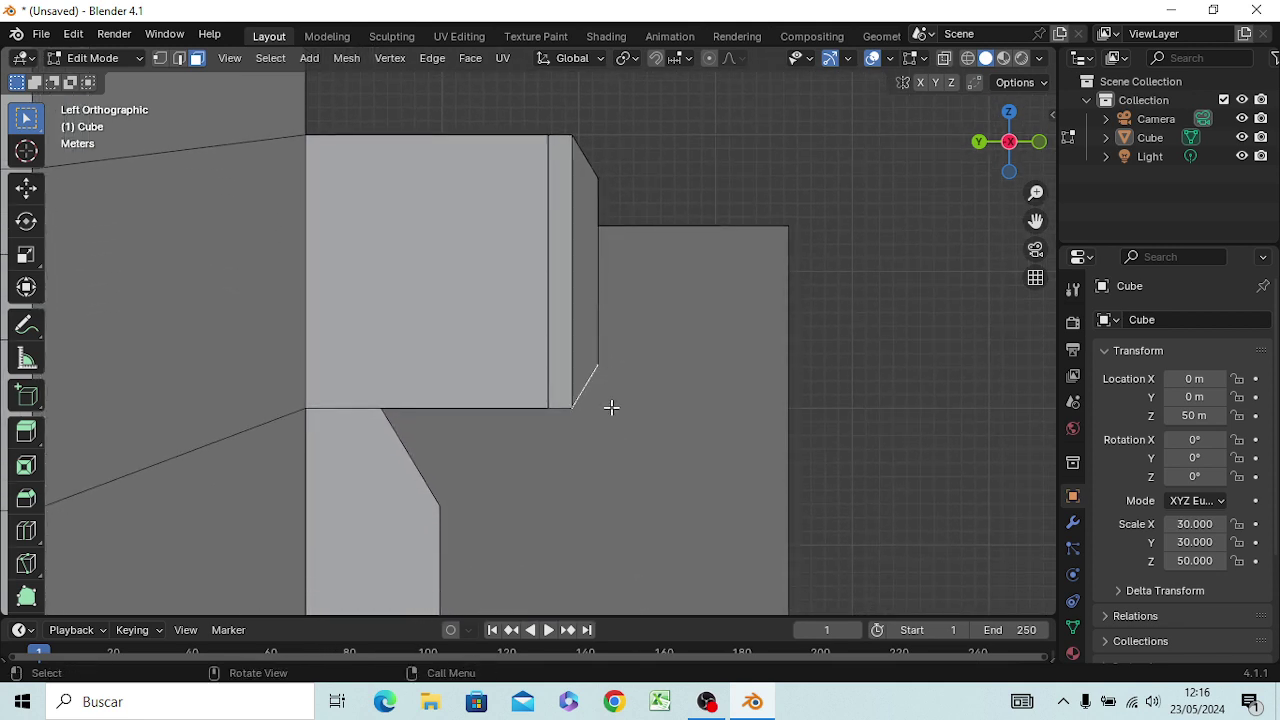
key("r")
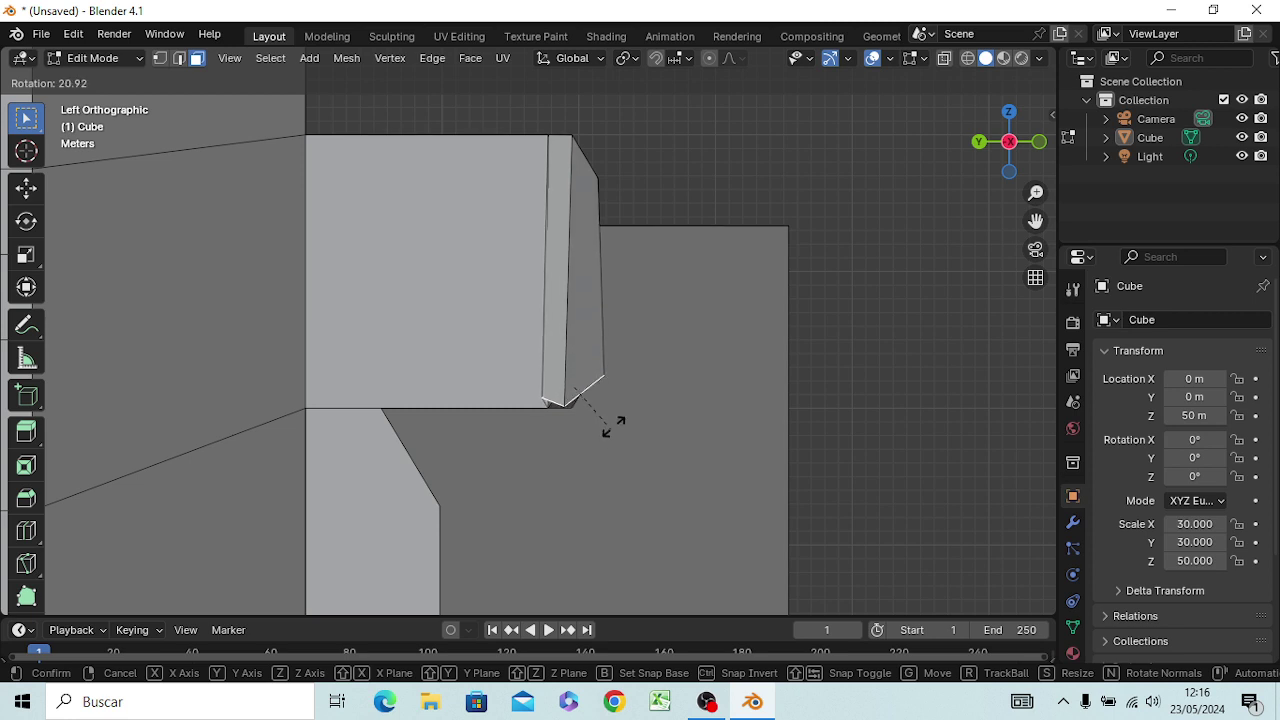
key("Escape")
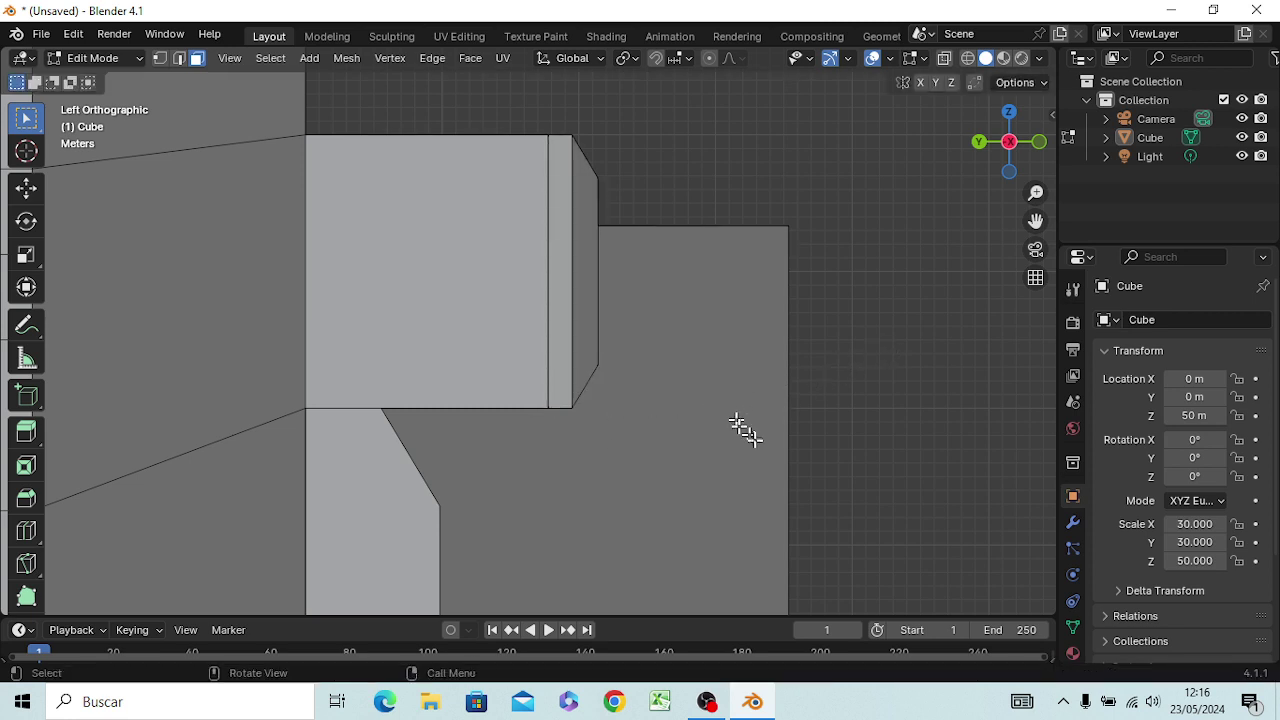
mouse_move(743, 429)
middle_mouse_down()
mouse_move(605, 352)
mouse_move(560, 346)
middle_mouse_up()
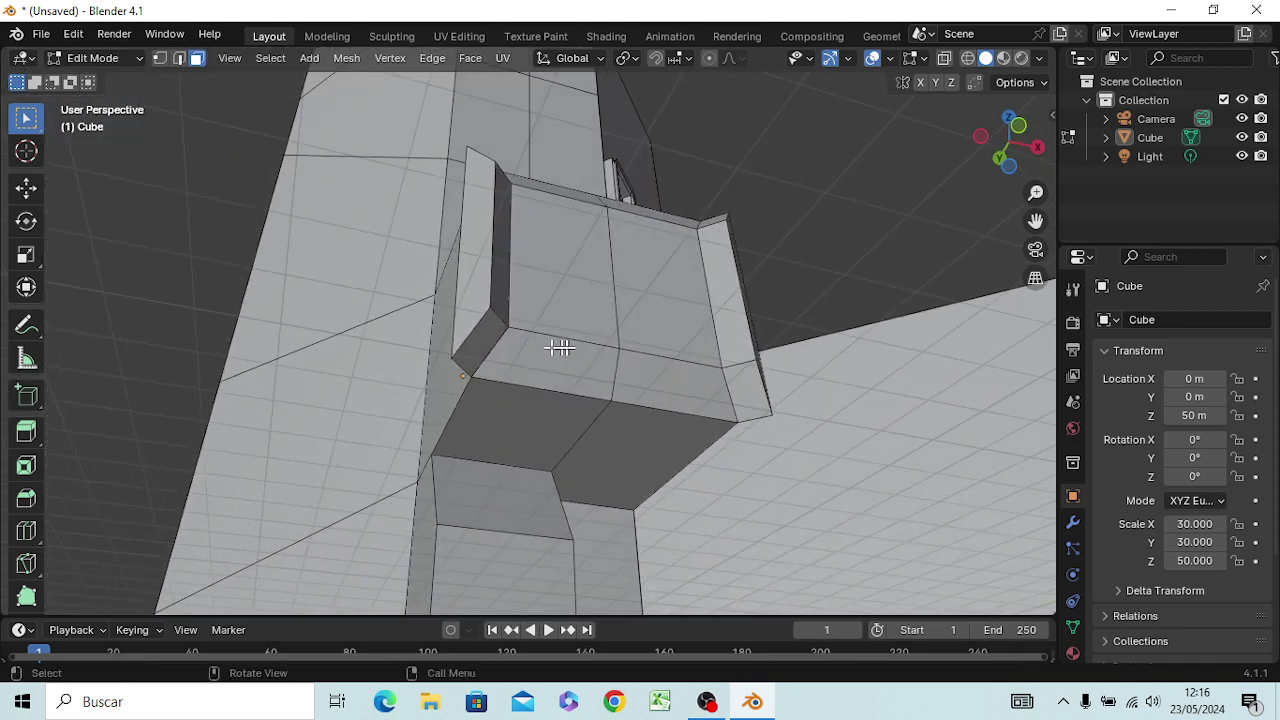
left_click(487, 350)
left_click(487, 350)
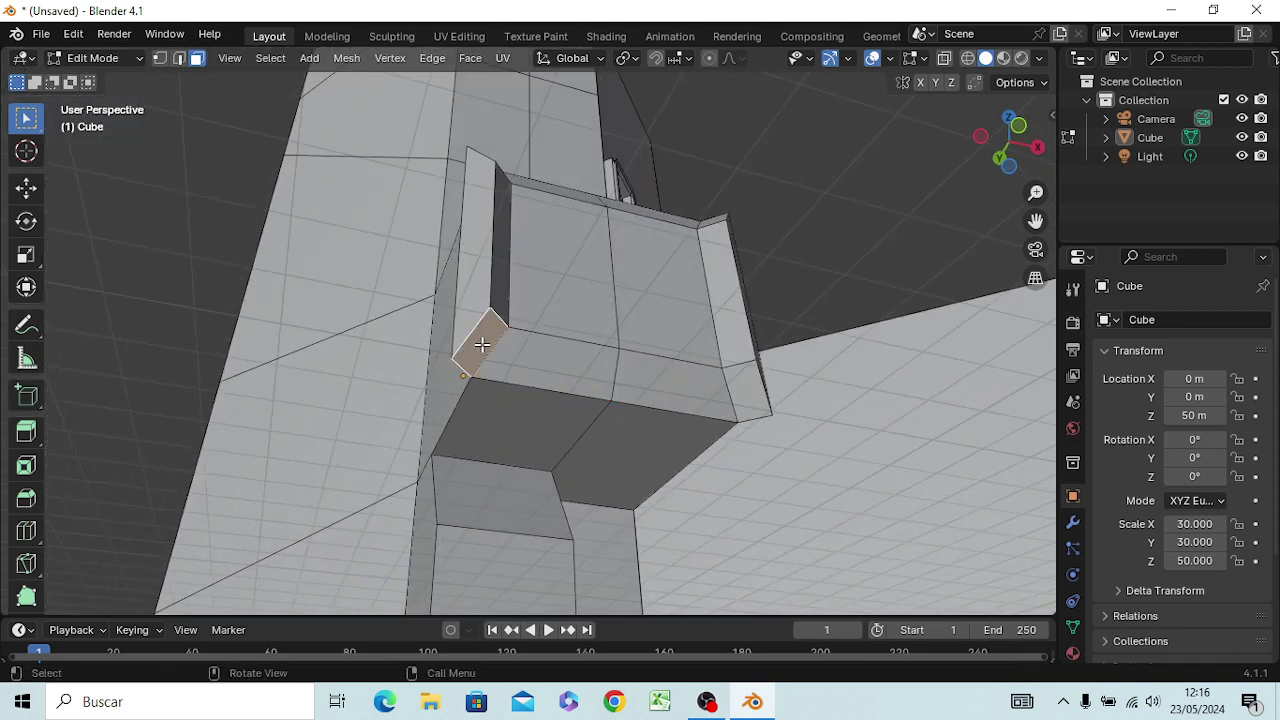
key("r")
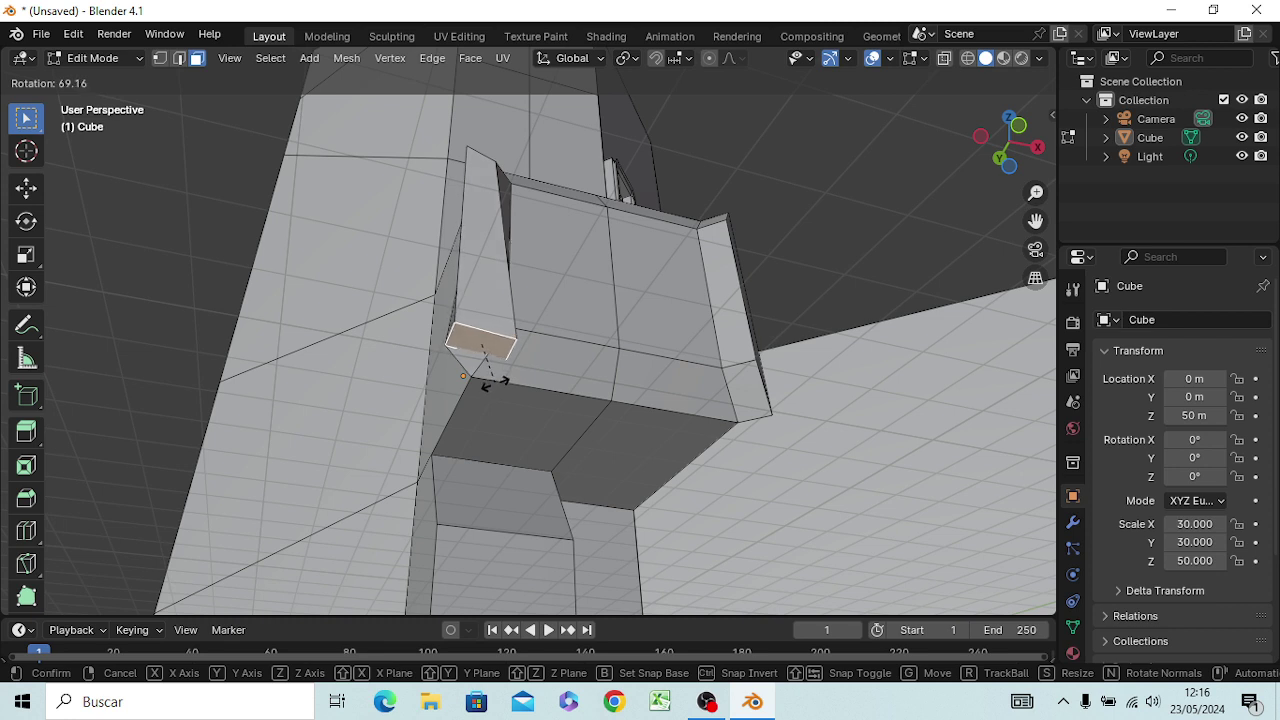
left_click(490, 381)
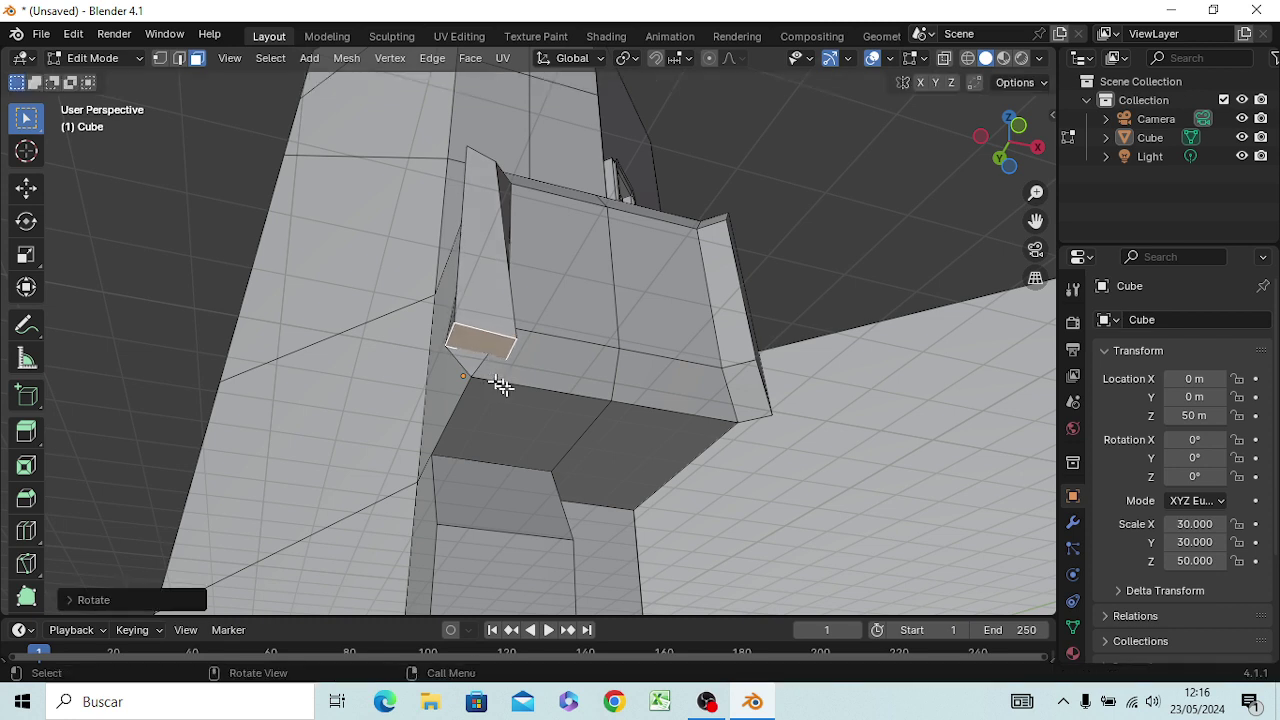
left_click(733, 385)
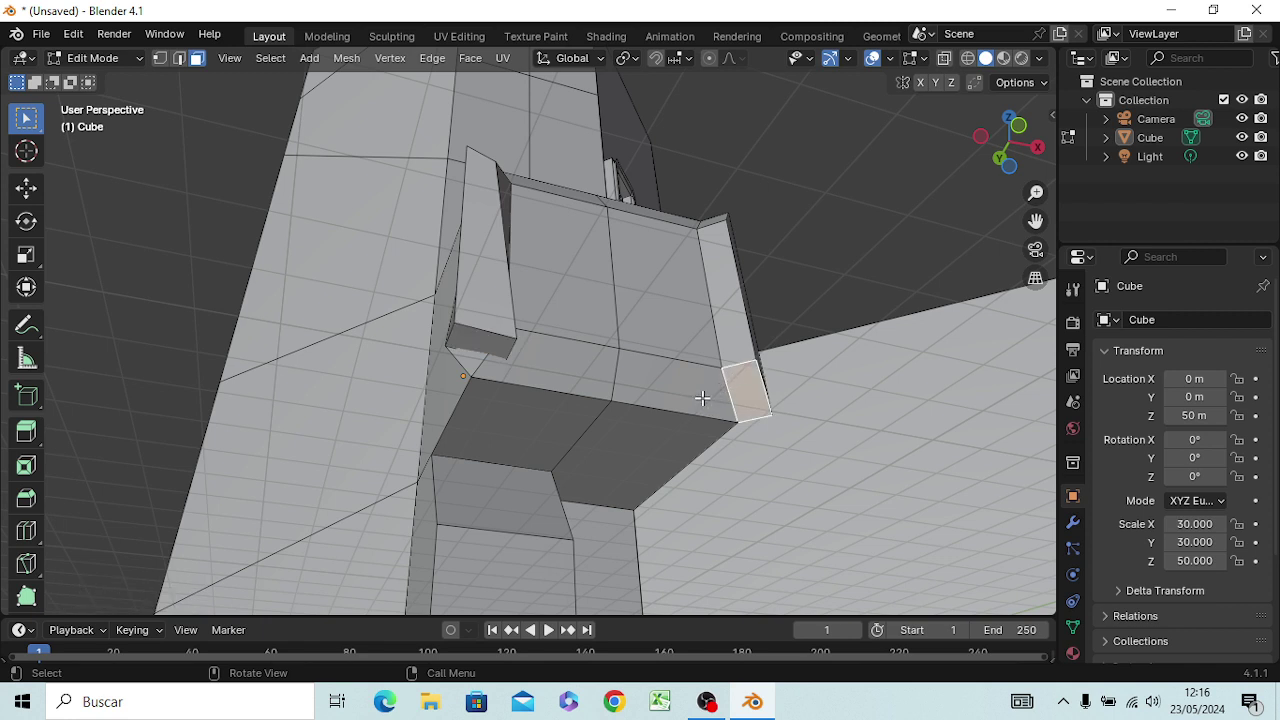
key("r")
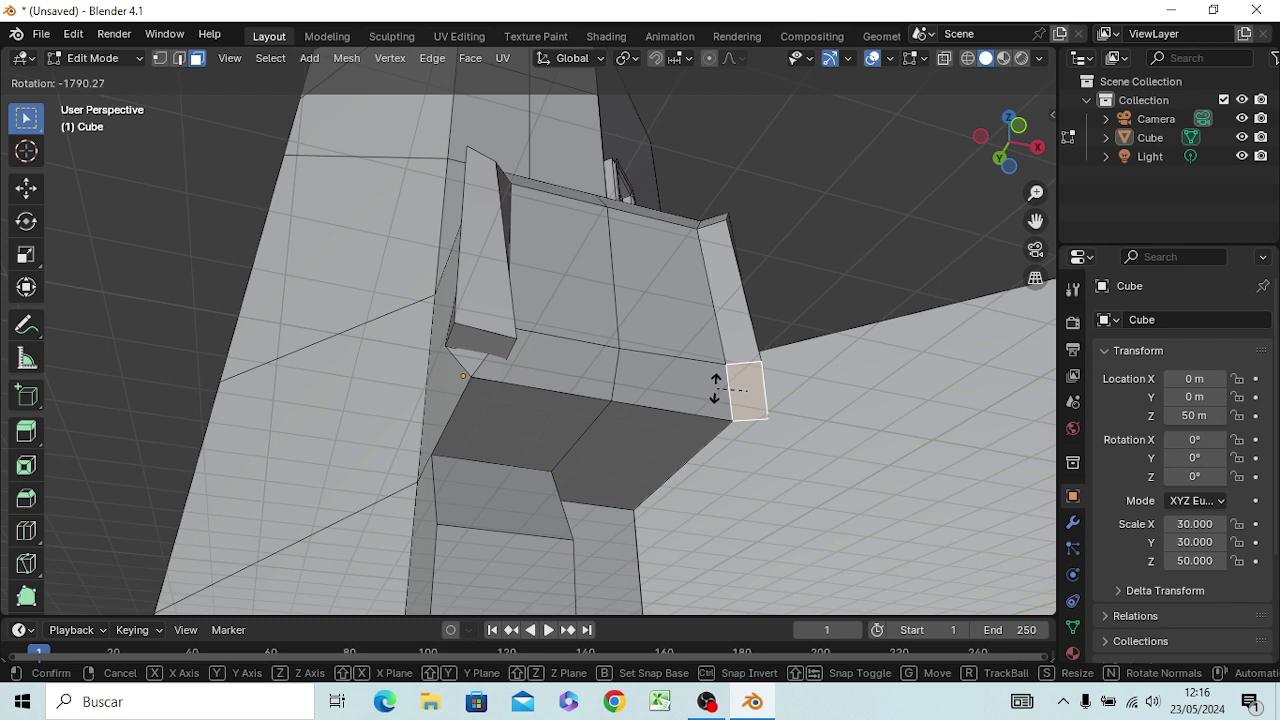
left_click(818, 394)
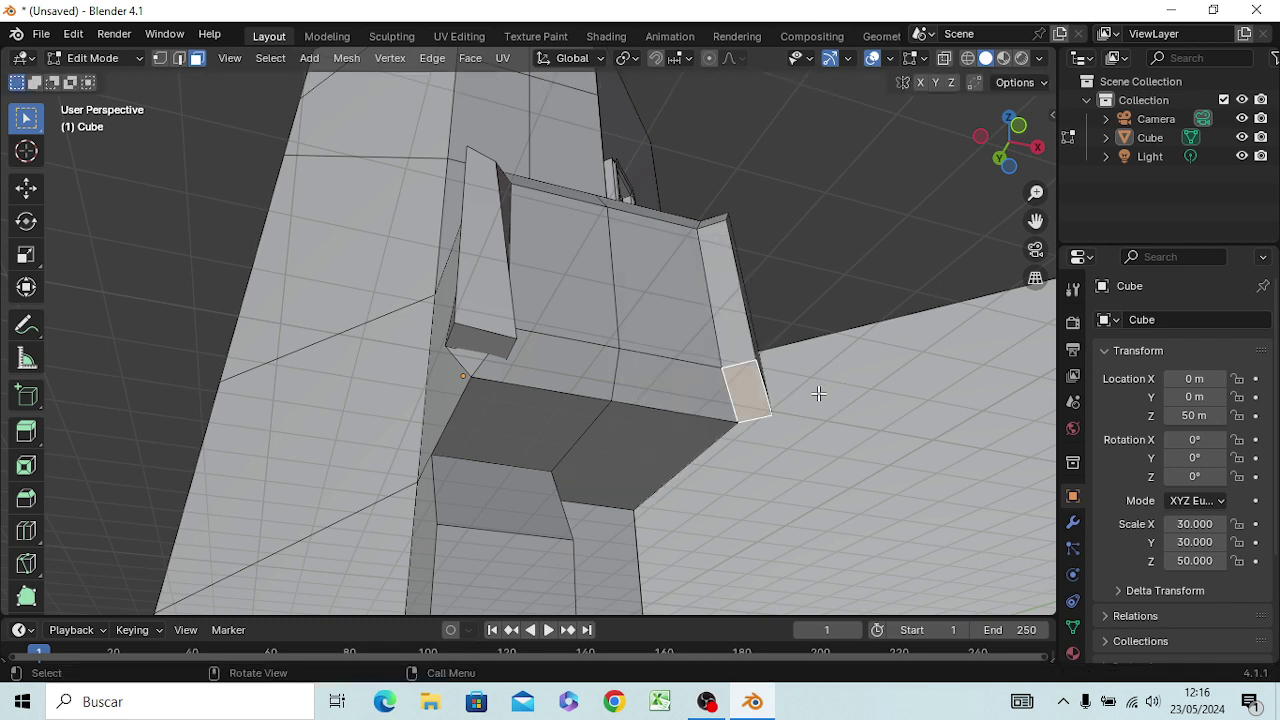
key("ctrl+z")
key("ctrl+z")
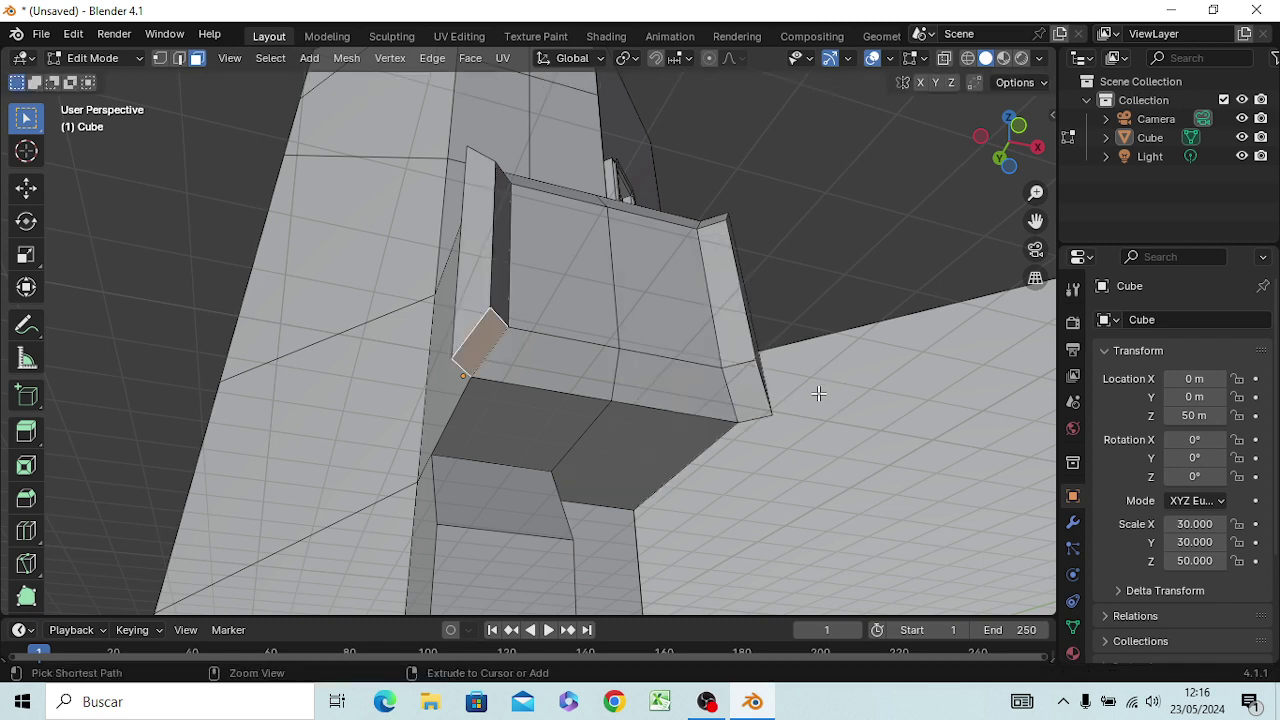
key("ctrl+z")
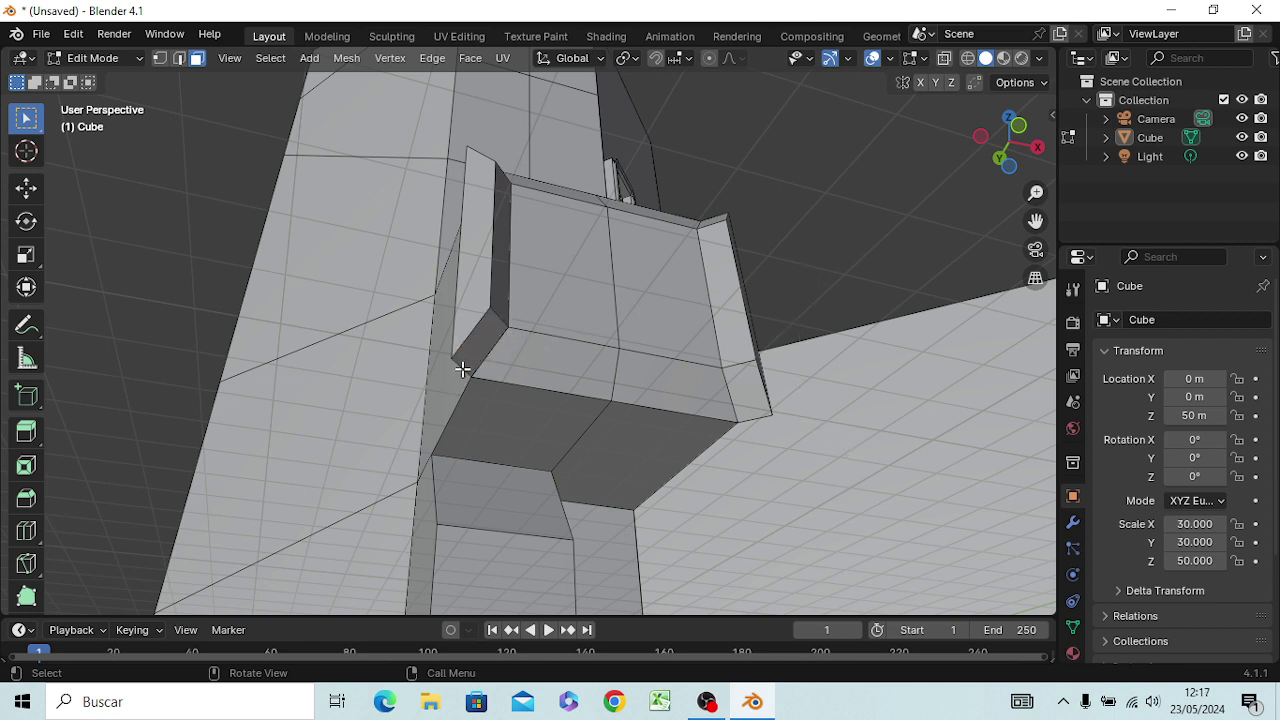
key("2")
left_click(463, 371)
key("r")
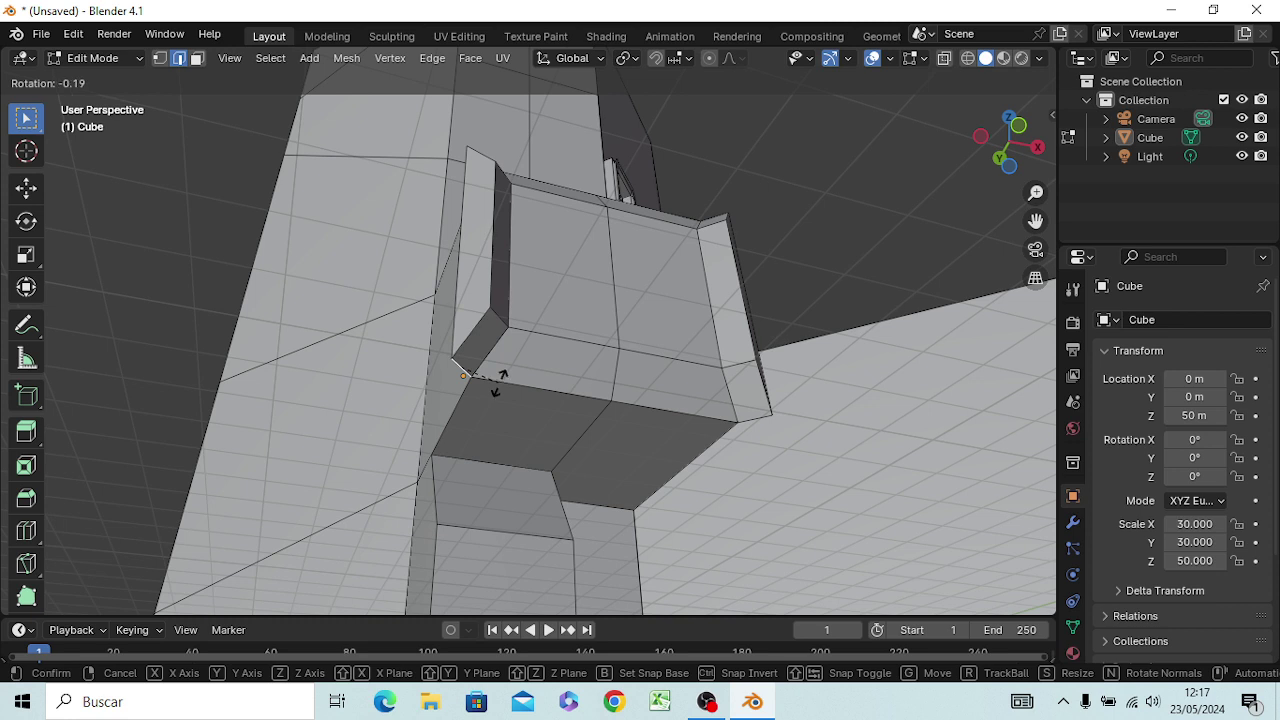
Lower the lower-left and lower-right bevel edges 2.88 m along Z
left_click(499, 381)
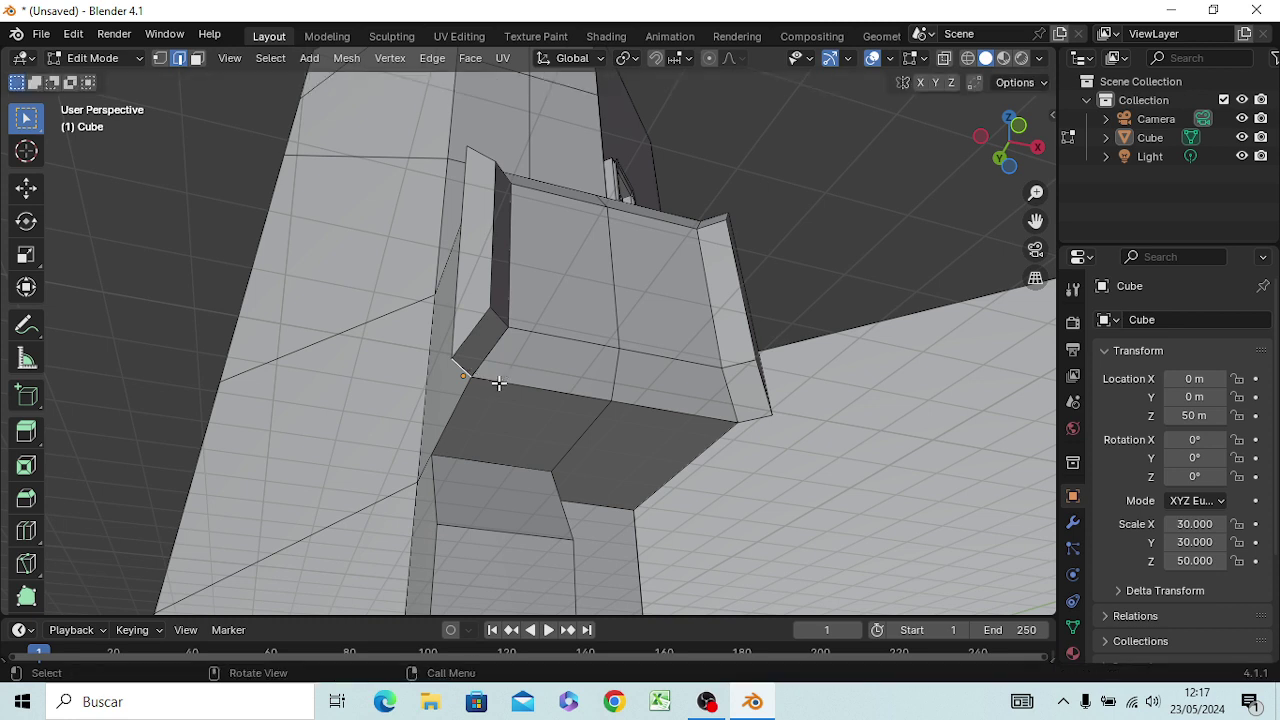
key("KP_1")
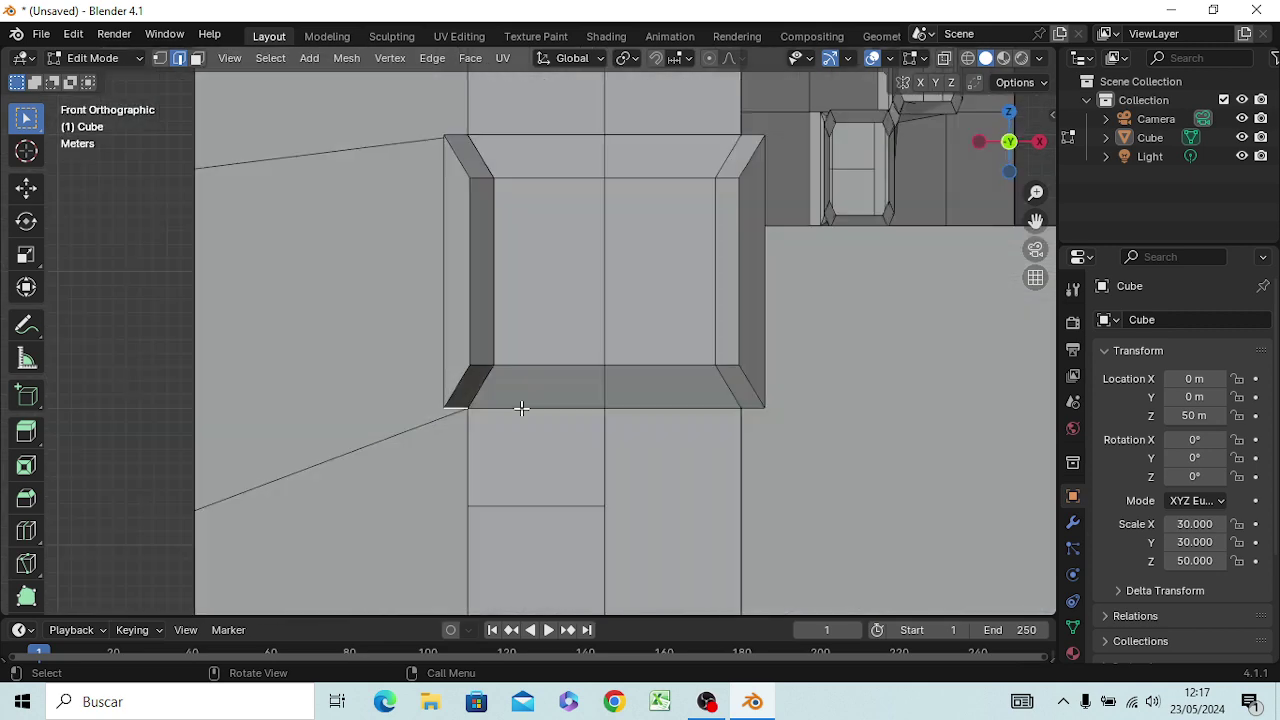
left_click(476, 367)
left_click(724, 365, "shift")
key("g")
key("z")
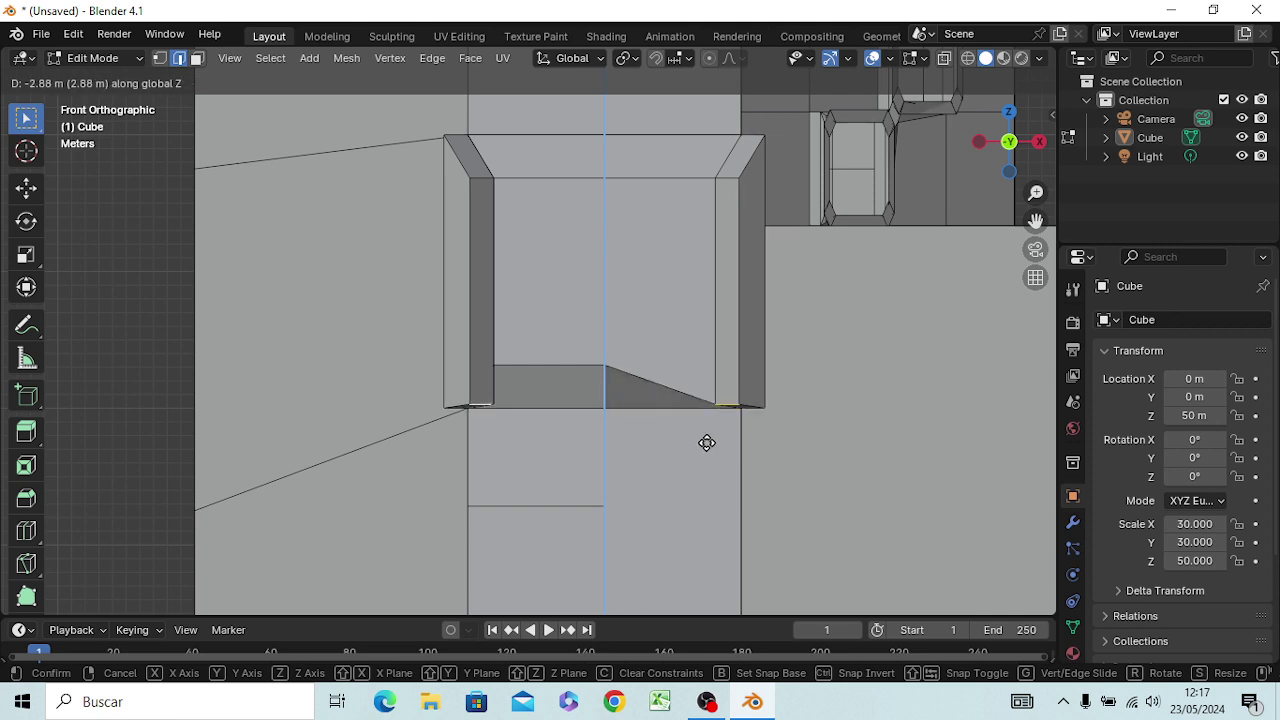
left_click(705, 448)
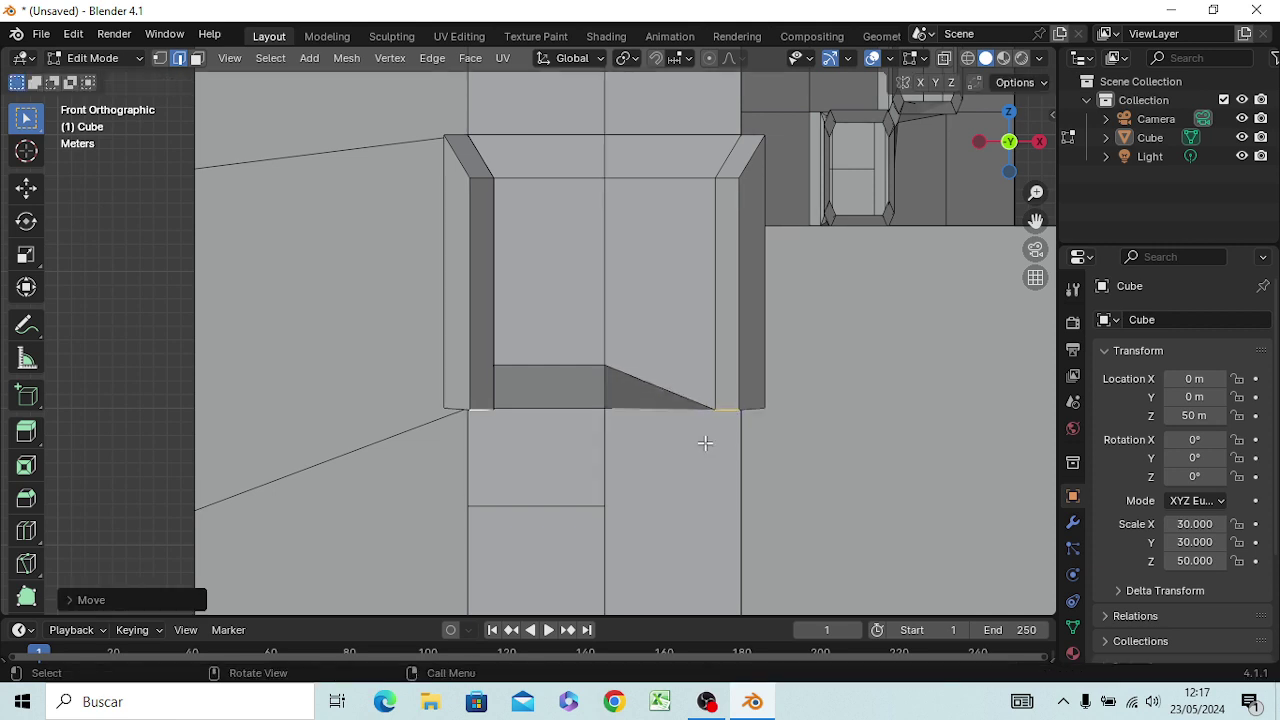
Fill a face across the frame's bottom between the selected edges
mouse_move(566, 386)
middle_mouse_down()
mouse_move(582, 380)
mouse_move(560, 343)
middle_mouse_up()
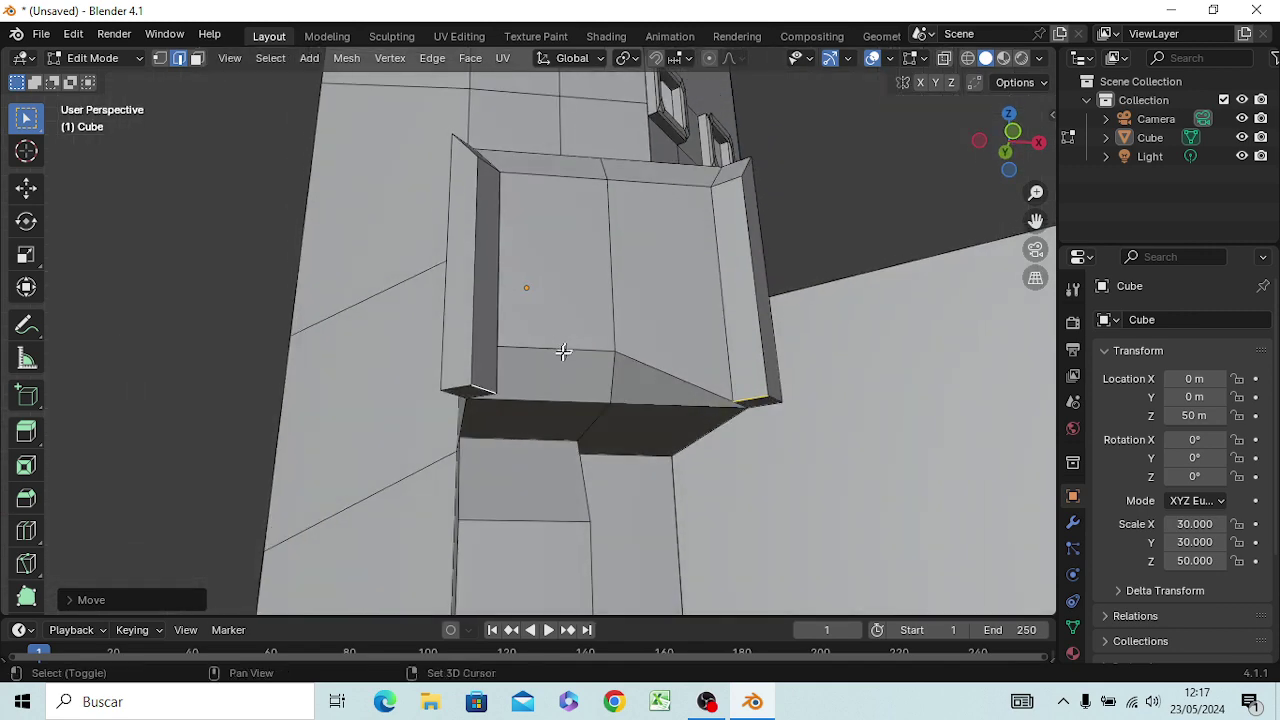
left_click(562, 346, "shift")
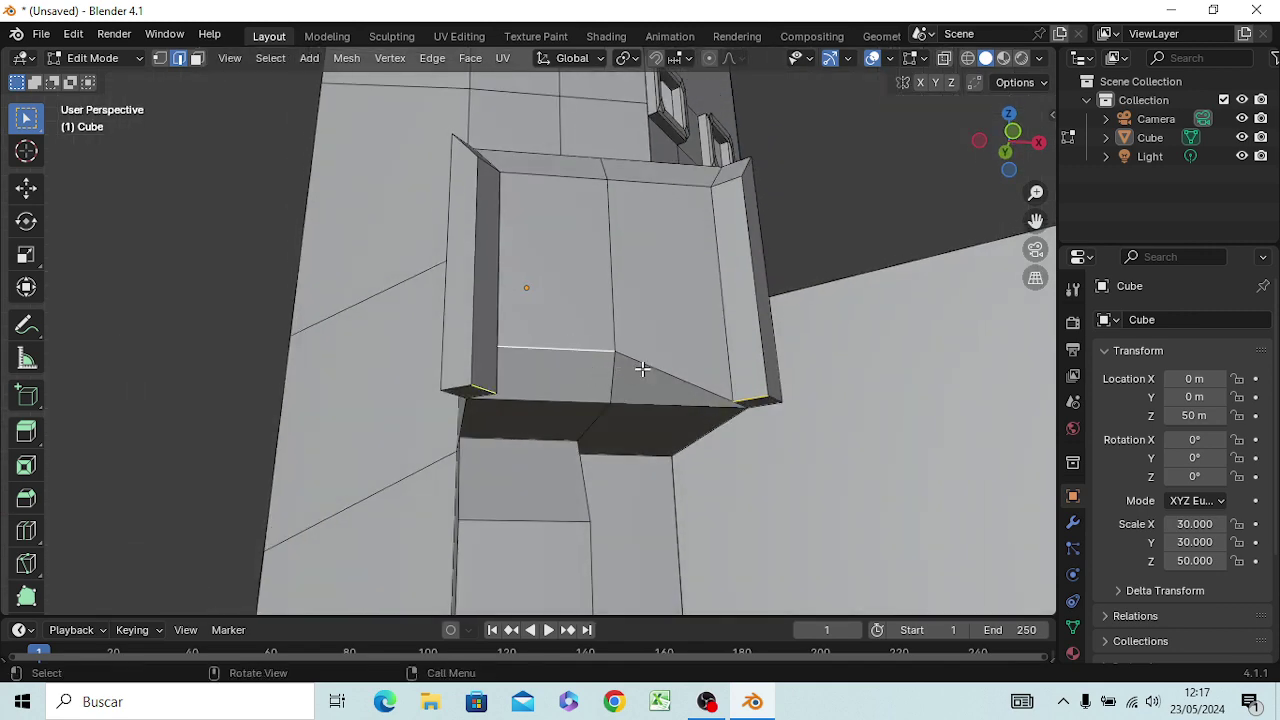
key("KP_1")
key("f")
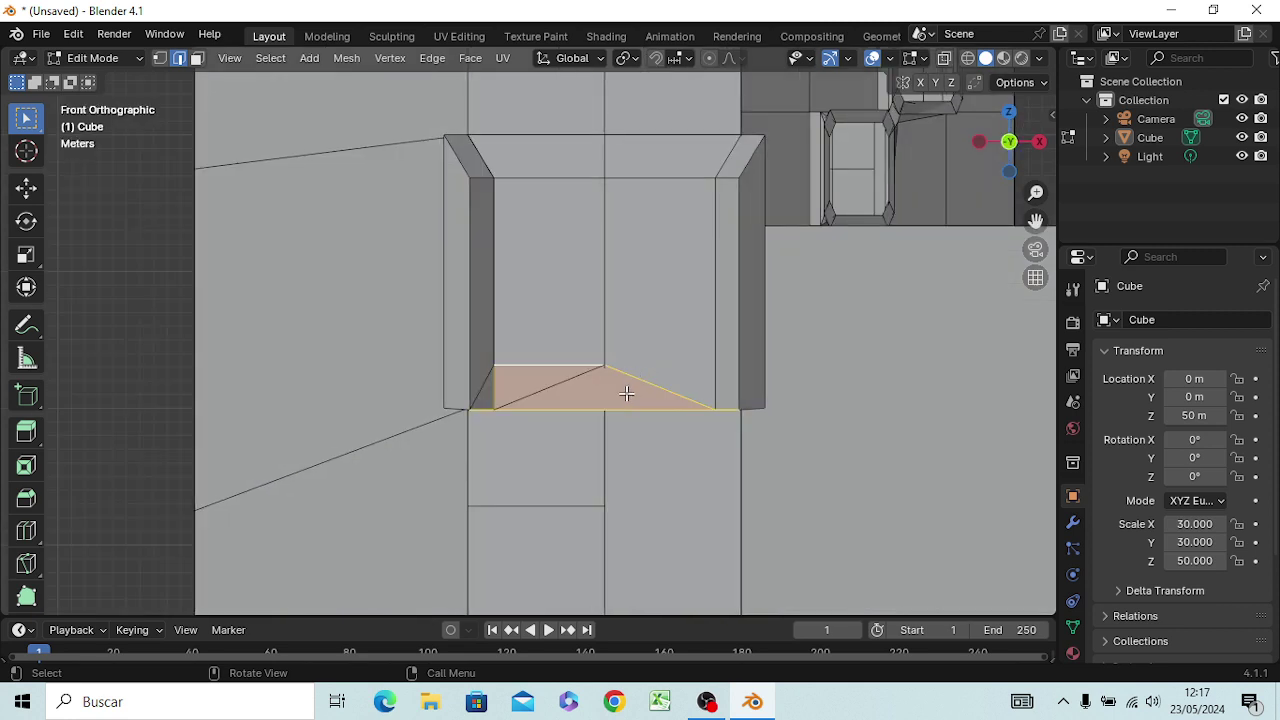
left_click(135, 237)
Move the sill's upper edge down about 3.222 m along Z
left_click(513, 369, "shift")
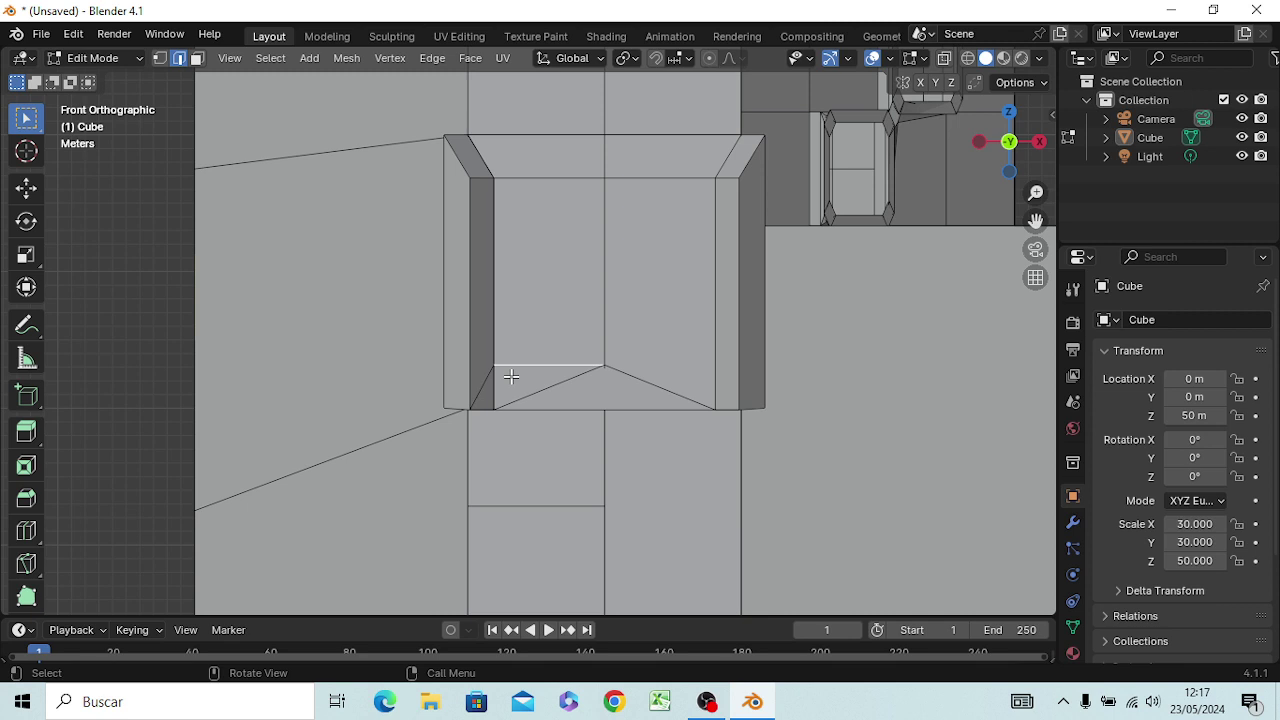
key("g")
key("z")
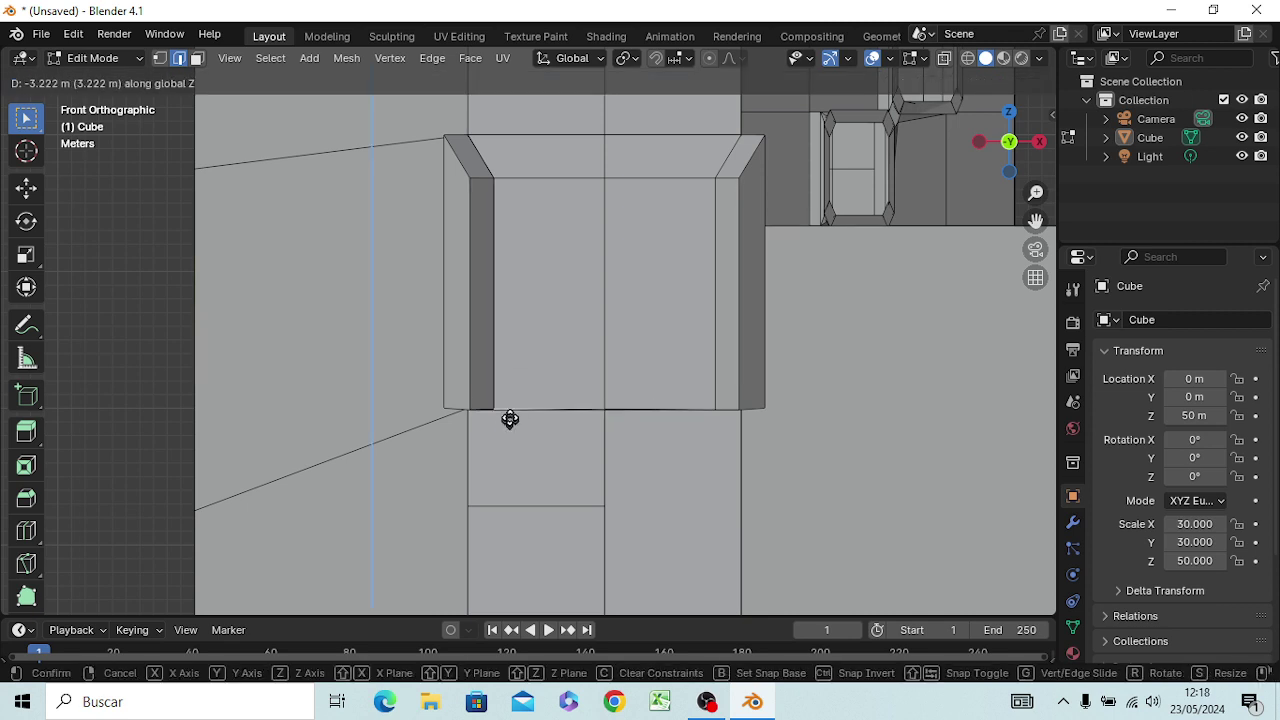
left_click(509, 417)
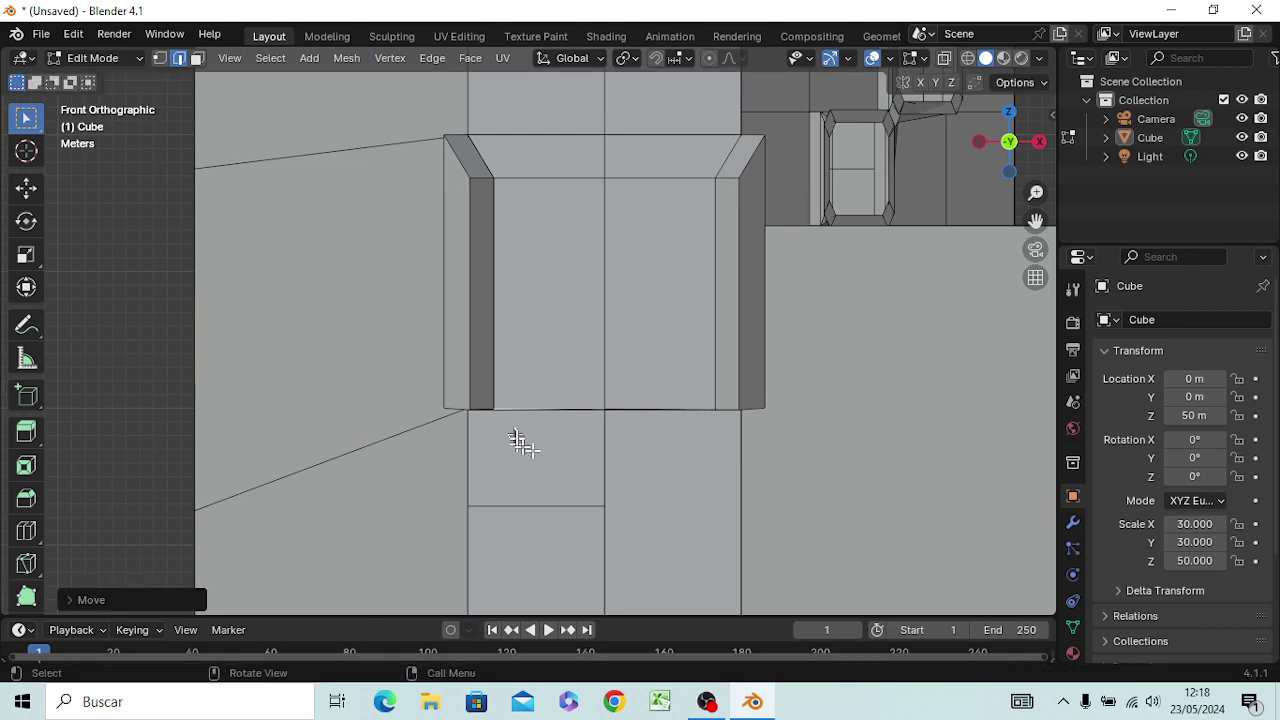
mouse_move(514, 437)
middle_mouse_down()
mouse_move(796, 288)
mouse_move(706, 274)
middle_mouse_up()
Select the frame's bottom corner faces and top bevel face, viewed from the left
left_click(561, 285)
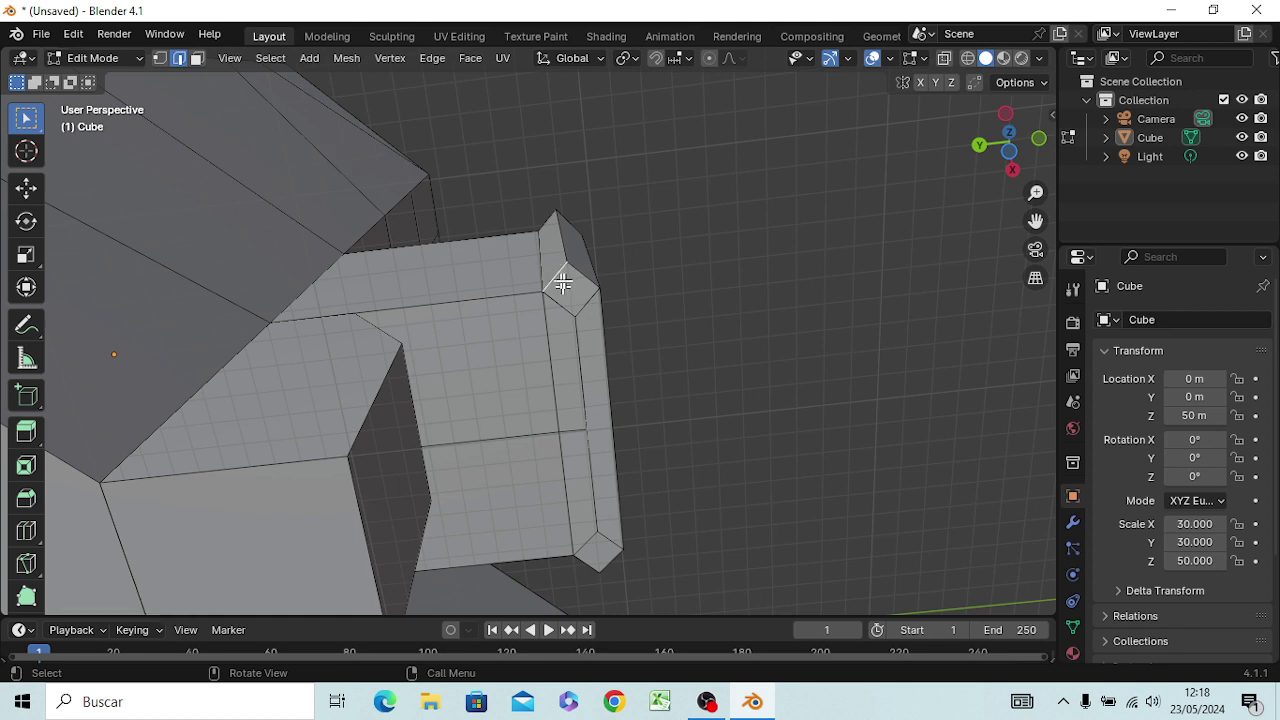
key("3")
left_click(571, 291)
left_click(597, 552, "shift")
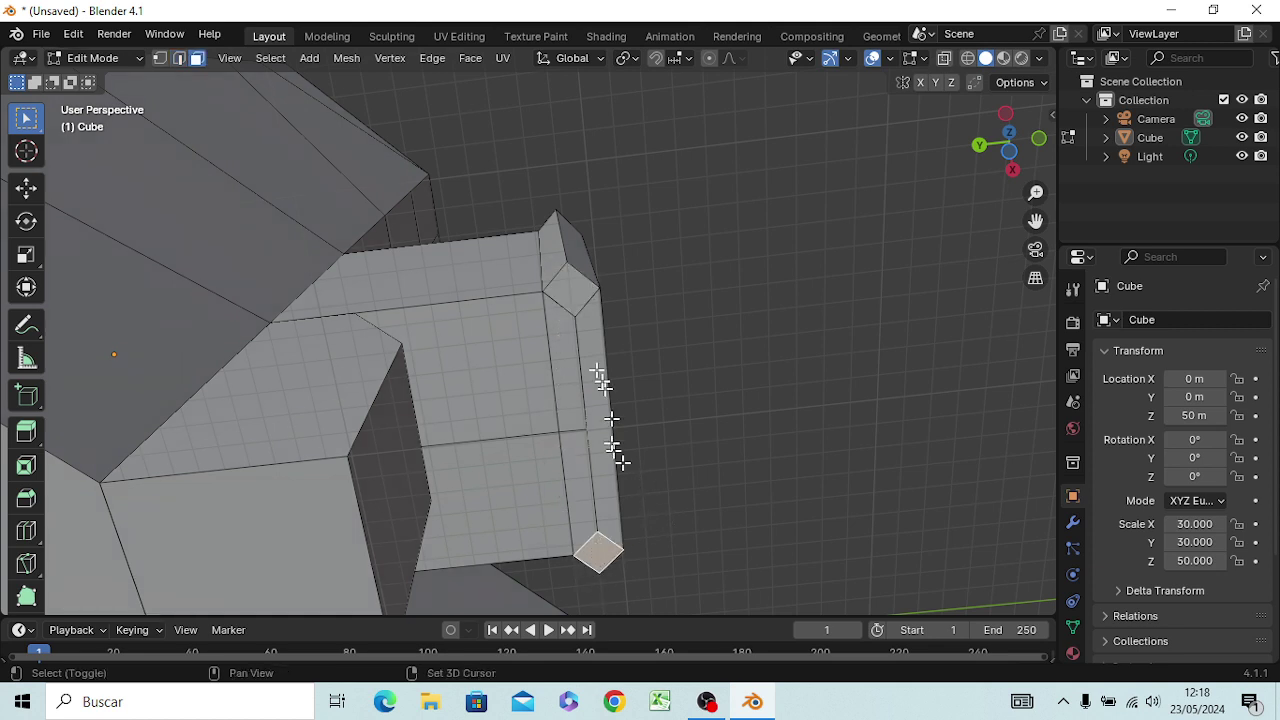
left_click(571, 286, "shift")
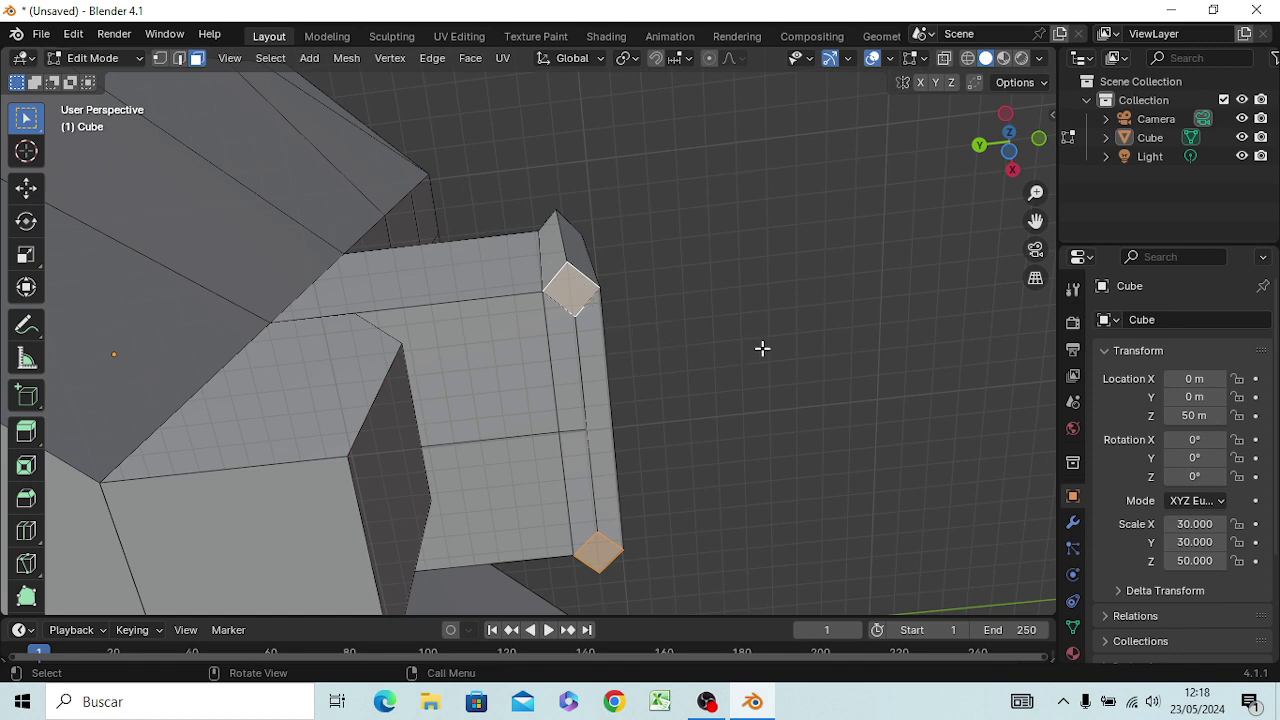
key("KP_3")
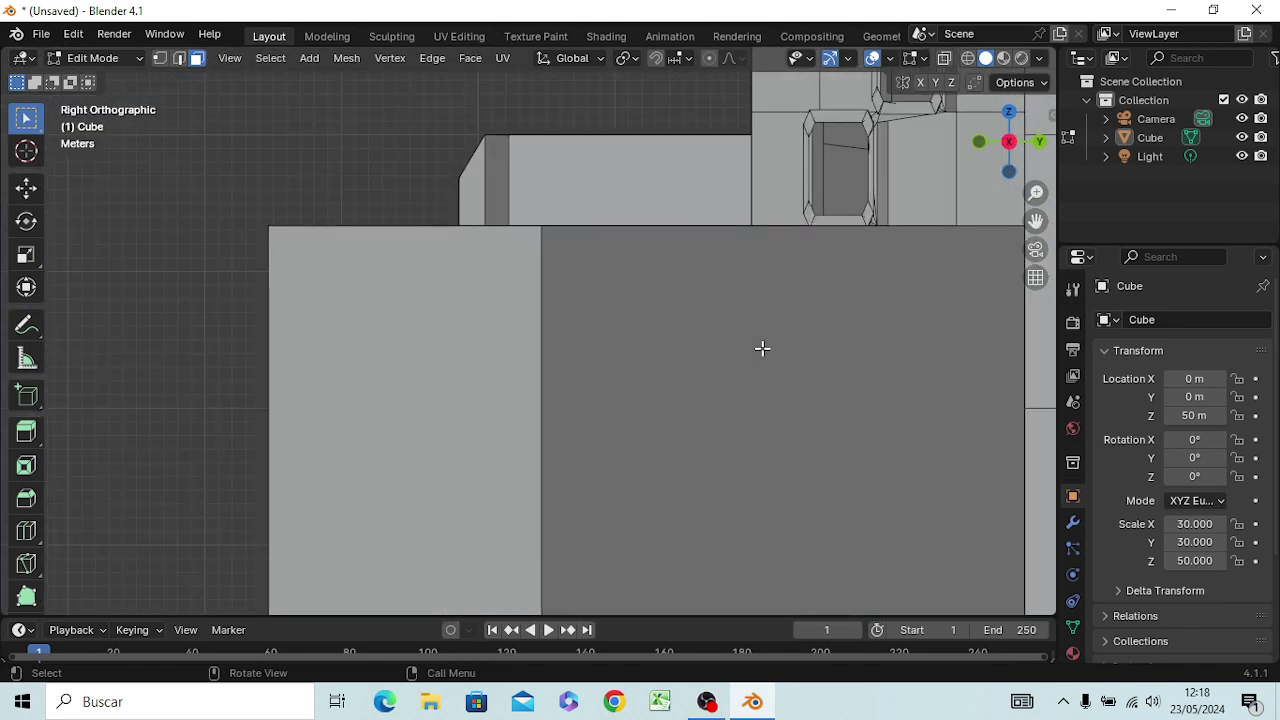
key("ctrl+KP_3")
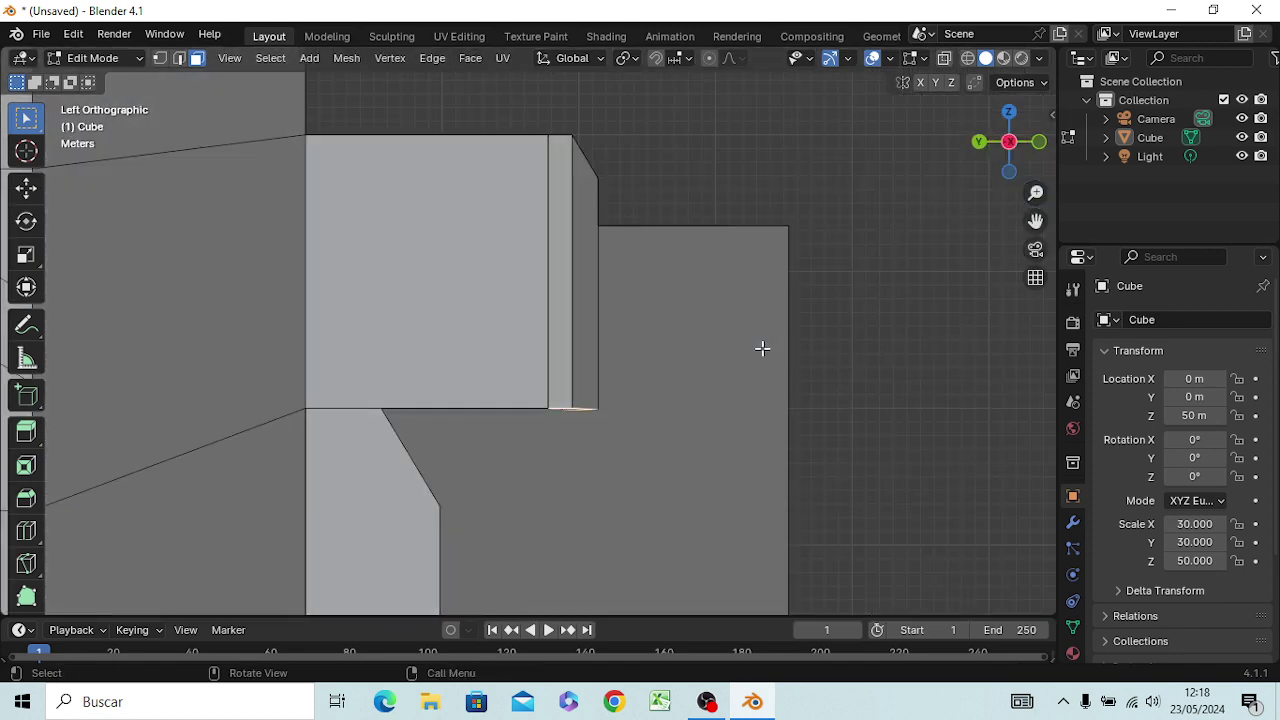
scroll(762, 348, "down", 2)
scroll(765, 360, "down", 3)
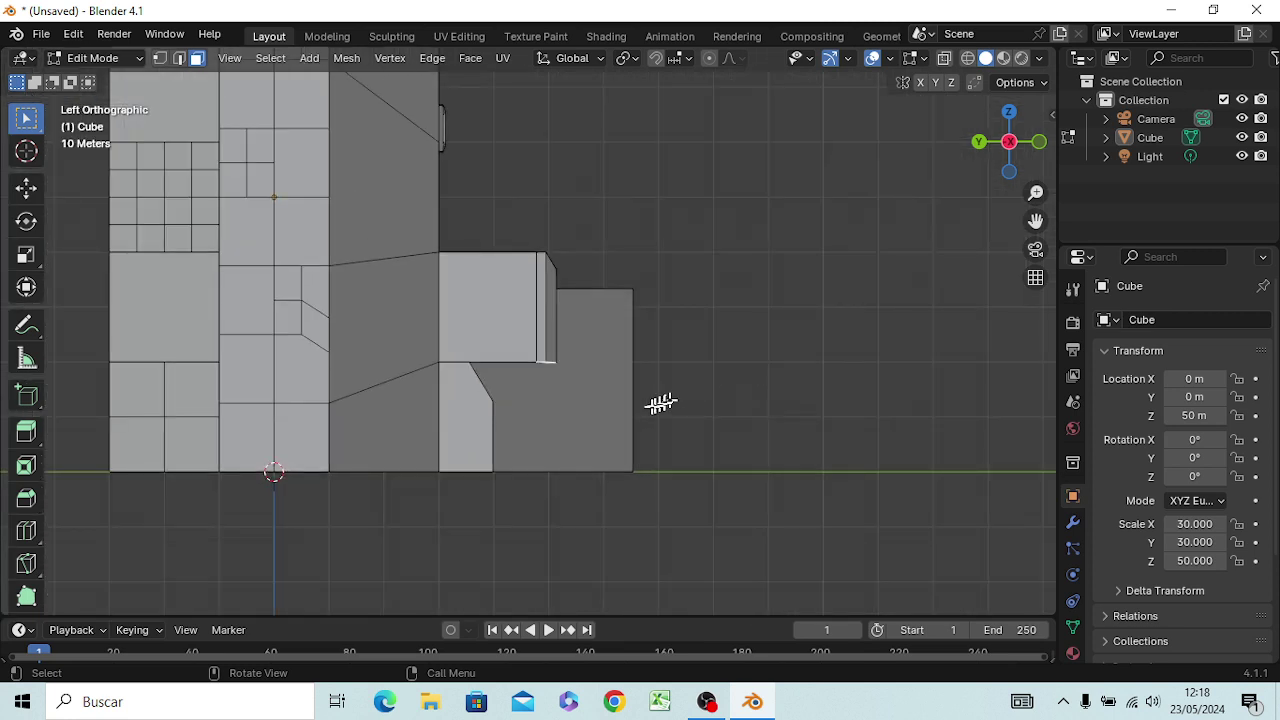
Extrude the selected corner faces about 19.45 m straight down to ground level
key("g")
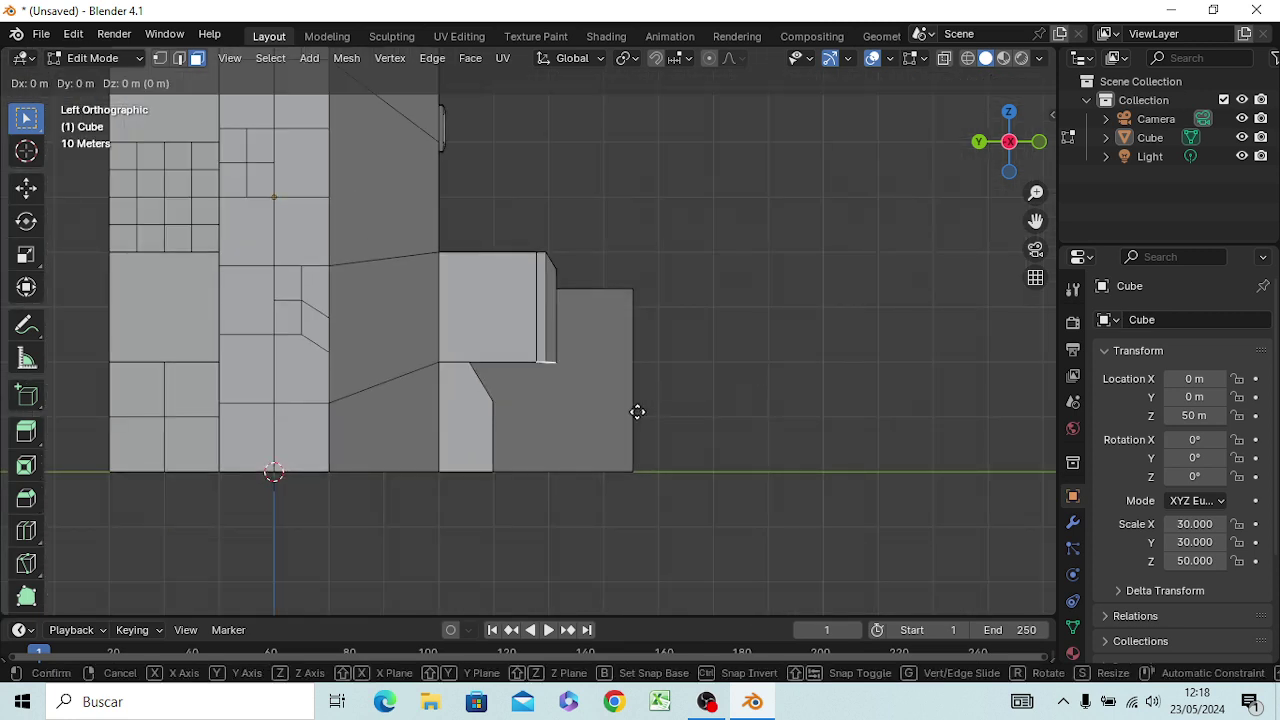
key("z")
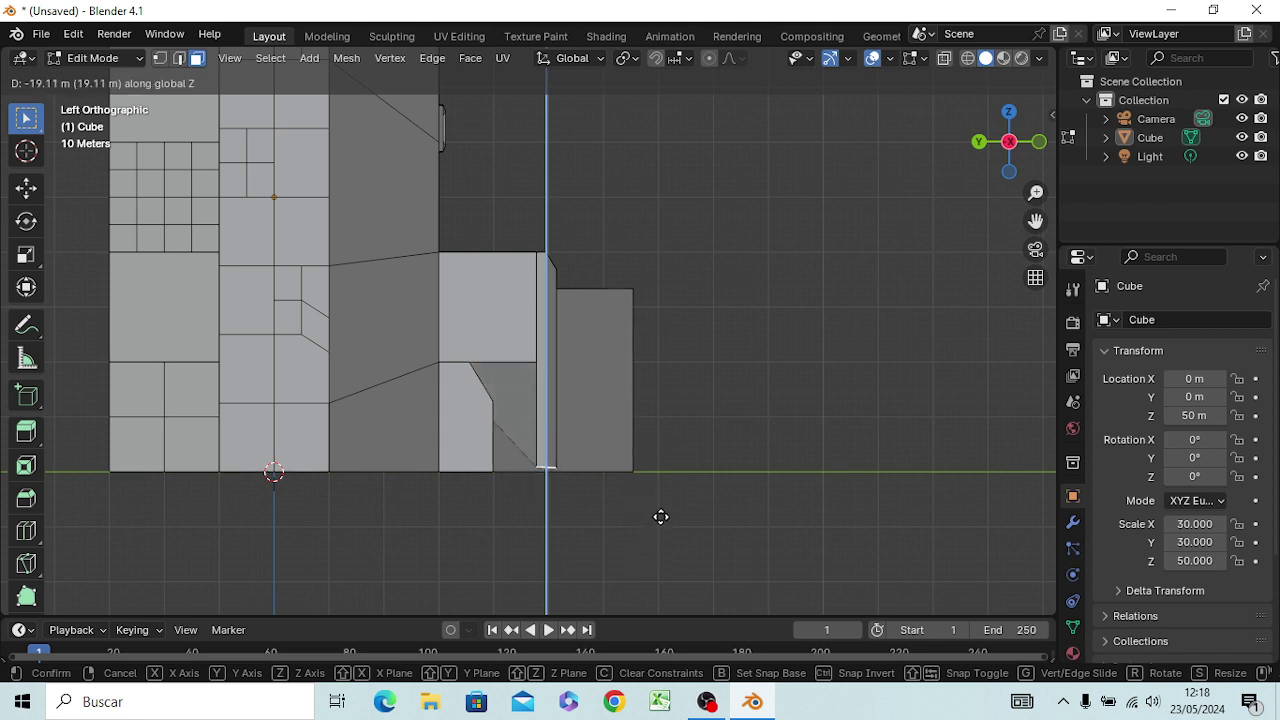
left_click(668, 411)
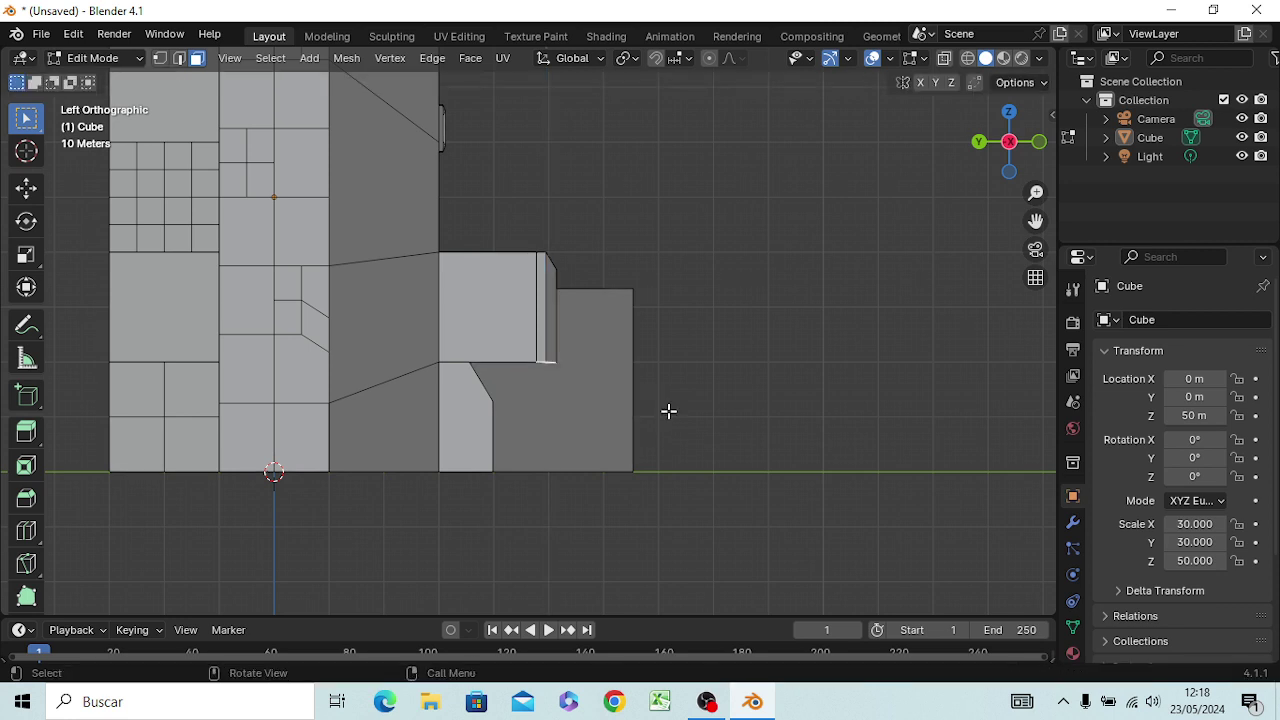
key("g")
key("z")
key("z")
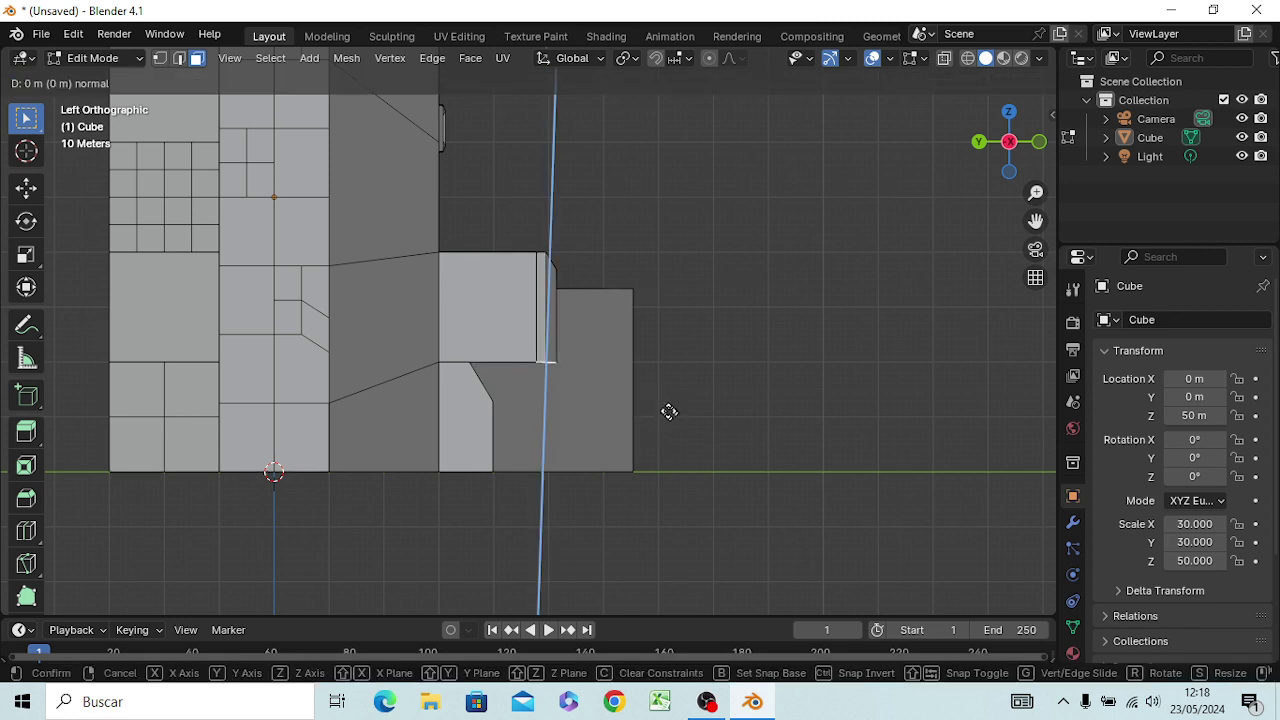
key("z")
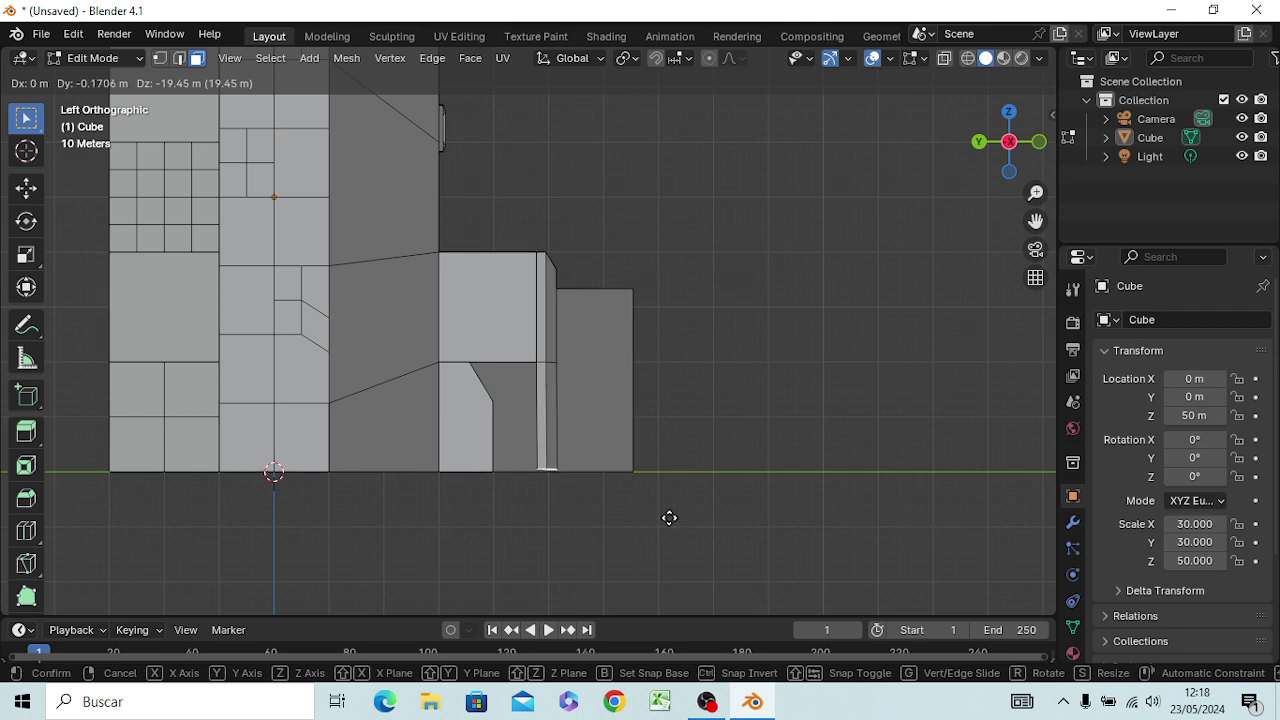
left_click(669, 521)
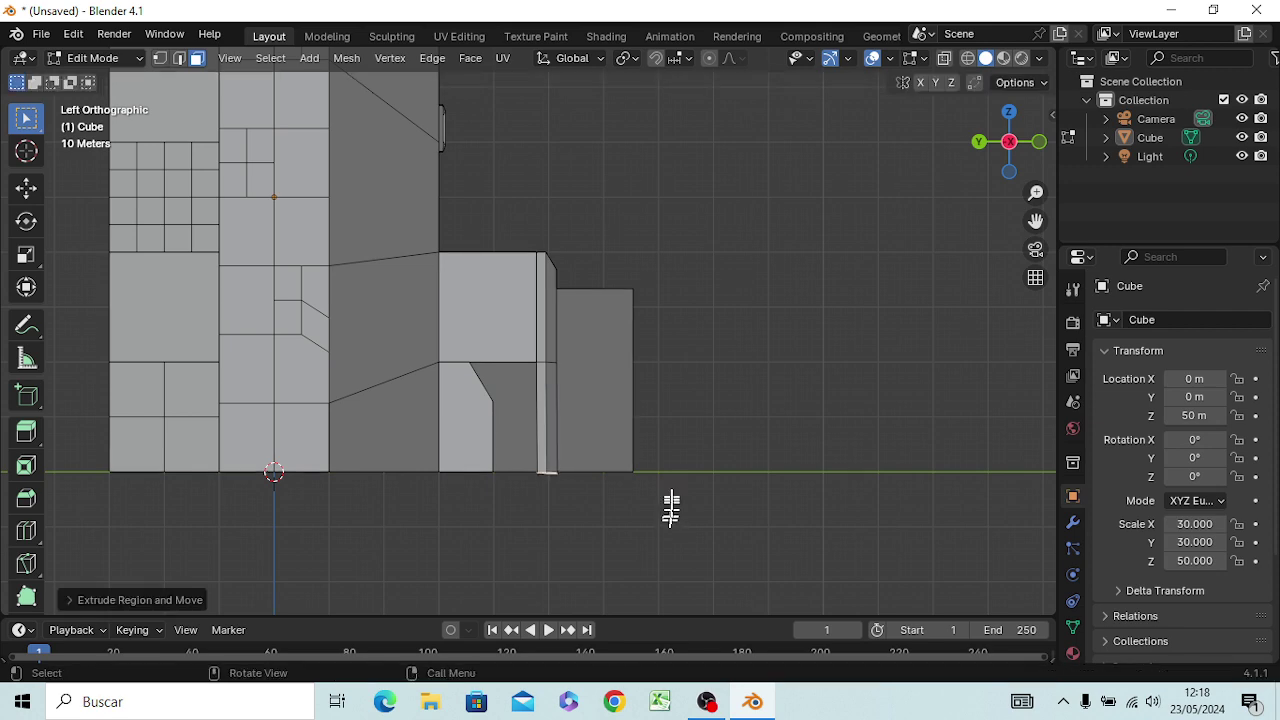
Switch the viewport to Wireframe shading to see through the building
mouse_move(690, 455)
middle_mouse_down()
mouse_move(476, 393)
mouse_move(554, 437)
mouse_move(545, 447)
mouse_move(544, 343)
mouse_move(611, 440)
mouse_move(771, 423)
mouse_move(831, 400)
middle_mouse_up()
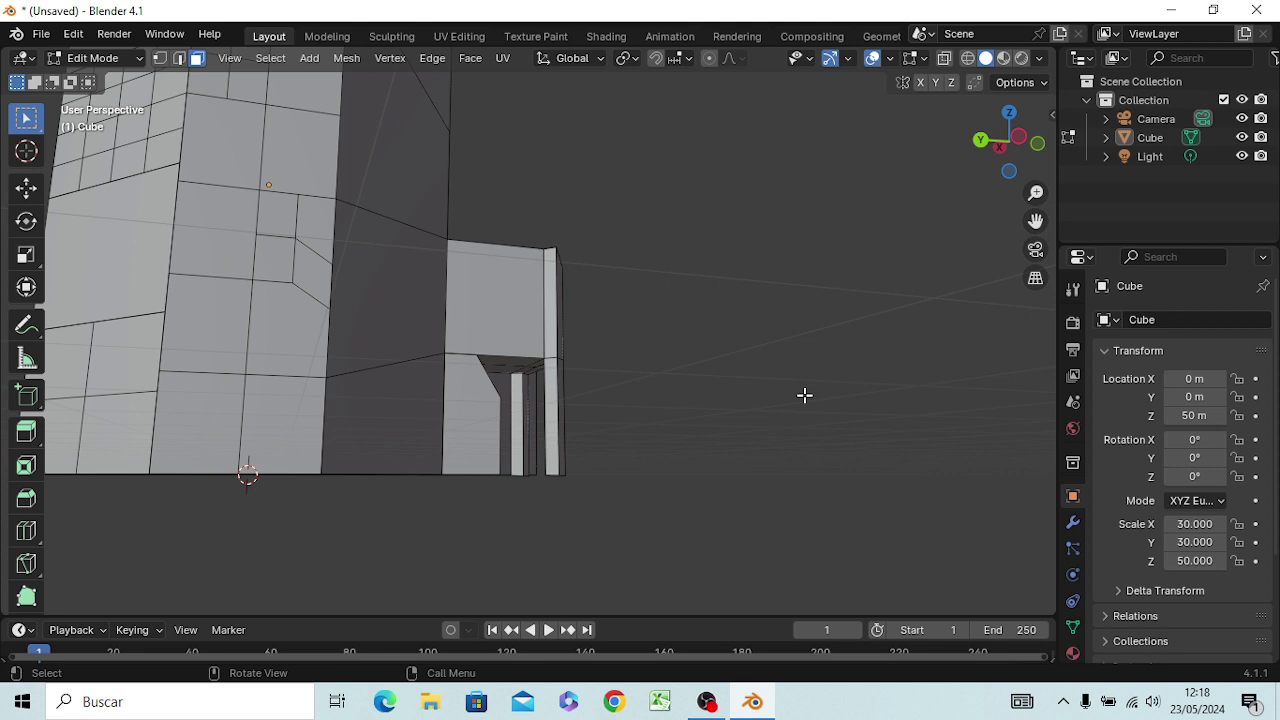
key("z")
left_click(660, 400)
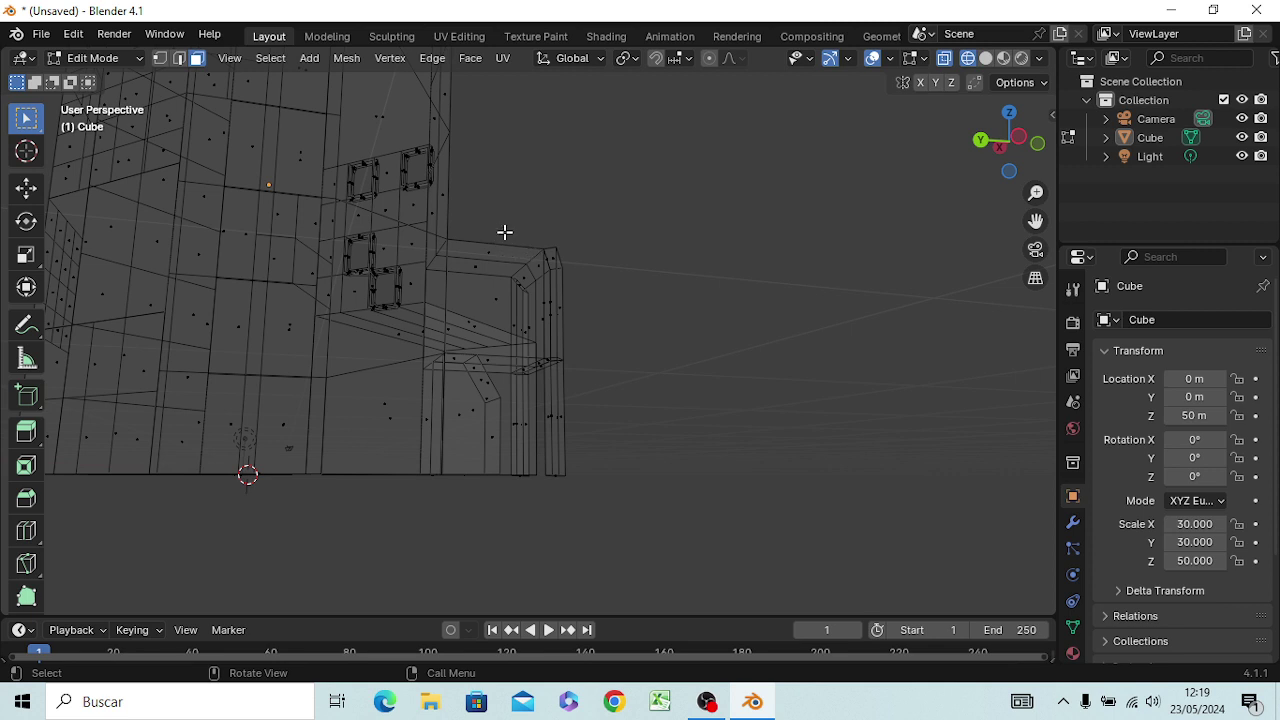
Box-select and inspect the strip above the pillar, then return to Object Mode
left_click_drag(504, 232, 533, 325)
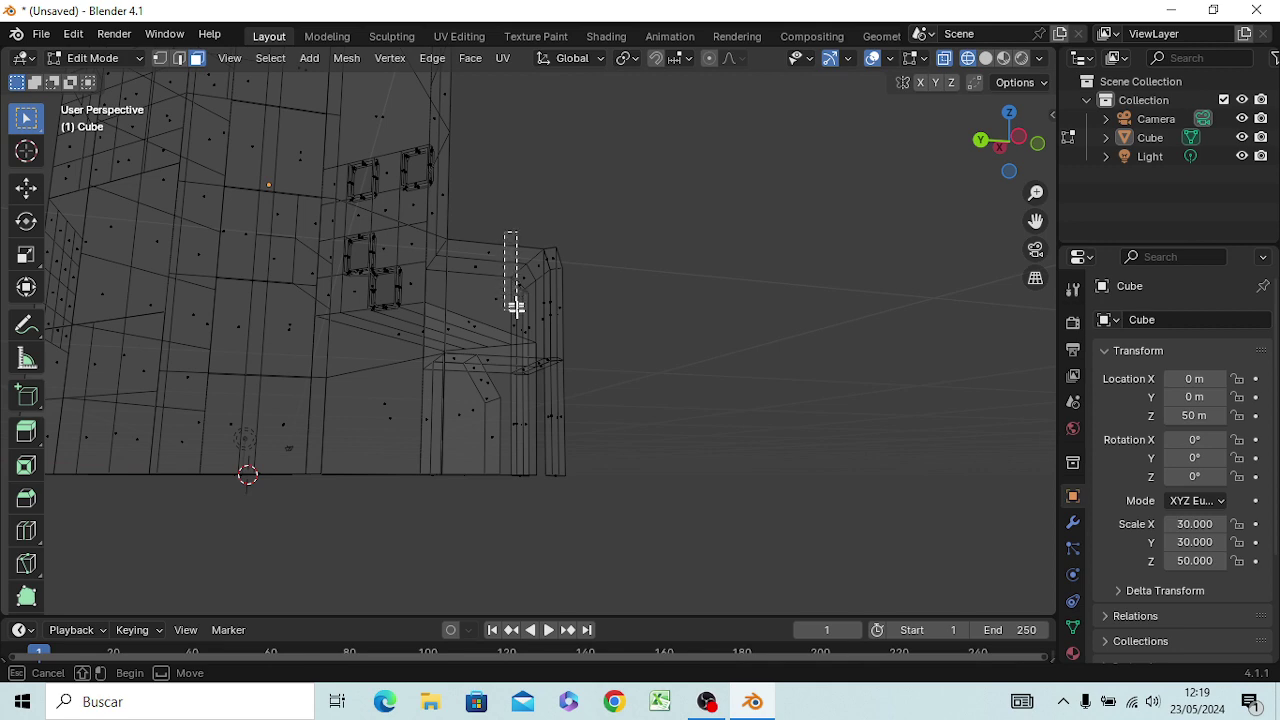
left_click_drag(533, 325, 571, 317)
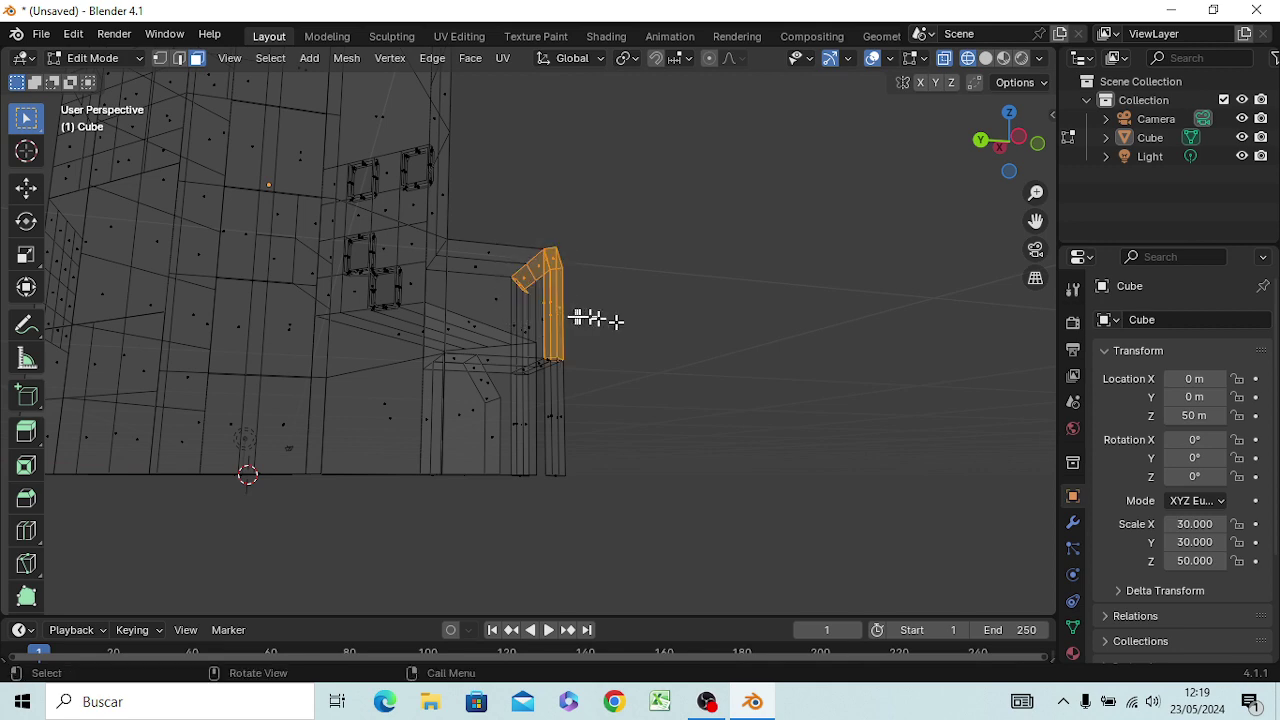
left_click(663, 312)
mouse_move(686, 340)
middle_mouse_down()
mouse_move(450, 398)
mouse_move(449, 366)
mouse_move(466, 349)
mouse_move(551, 366)
mouse_move(488, 397)
mouse_move(534, 417)
mouse_move(563, 371)
middle_mouse_up()
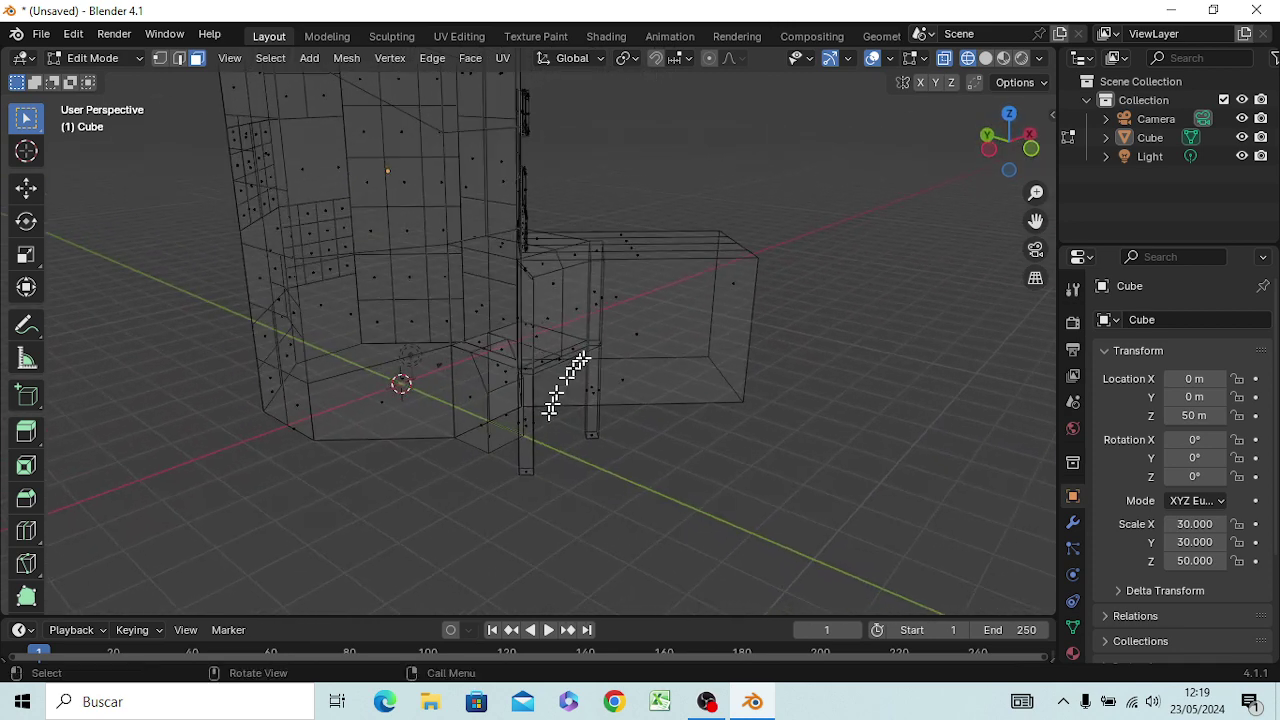
left_click(548, 319)
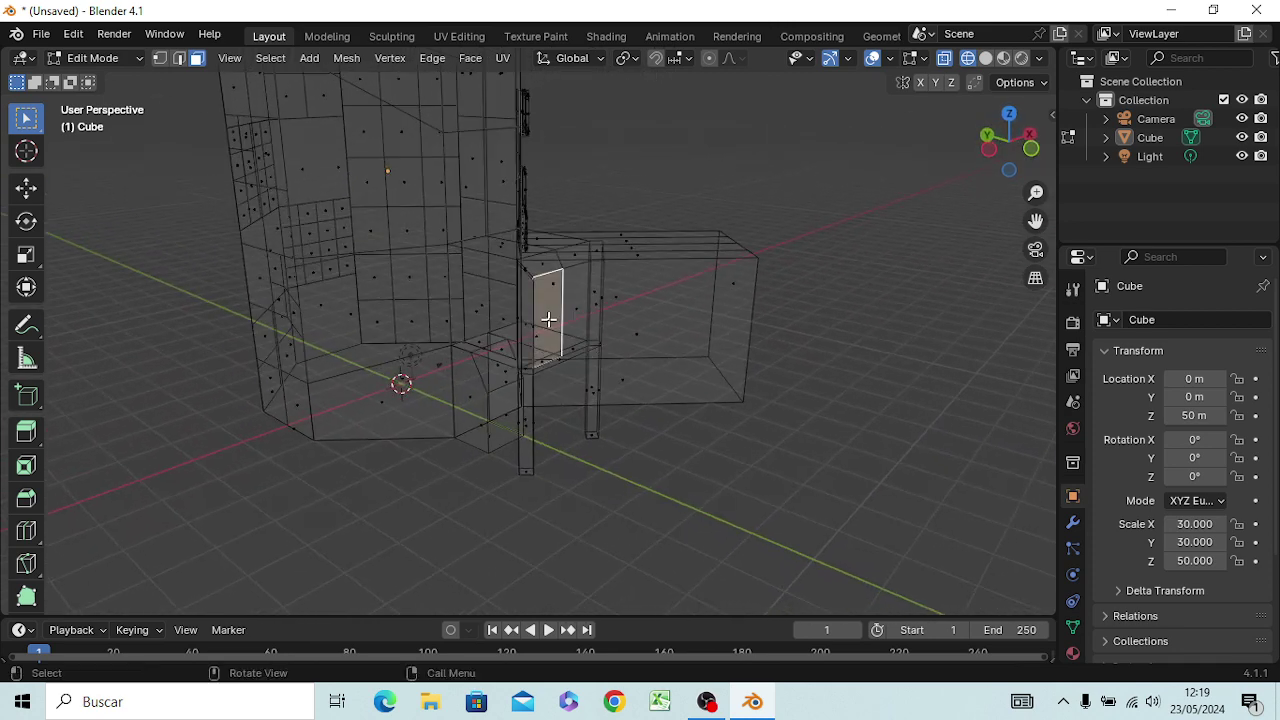
key("Tab")
Look around the pillars and side wall, then switch the viewport back to Solid shading
mouse_move(584, 330)
middle_mouse_down()
mouse_move(694, 400)
mouse_move(543, 457)
mouse_move(434, 366)
mouse_move(395, 388)
mouse_move(440, 490)
mouse_move(706, 449)
mouse_move(672, 488)
mouse_move(625, 403)
middle_mouse_up()
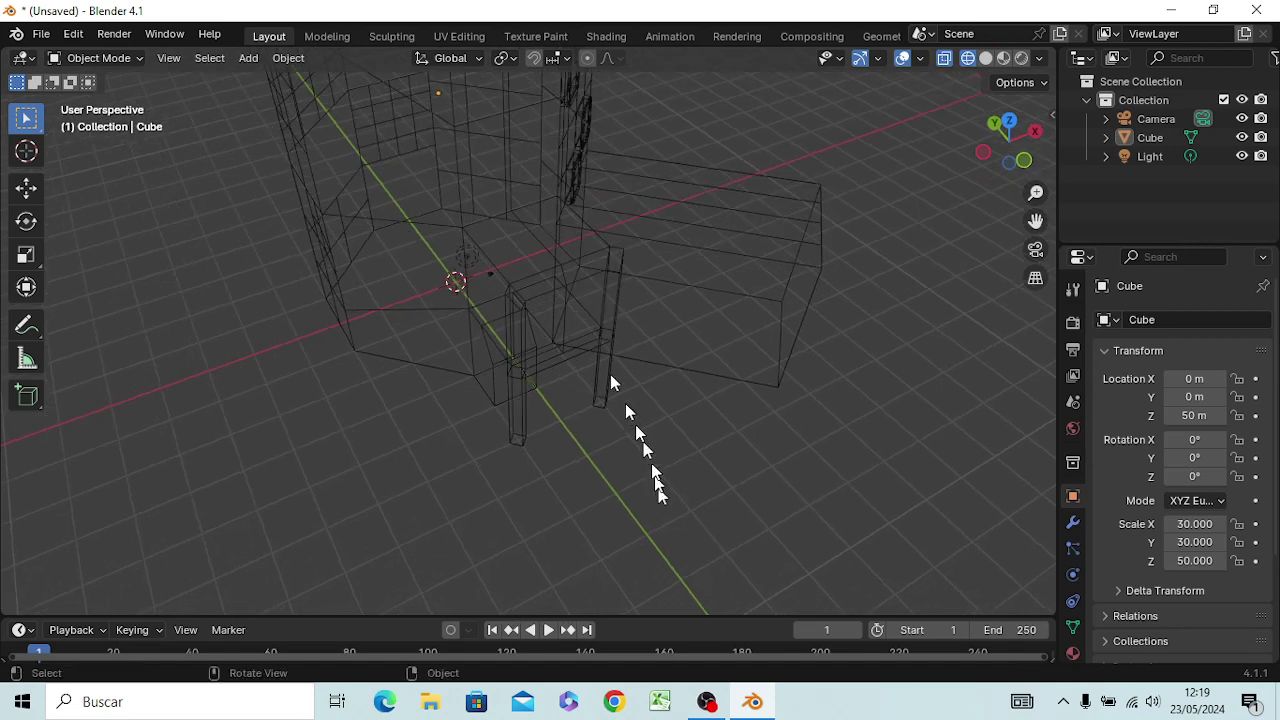
mouse_move(515, 270)
middle_mouse_down()
mouse_move(579, 355)
mouse_move(651, 352)
middle_mouse_up()
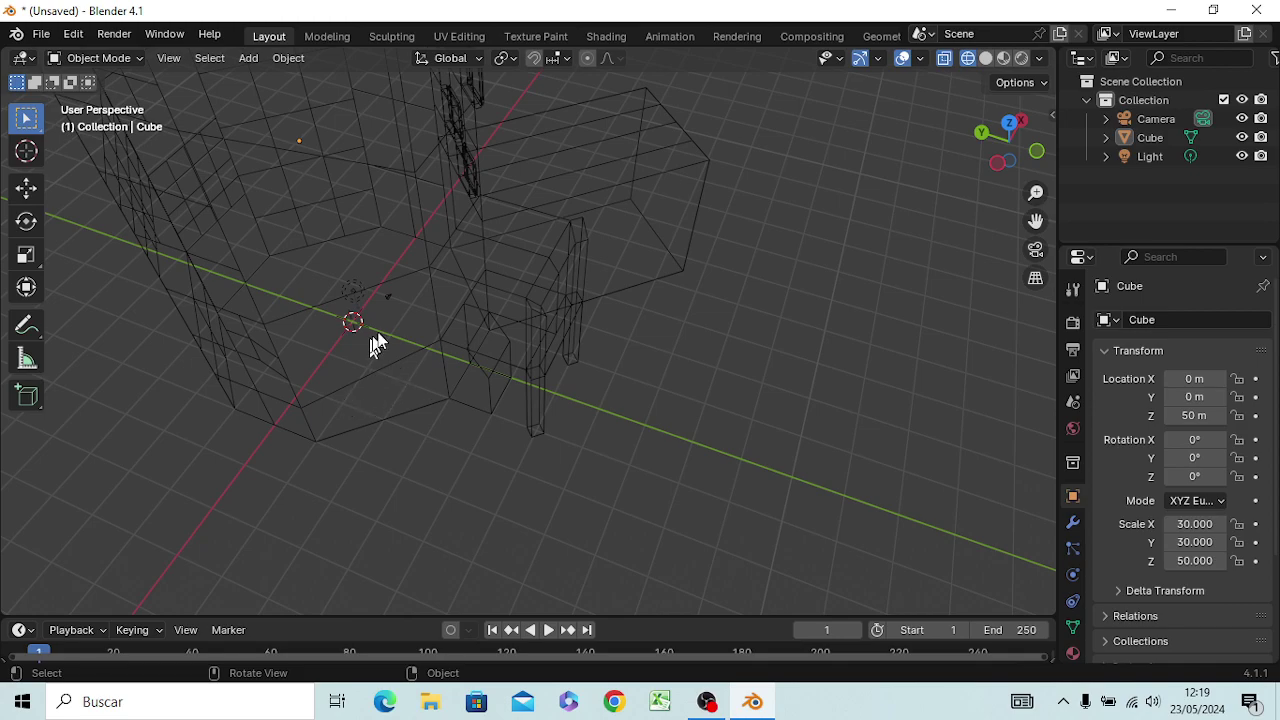
mouse_move(606, 418)
middle_mouse_down()
mouse_move(567, 456)
mouse_move(323, 357)
mouse_move(317, 300)
mouse_move(385, 340)
mouse_move(471, 317)
mouse_move(597, 317)
mouse_move(586, 377)
mouse_move(323, 371)
mouse_move(258, 345)
middle_mouse_up()
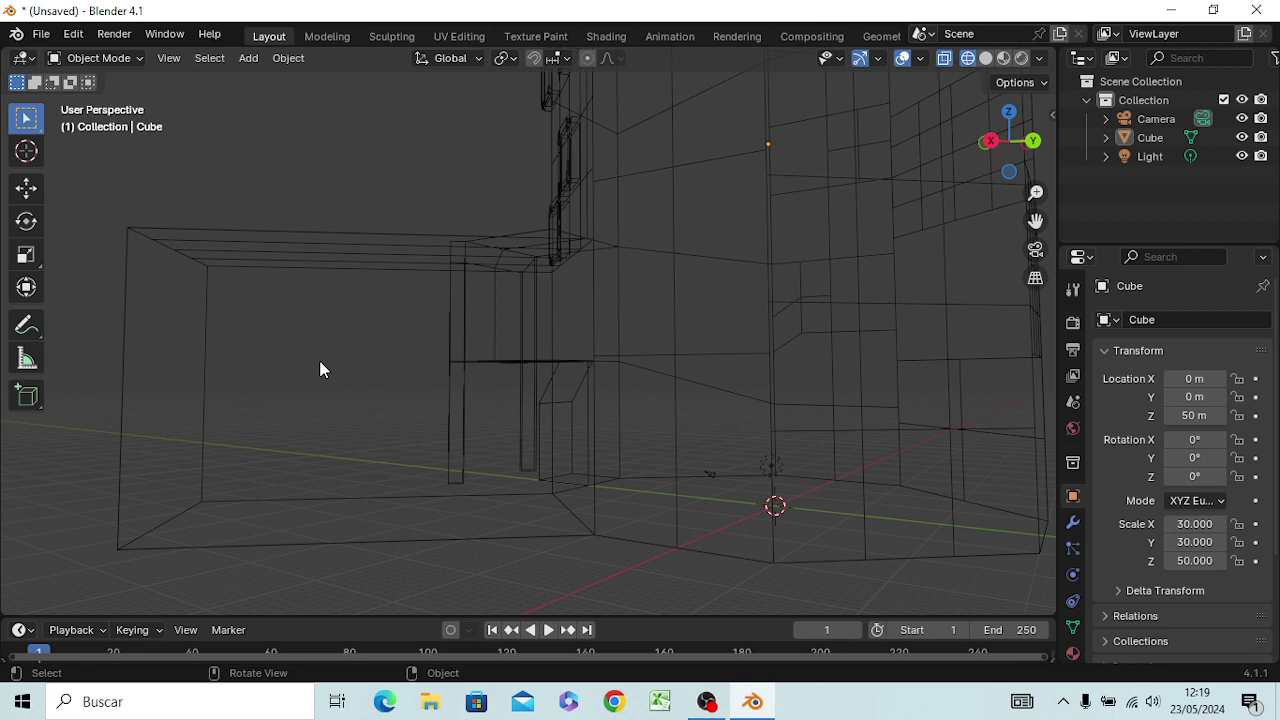
key("z")
left_click(462, 361)
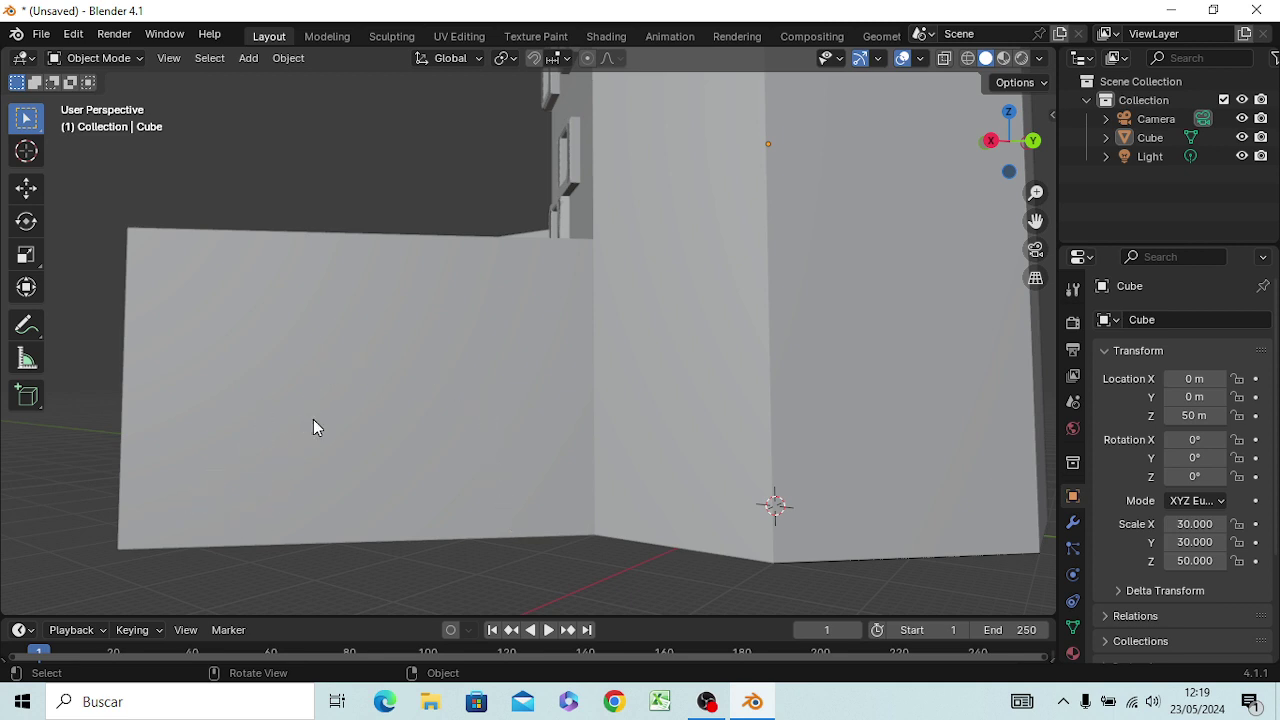
Re-enter Edit Mode and select the large plain side wall face
key("Tab")
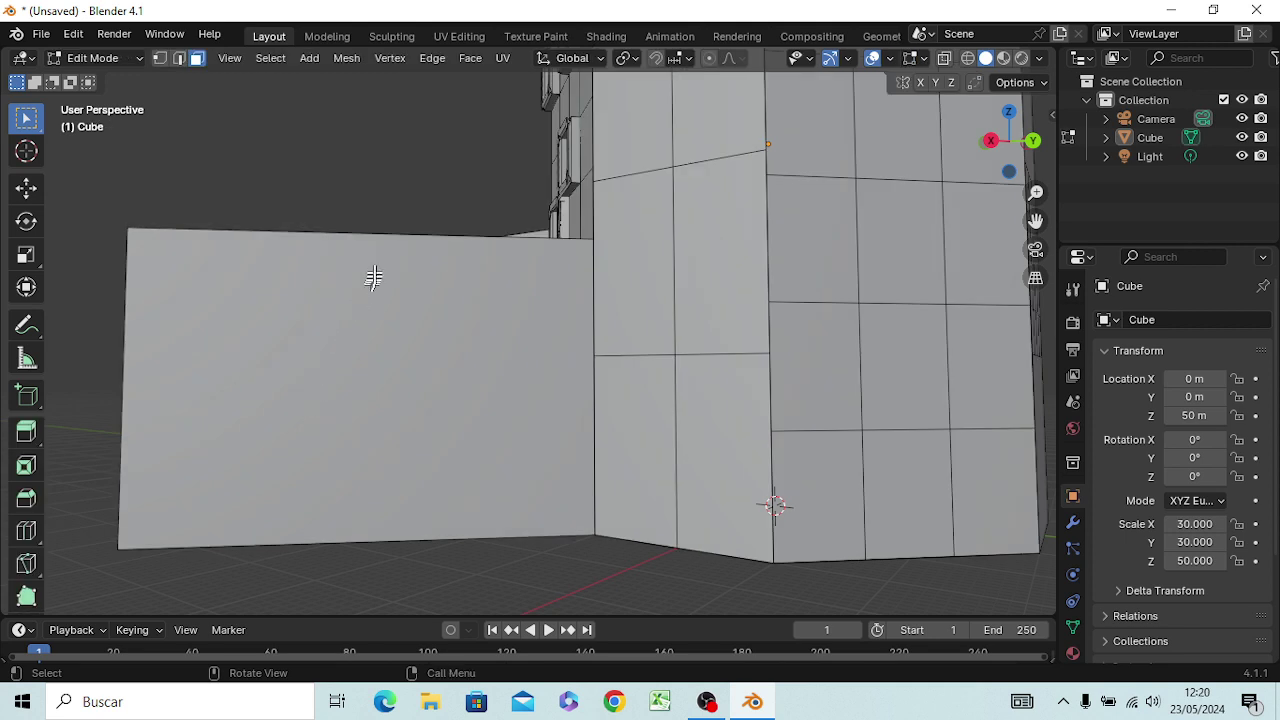
key("Tab")
key("Tab")
left_click(307, 362)
key("ctrl")
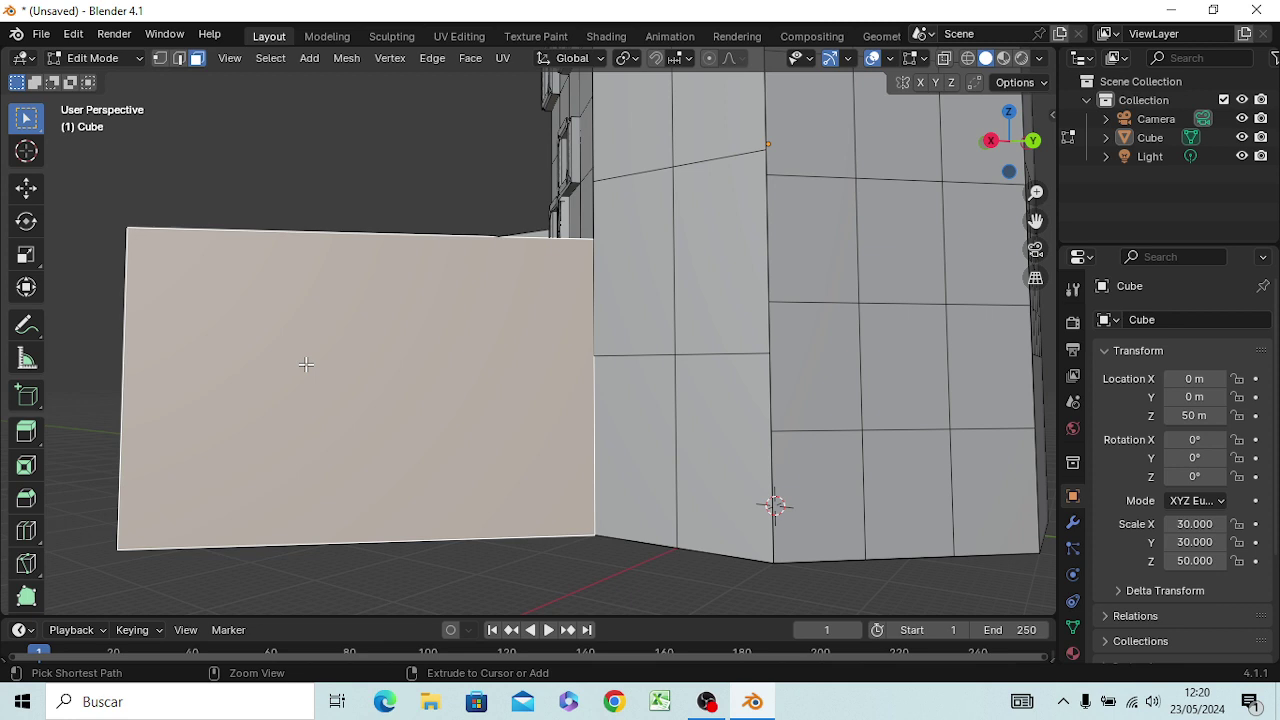
Loop-cut the side wall with 5 vertical cuts, leaving the loops evenly spaced
key("ctrl+r")
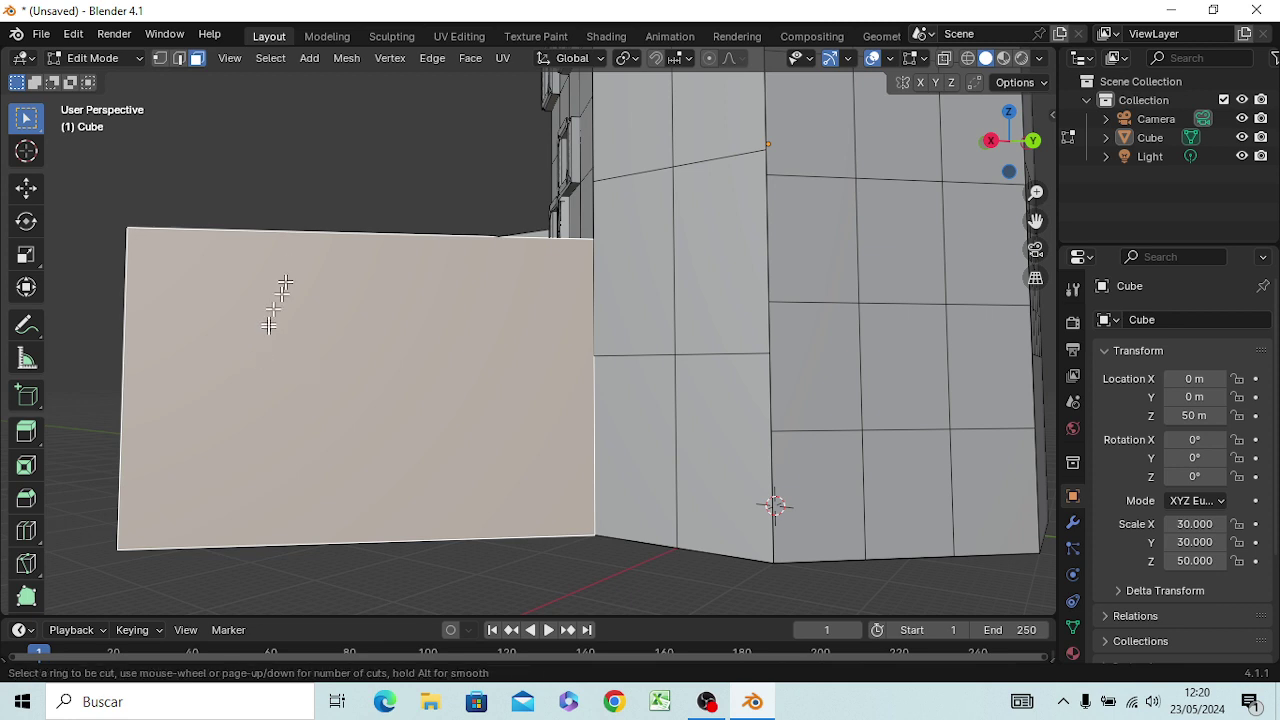
scroll(315, 240, "up", 1)
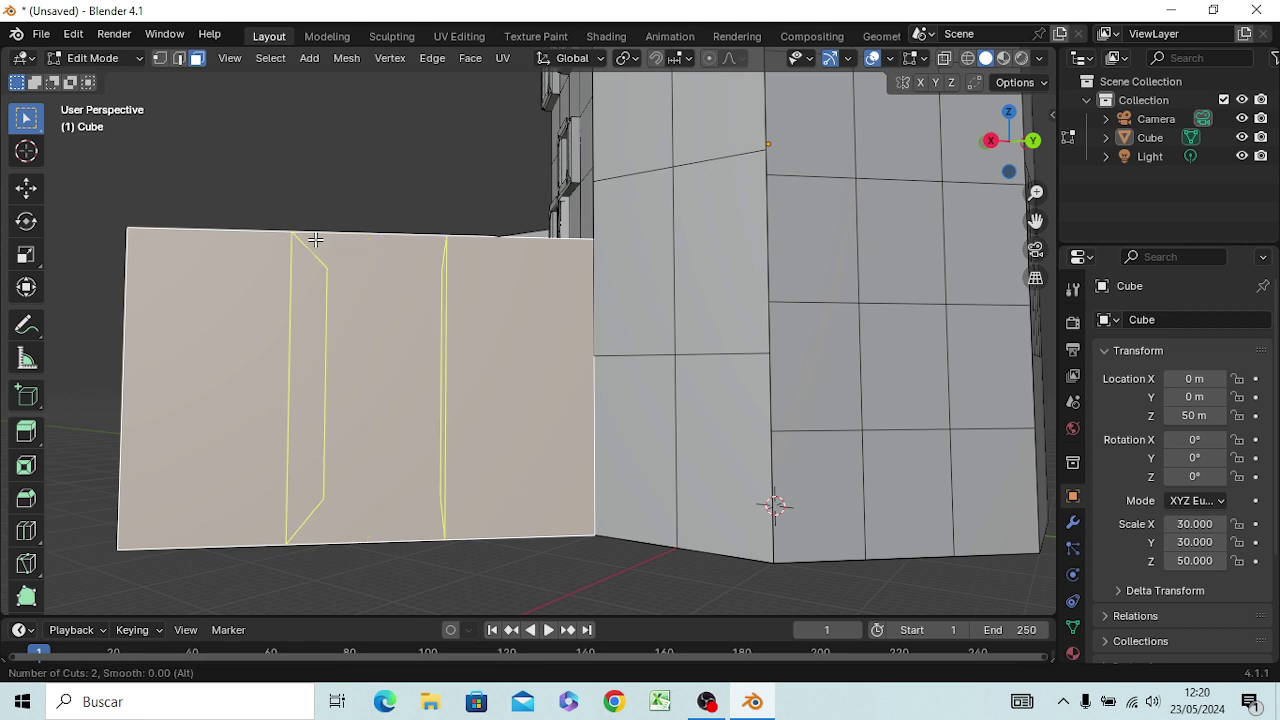
scroll(316, 238, "up", 1)
scroll(319, 235, "up", 1)
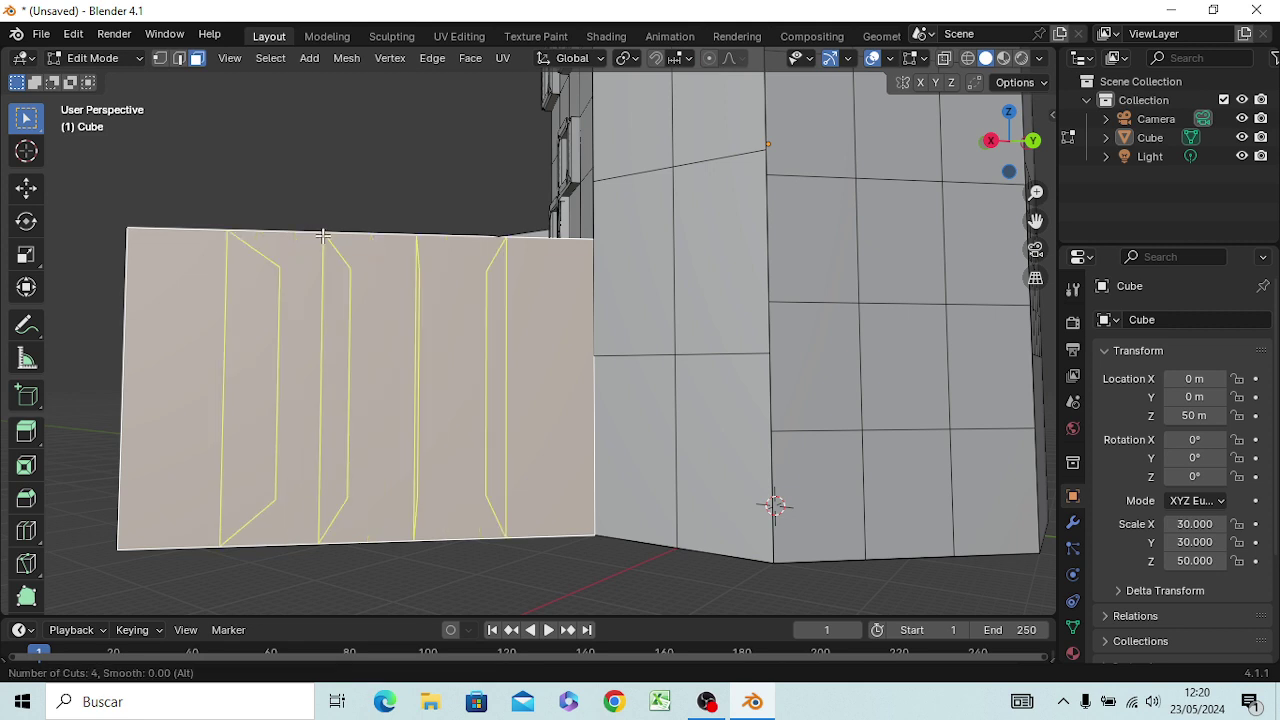
scroll(323, 235, "up", 1)
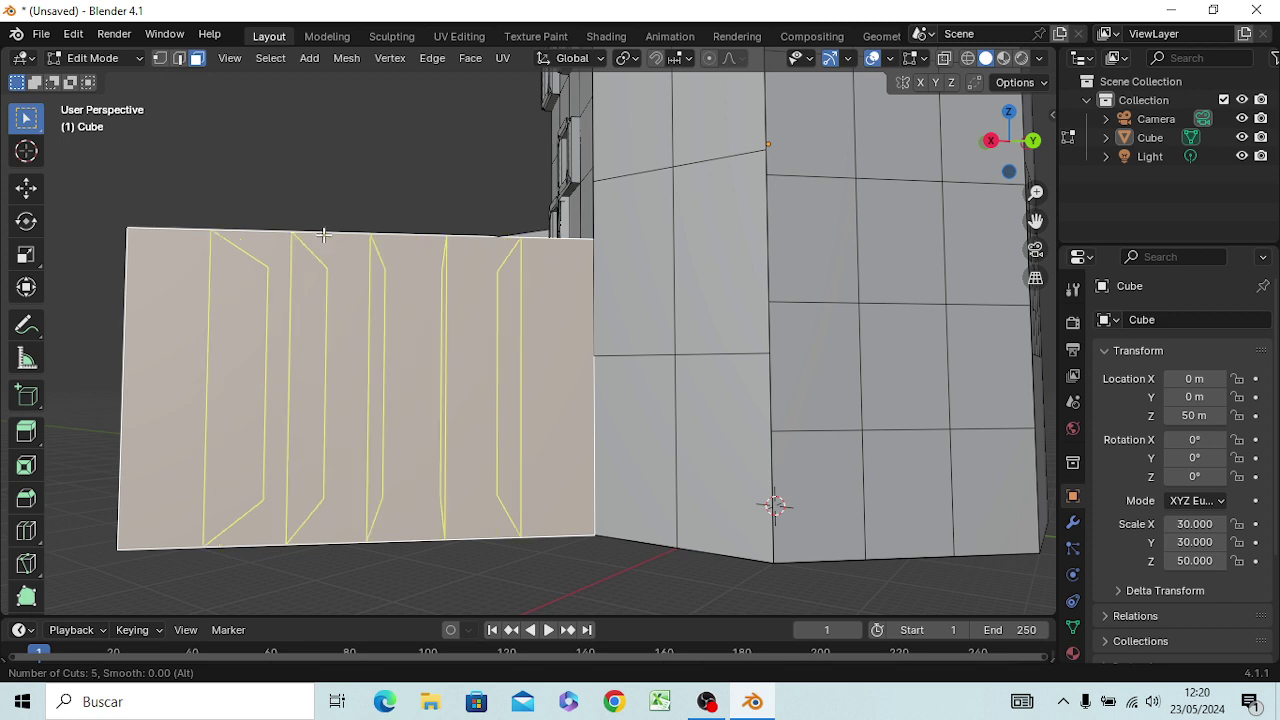
left_click(323, 235)
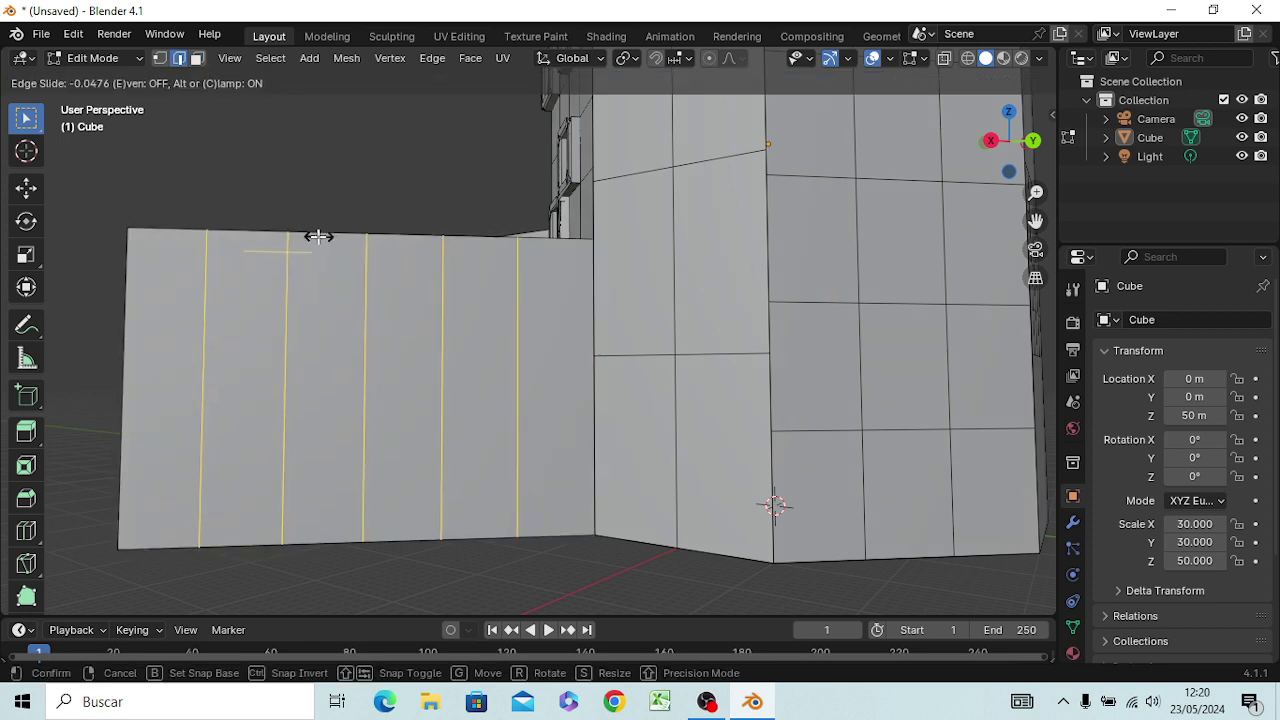
left_click(321, 234)
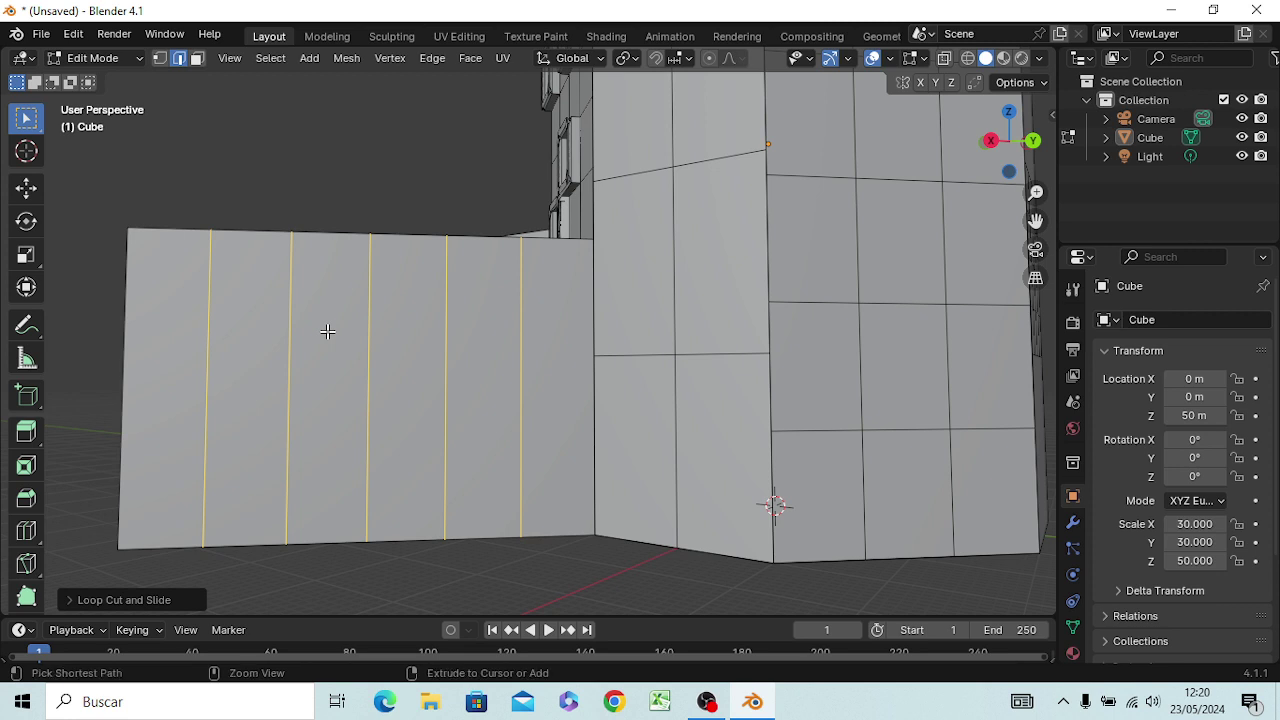
key("ctrl+r")
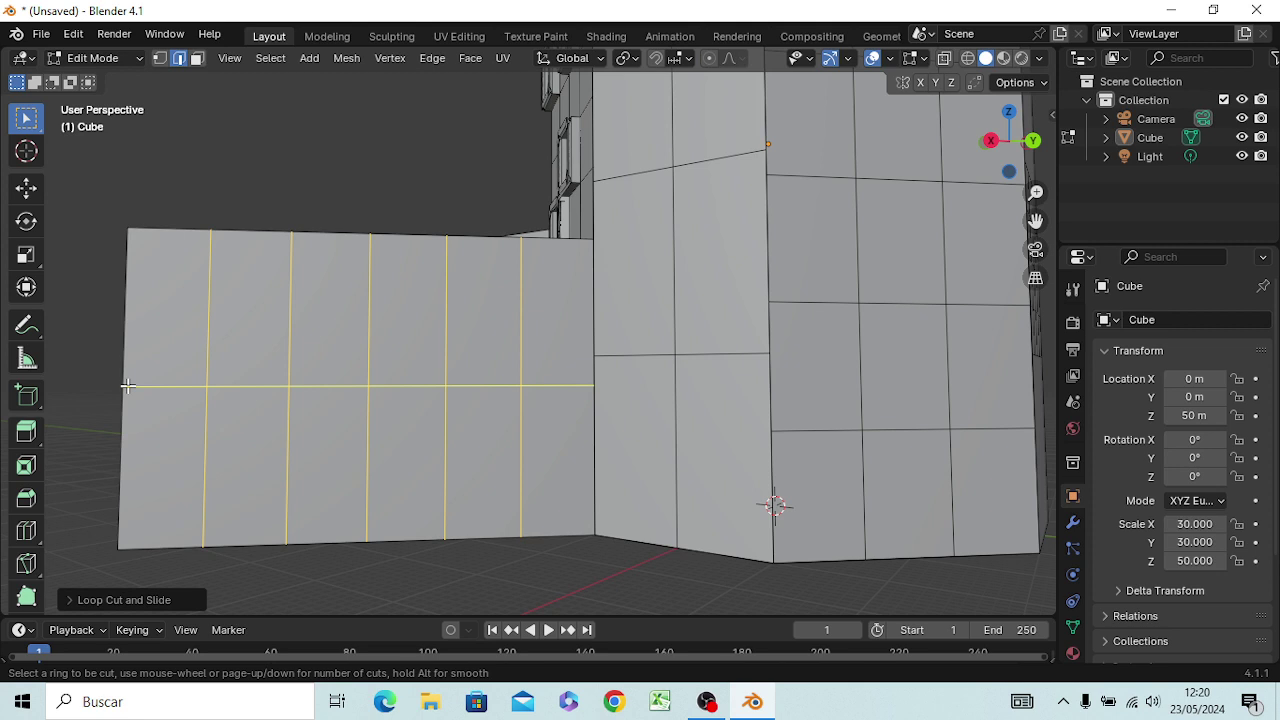
Add 3 evenly spaced horizontal loop cuts across the side wall
scroll(127, 385, "up", 1)
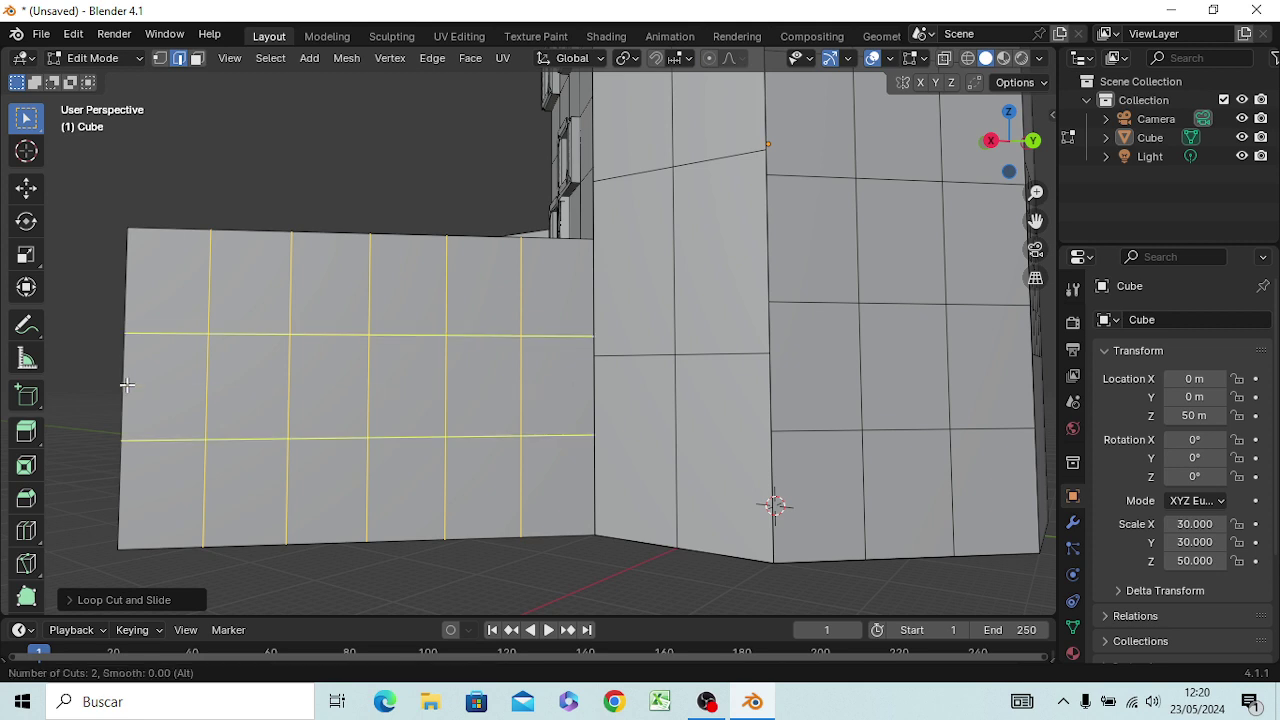
scroll(127, 385, "up", 1)
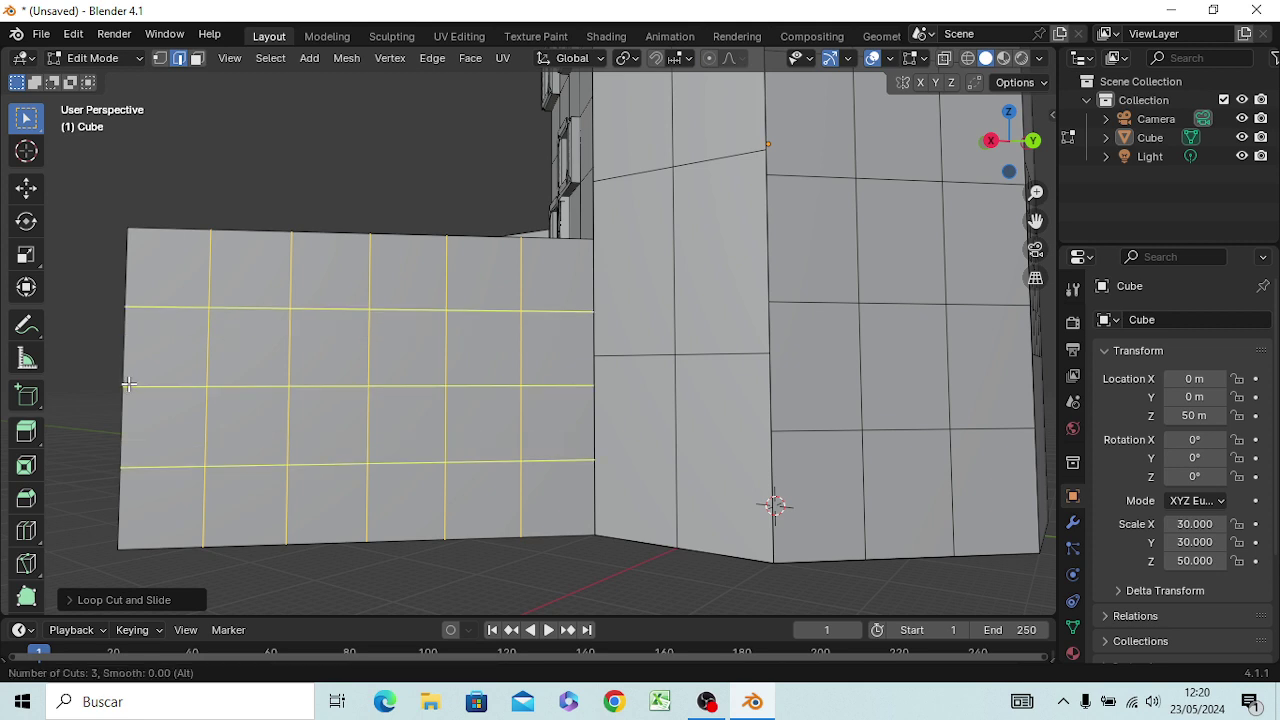
scroll(128, 384, "up", 1)
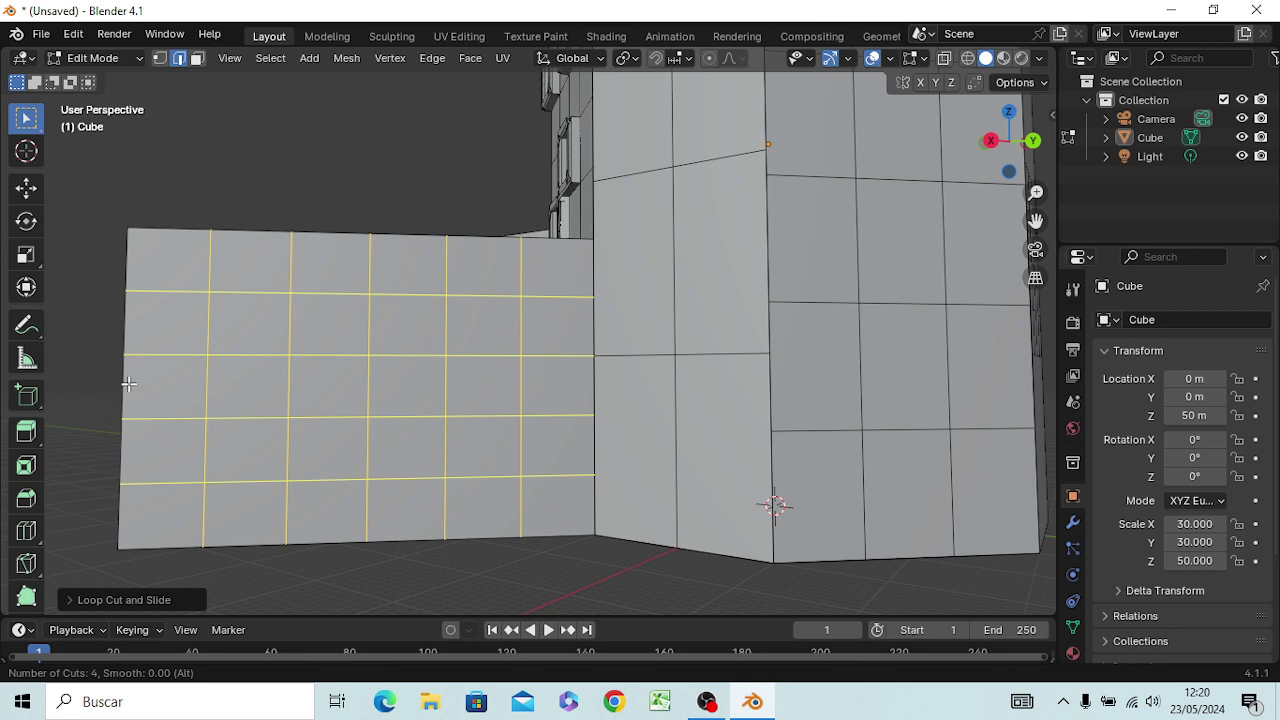
scroll(128, 384, "down", 1)
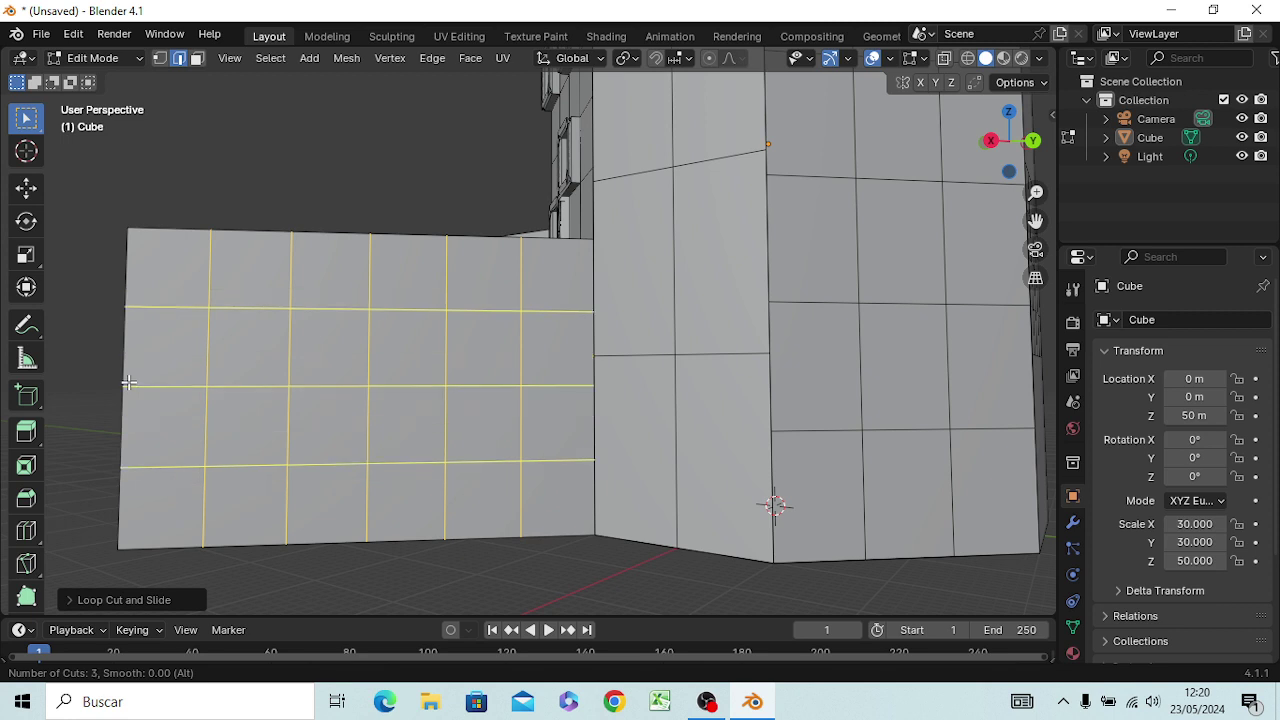
left_click(128, 383)
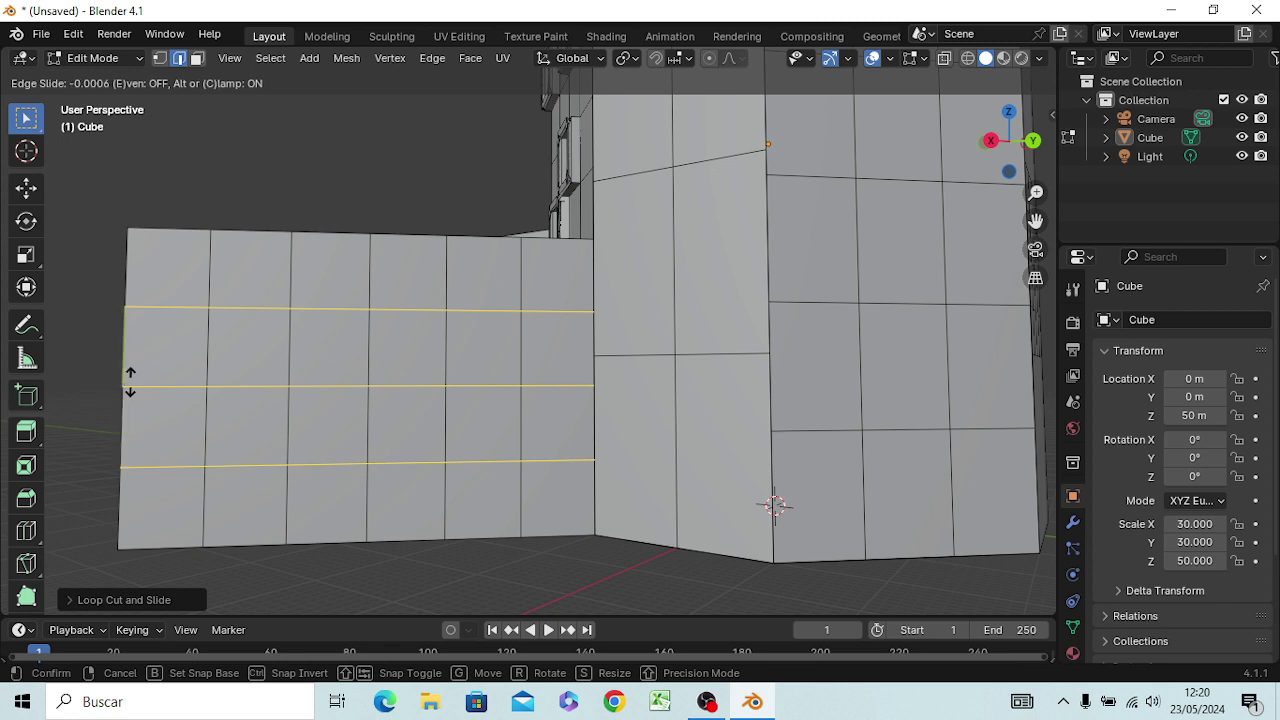
left_click(131, 382)
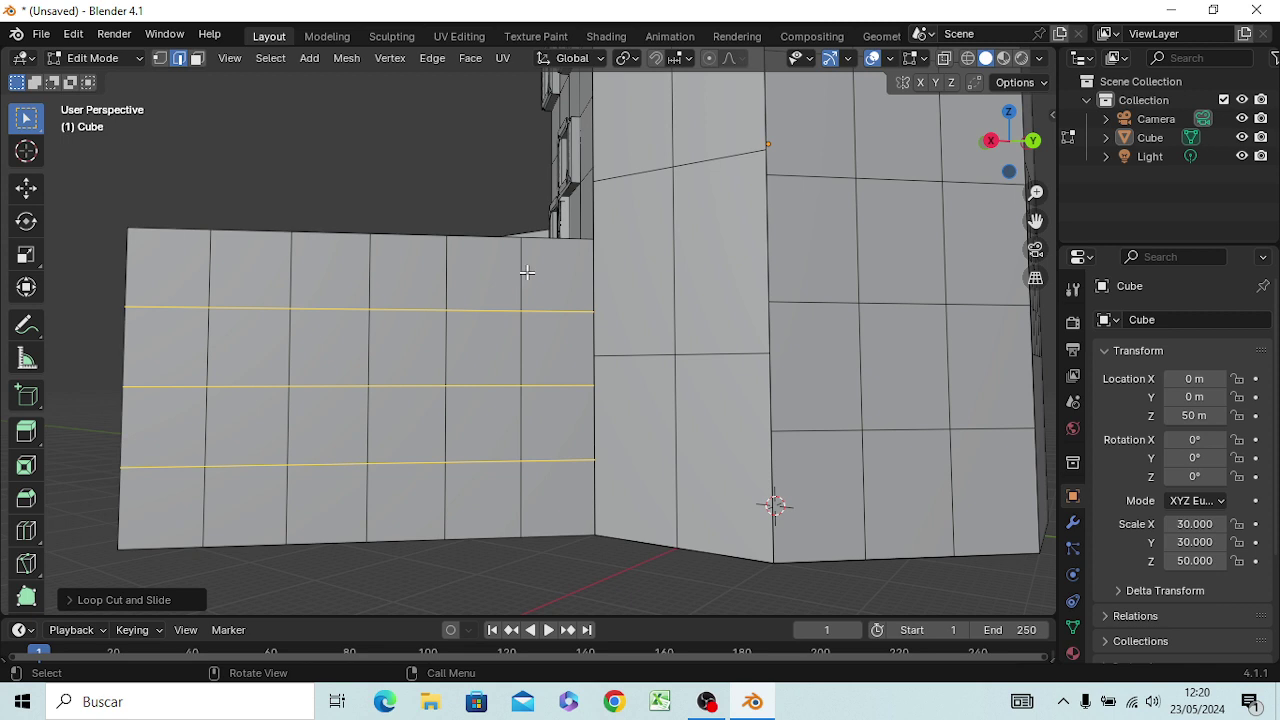
Cancel the extra loop cut and deselect the new edge loops
key("ctrl")
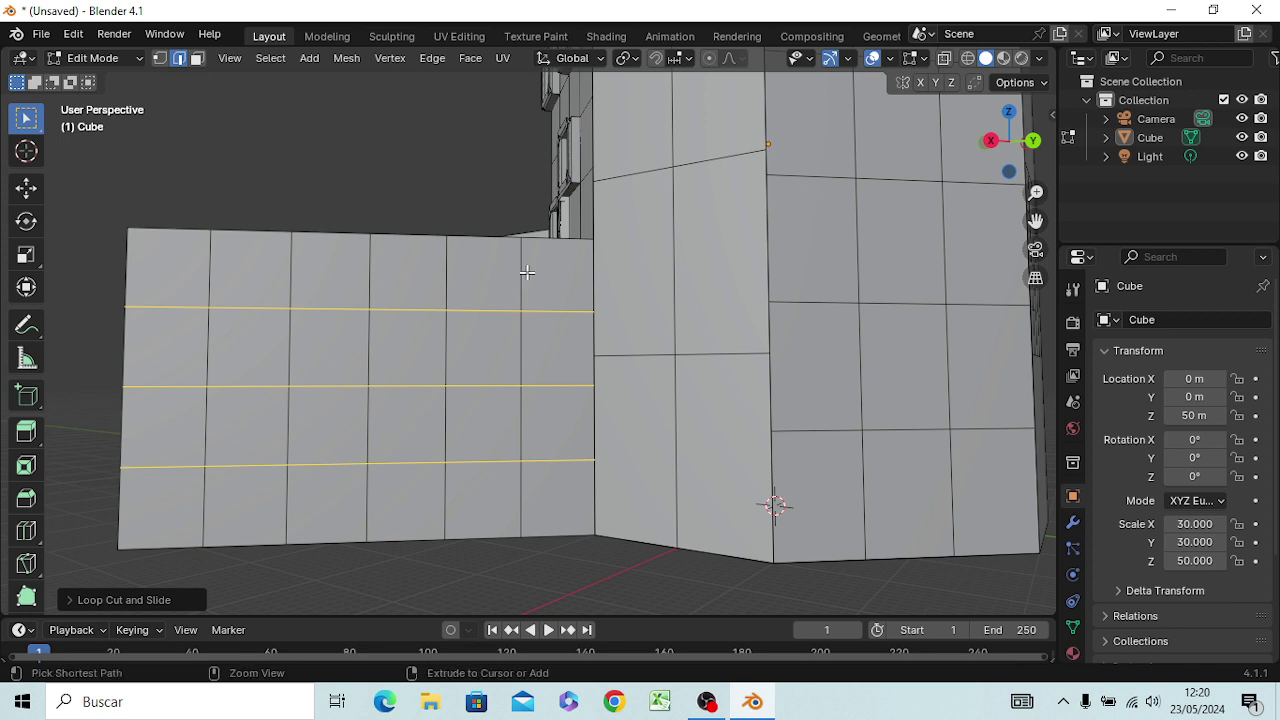
key("ctrl+r")
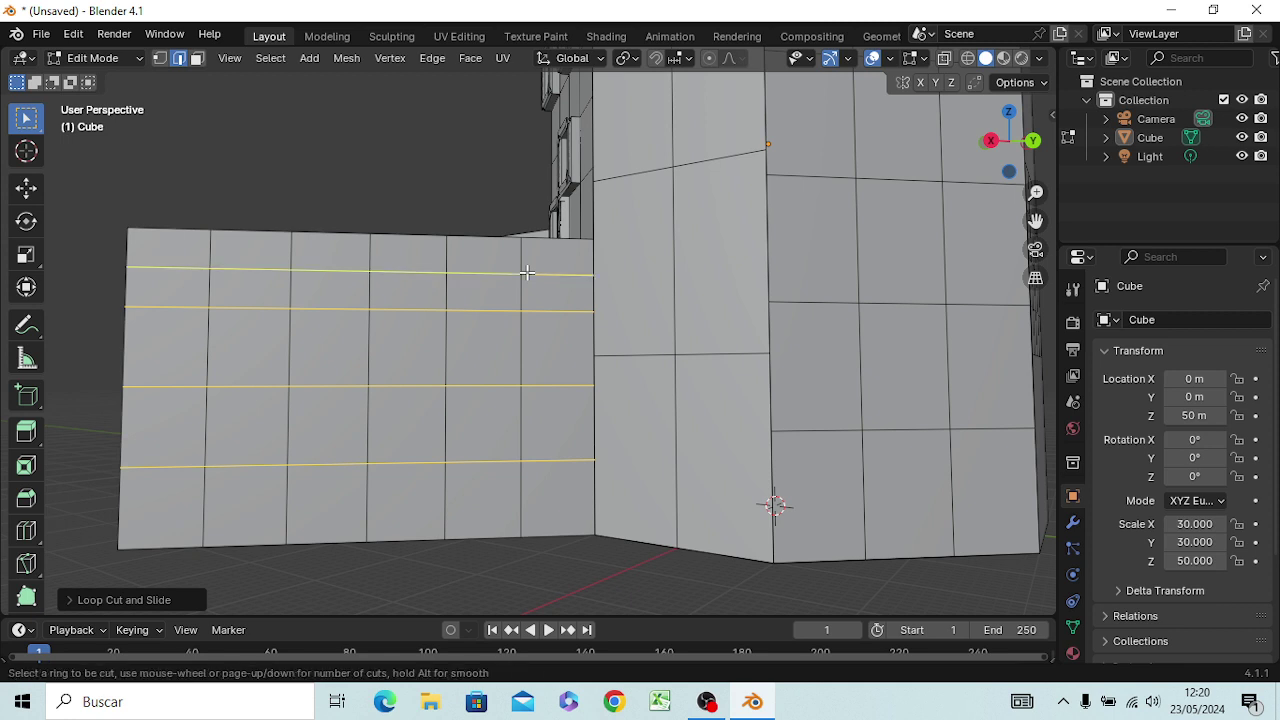
key("Escape")
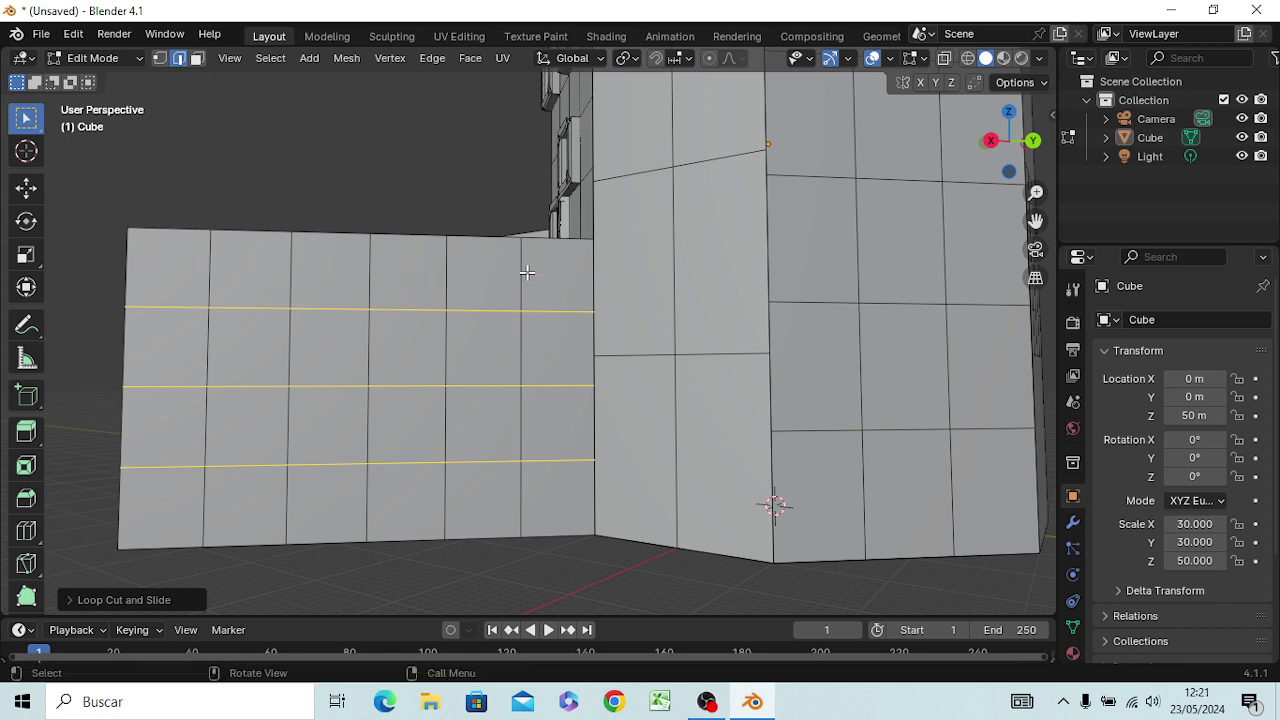
left_click(311, 150)
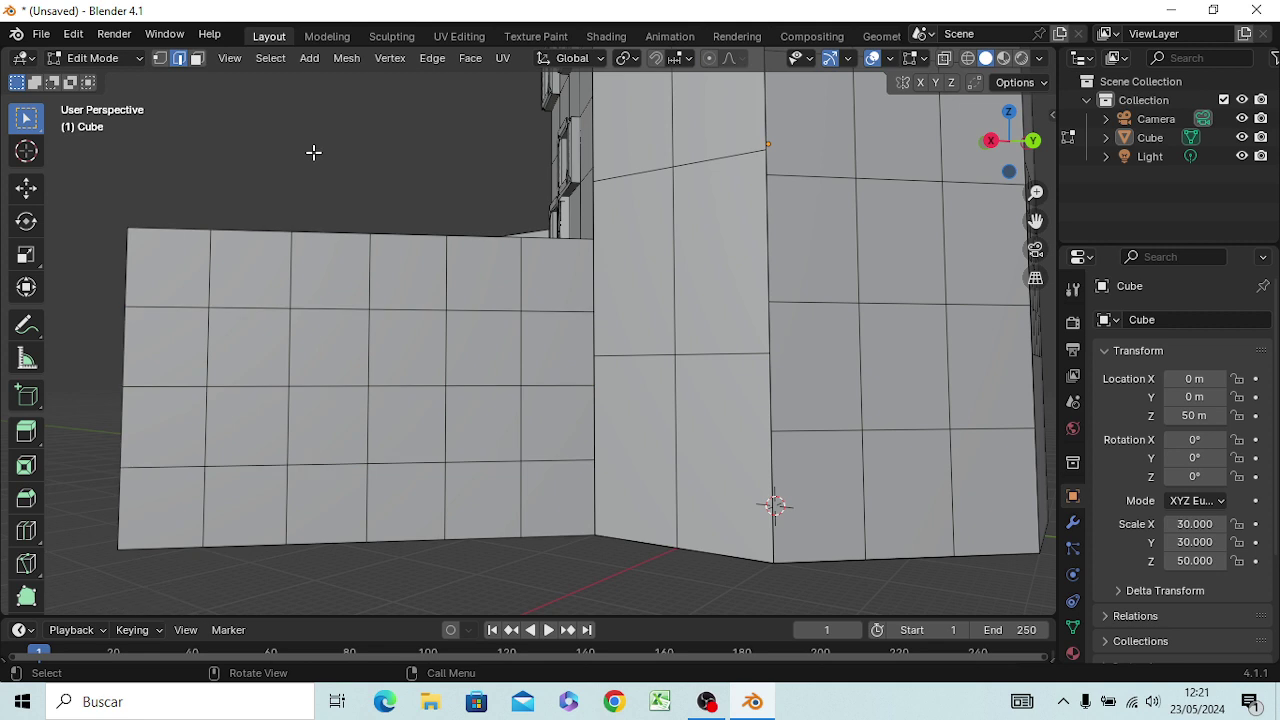
In vertex mode, start a Knife cut up the wall's left edge, then discard it
key("1")
key("k")
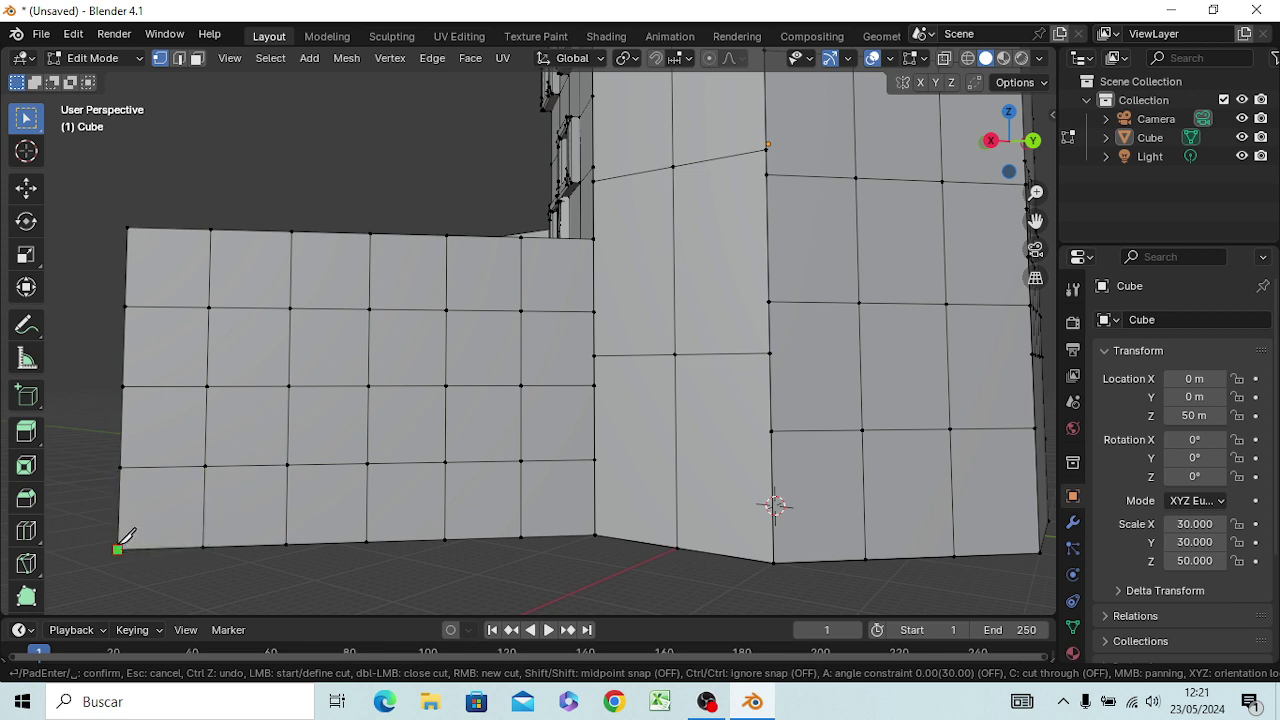
left_click(118, 548)
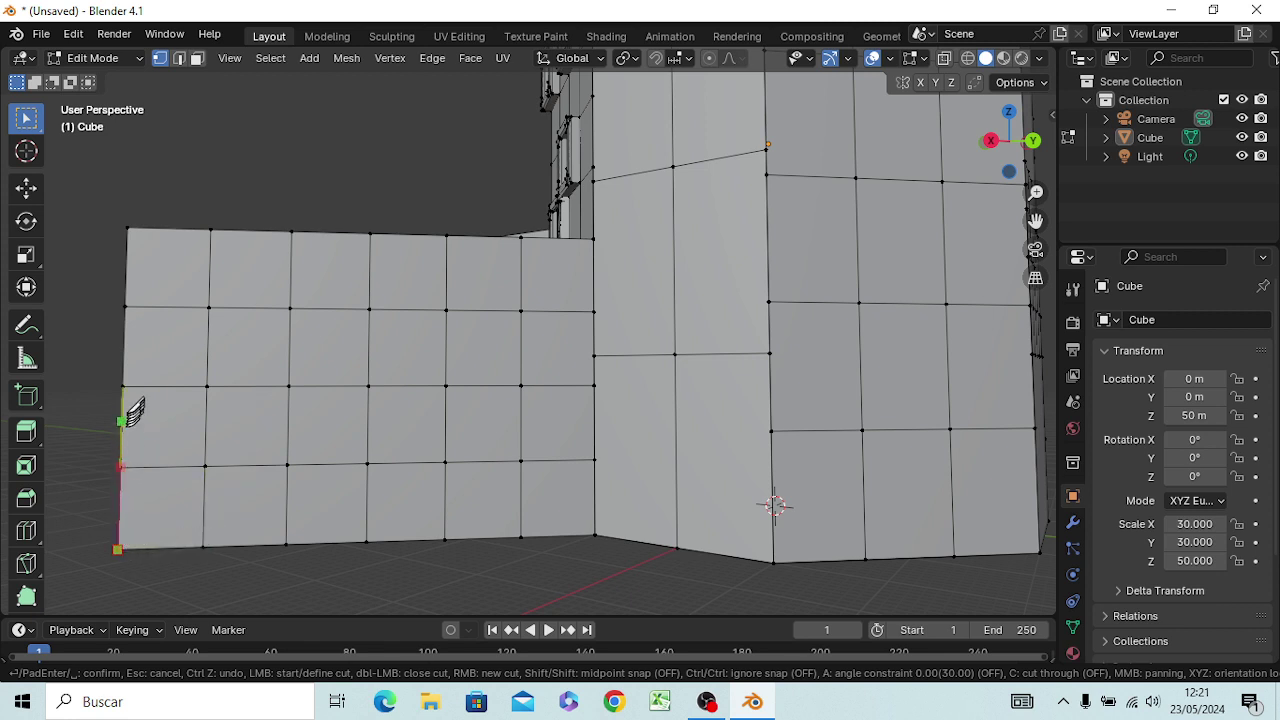
left_click(122, 386)
right_click(126, 307)
Cut diagonally from the left-edge vertex to the top edge, continuing through the top-edge vertices toward the right
left_click(125, 307)
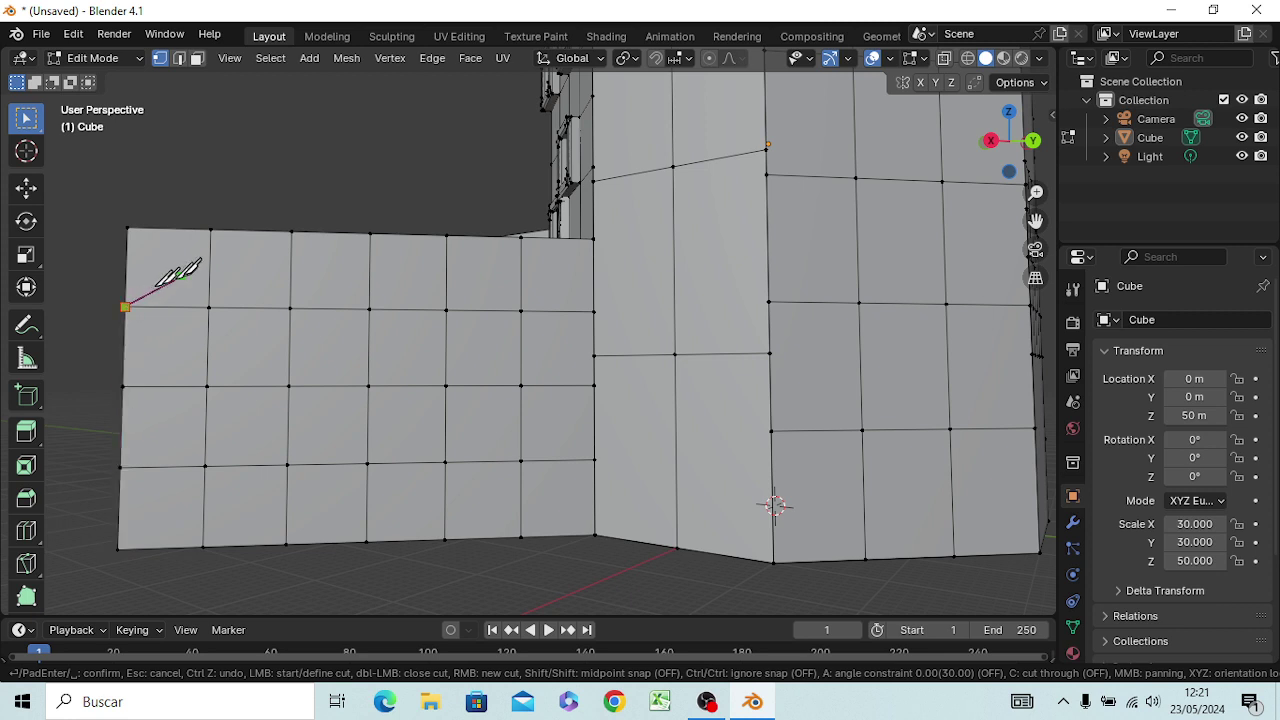
left_click(210, 229)
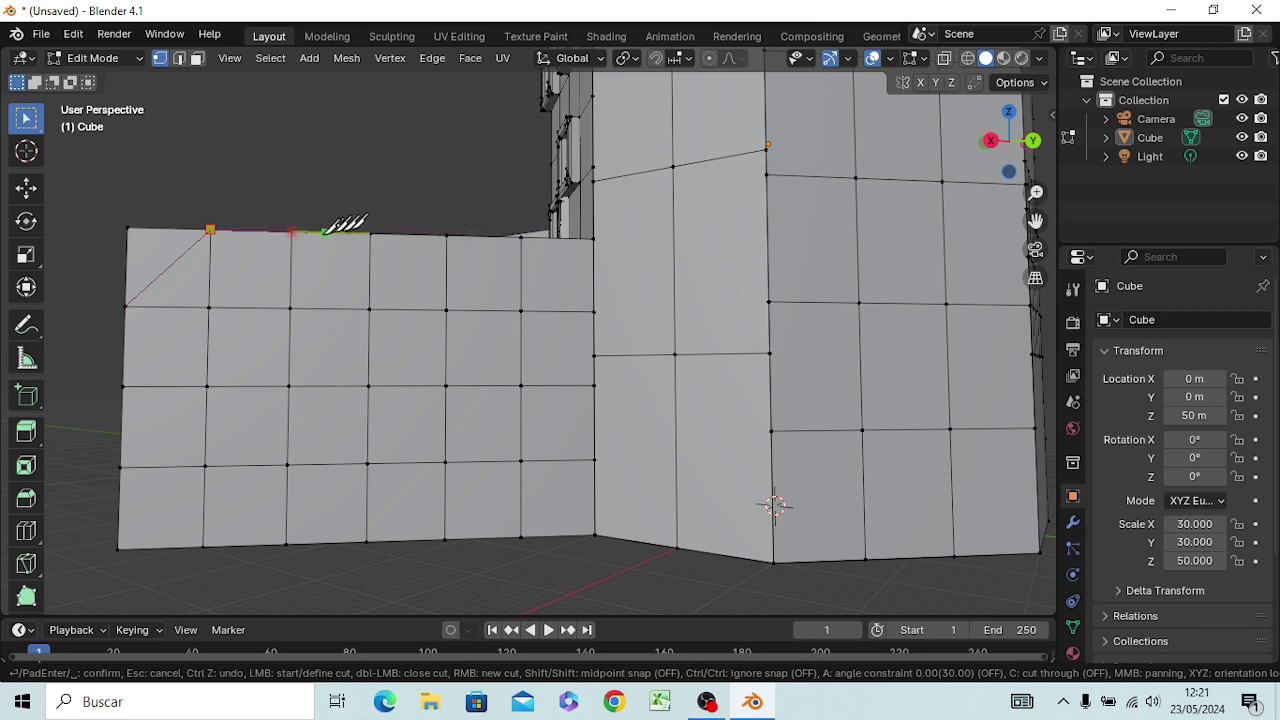
left_click(293, 231)
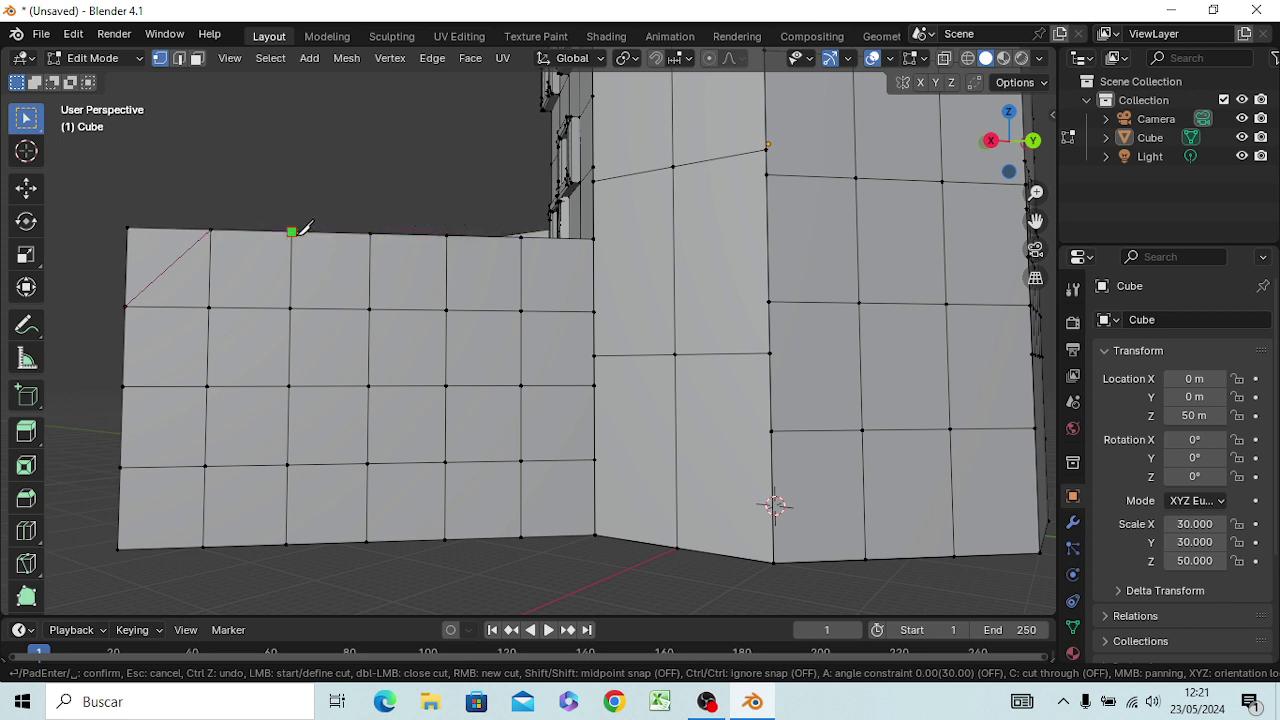
left_click(370, 233)
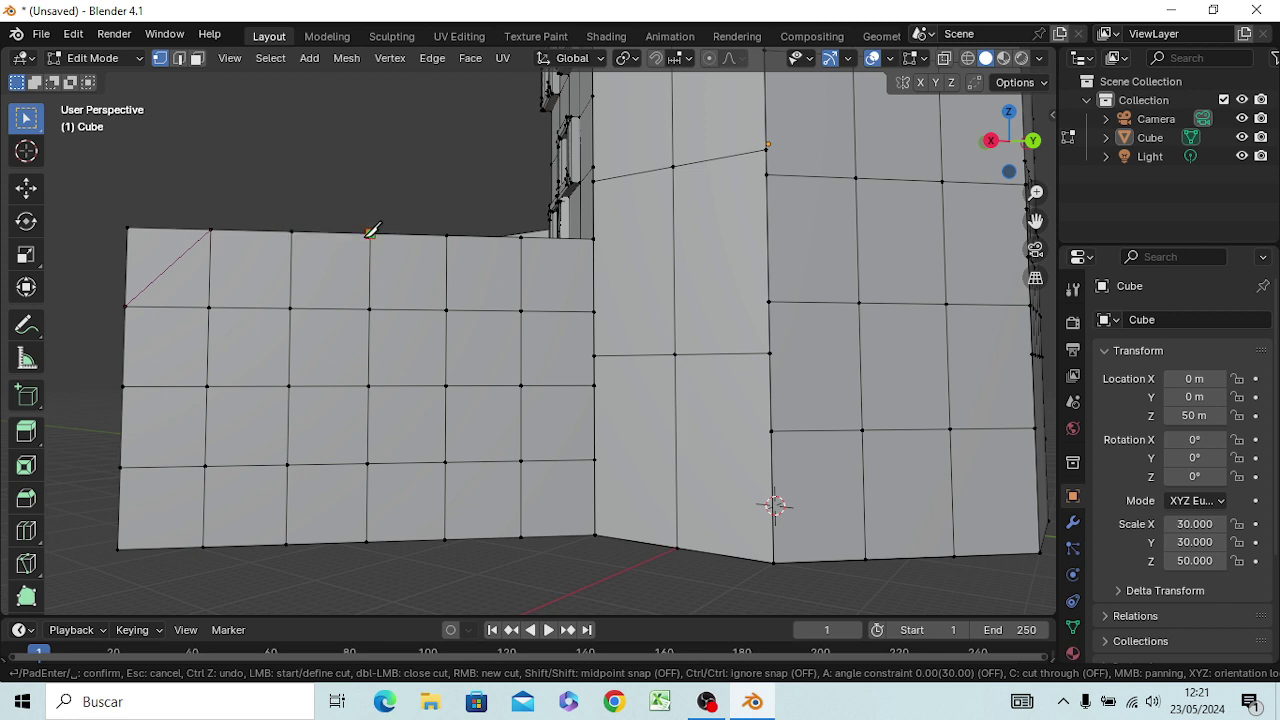
left_click(446, 235)
left_click(446, 235)
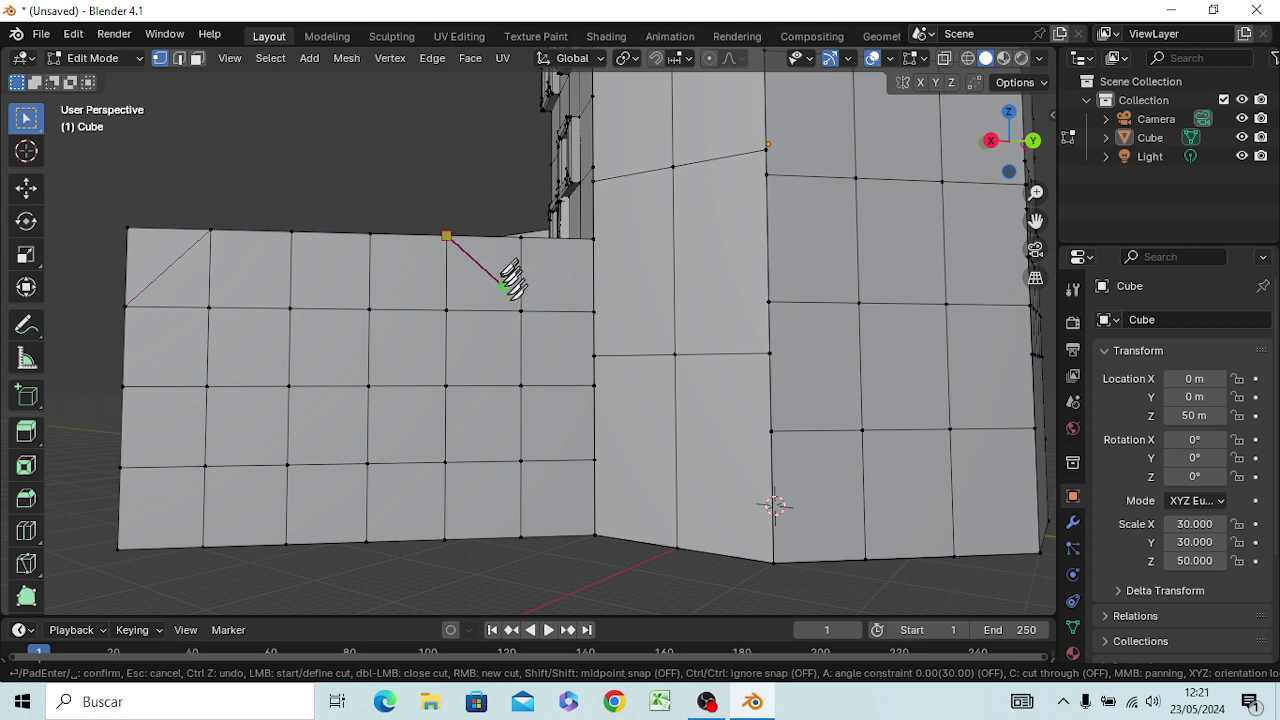
left_click(515, 238)
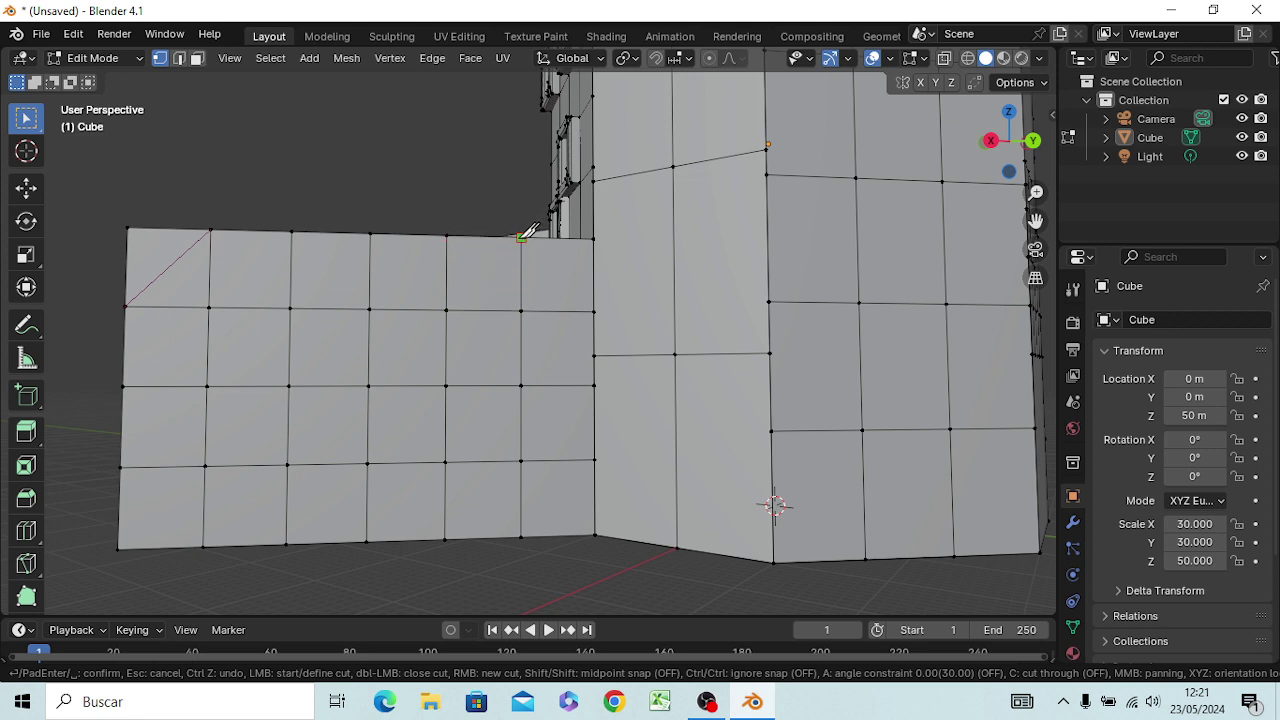